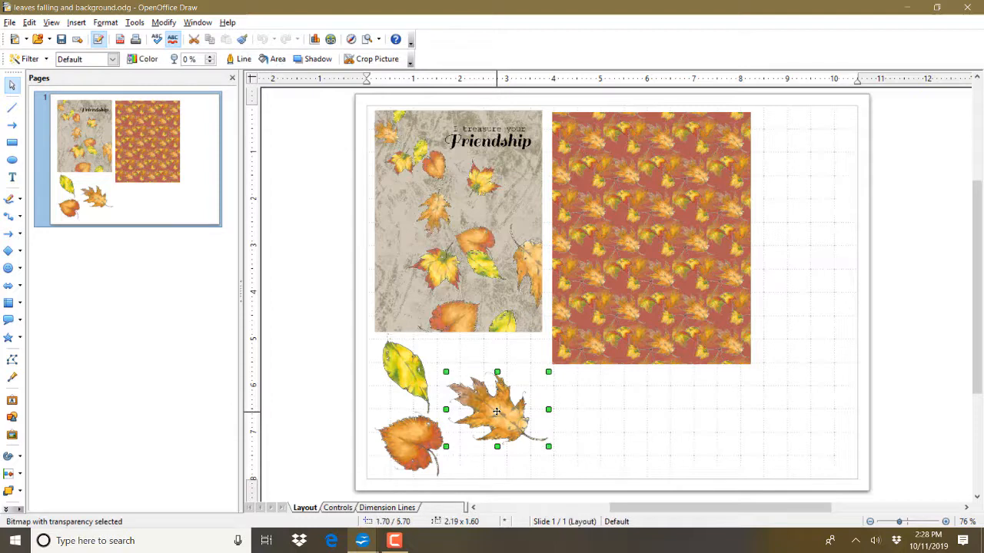
Delete the three loose leaf pictures below the Friendship card front: the orange maple-like leaf, the yellow leaf and the aspen leaf
{"action": "key", "text": "Delete"}
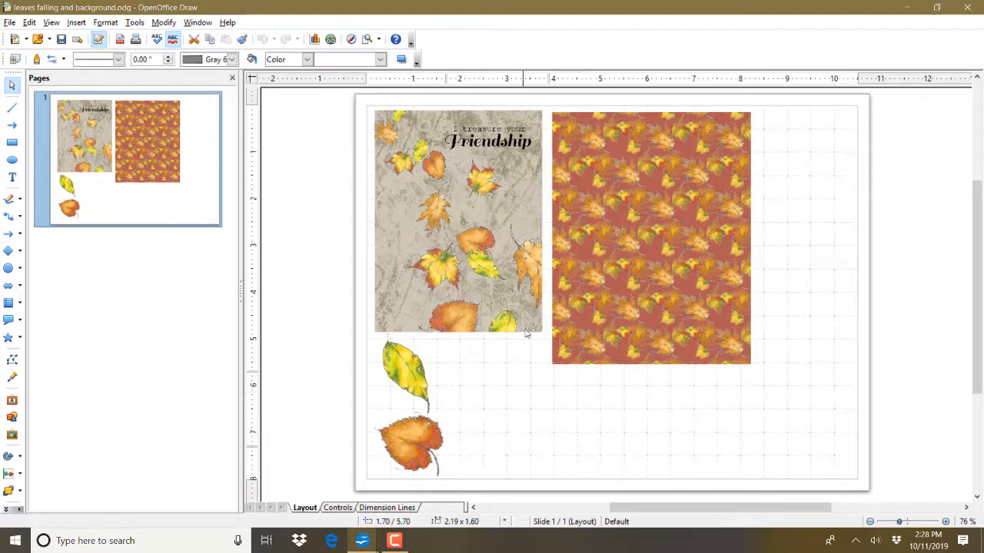
{"action": "left_click", "coordinate": [398, 369]}
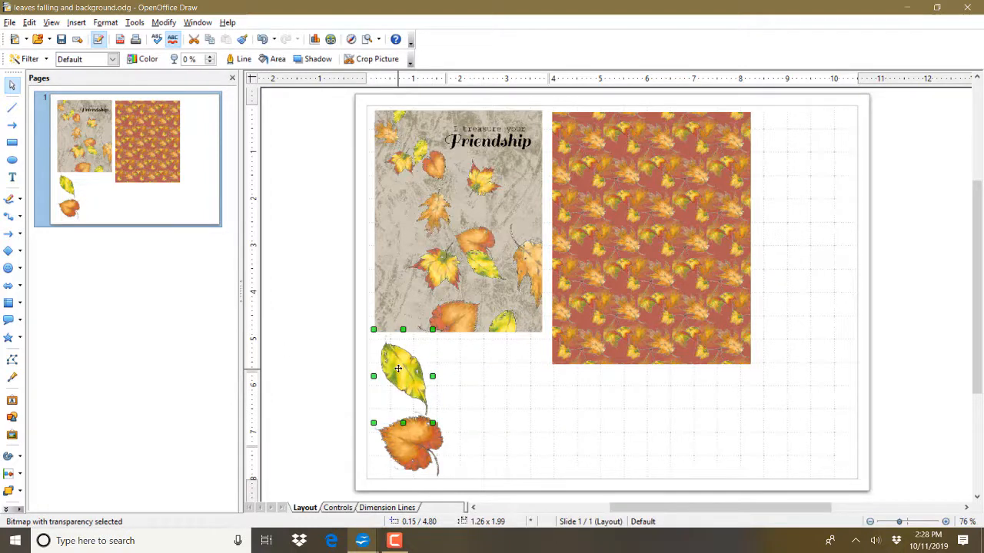
{"action": "key", "text": "Delete"}
{"action": "left_click", "coordinate": [430, 446]}
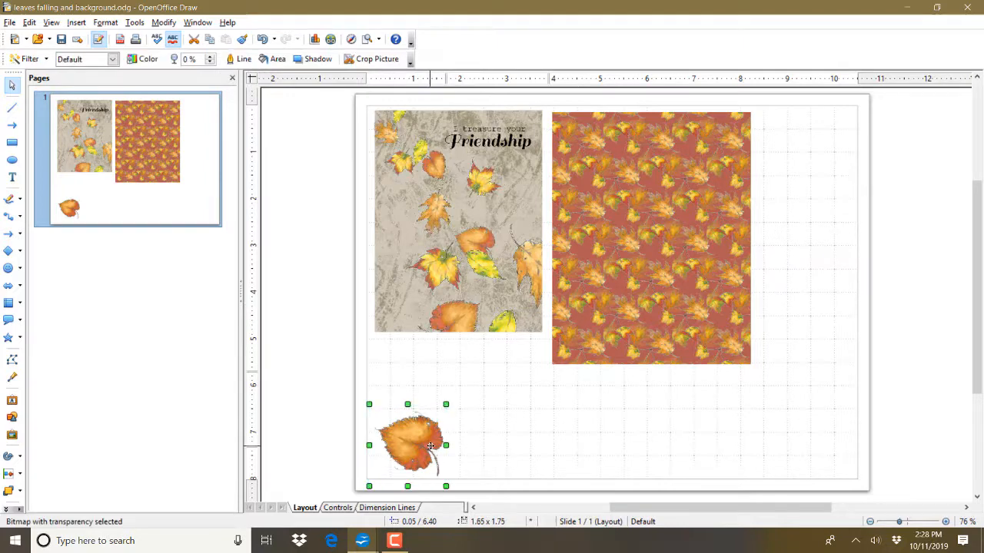
{"action": "key", "text": "Delete"}
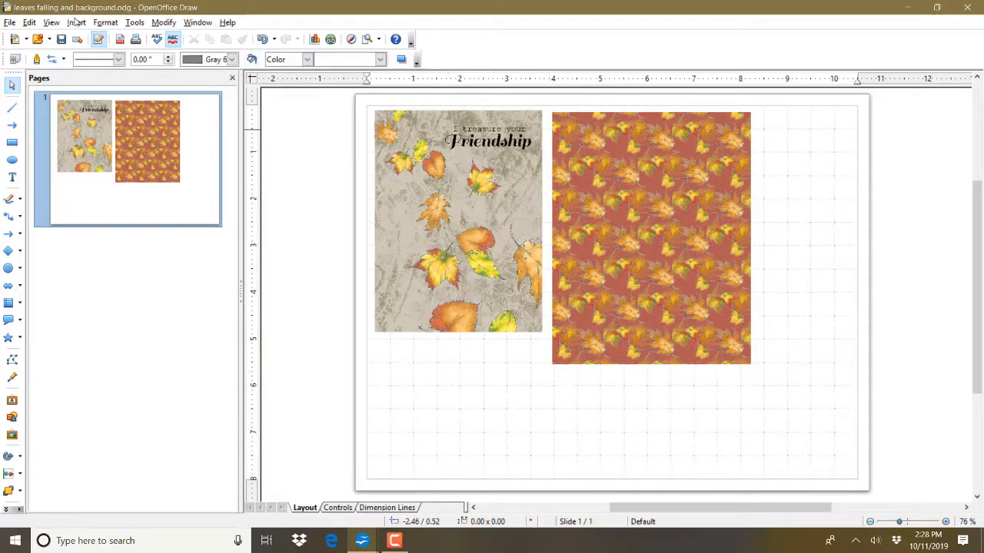
Insert the coloured pumpkin picture from the Autumns Gifts folder and shrink it to about 3.19 × 2.73 inches over the card front
{"action": "left_click", "coordinate": [76, 22]}
{"action": "mouse_move", "coordinate": [103, 170]}
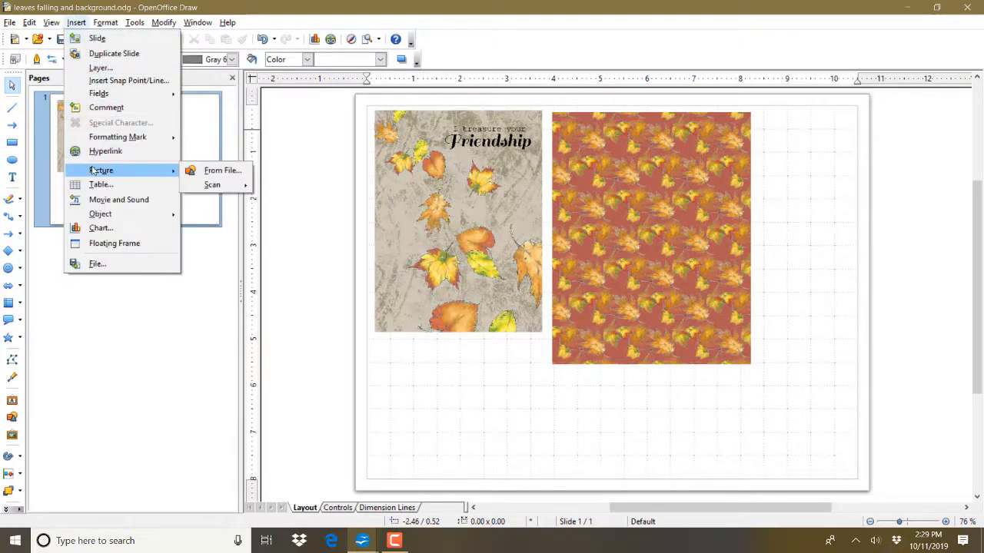
{"action": "left_click", "coordinate": [204, 168]}
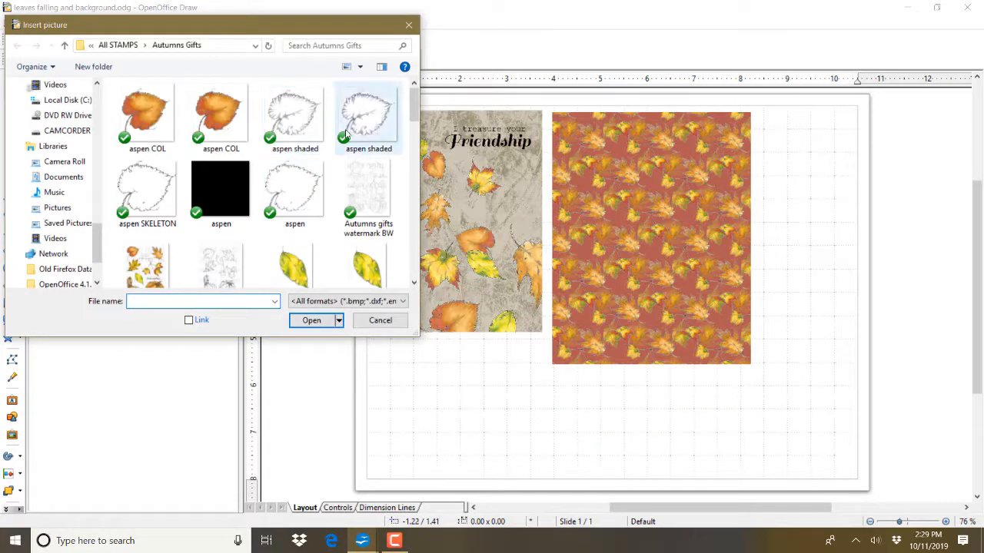
{"action": "left_click_drag", "start_coordinate": [412, 104], "coordinate": [391, 259]}
{"action": "double_click", "coordinate": [305, 257]}
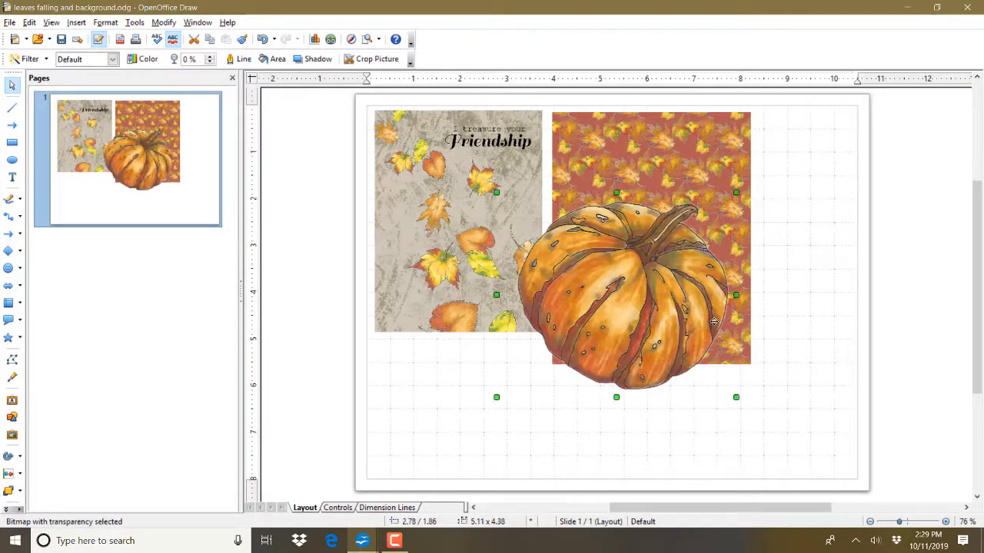
{"action": "left_click_drag", "start_coordinate": [595, 309], "coordinate": [510, 377]}
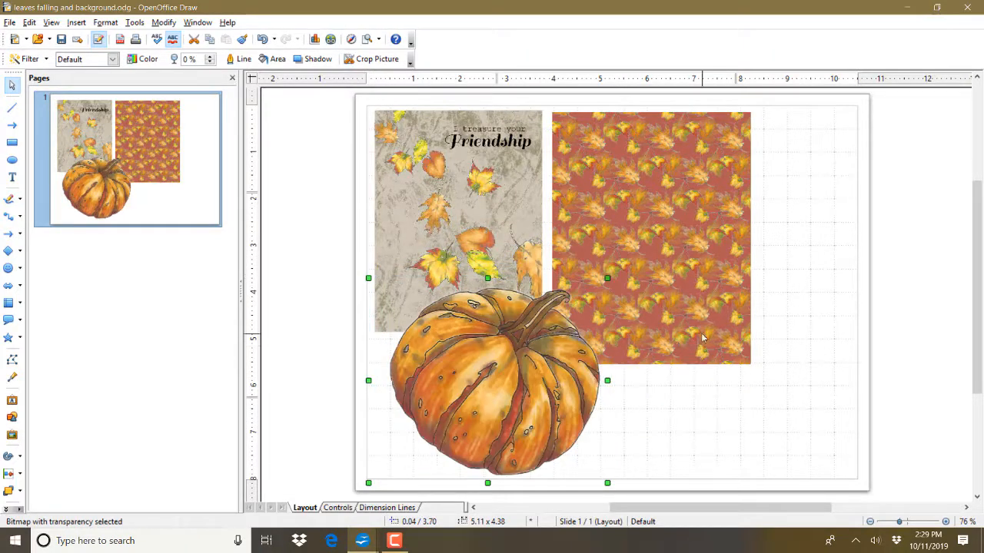
{"action": "left_click_drag", "start_coordinate": [607, 278], "coordinate": [455, 253]}
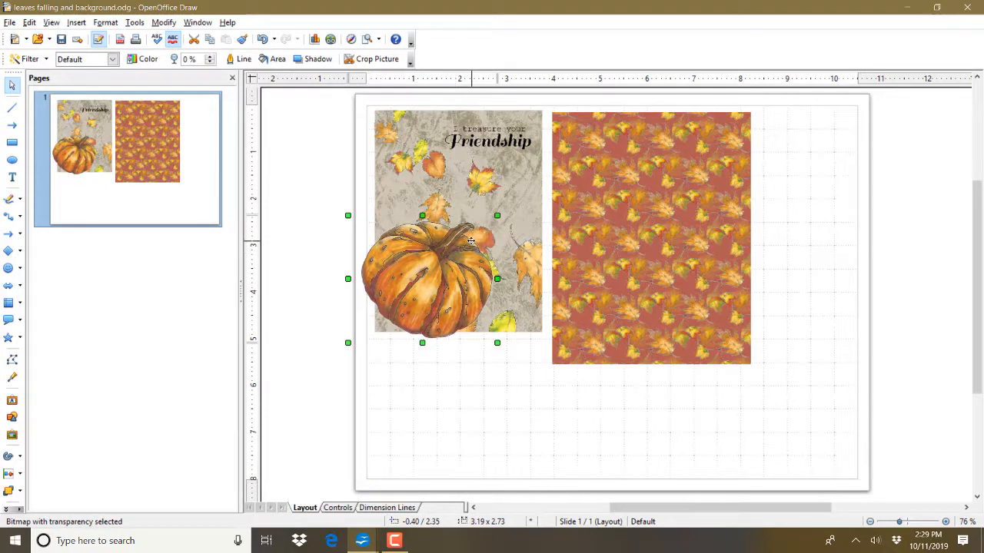
Flip the pumpkin horizontally and move it to the empty area below the card front
{"action": "right_click", "coordinate": [447, 243]}
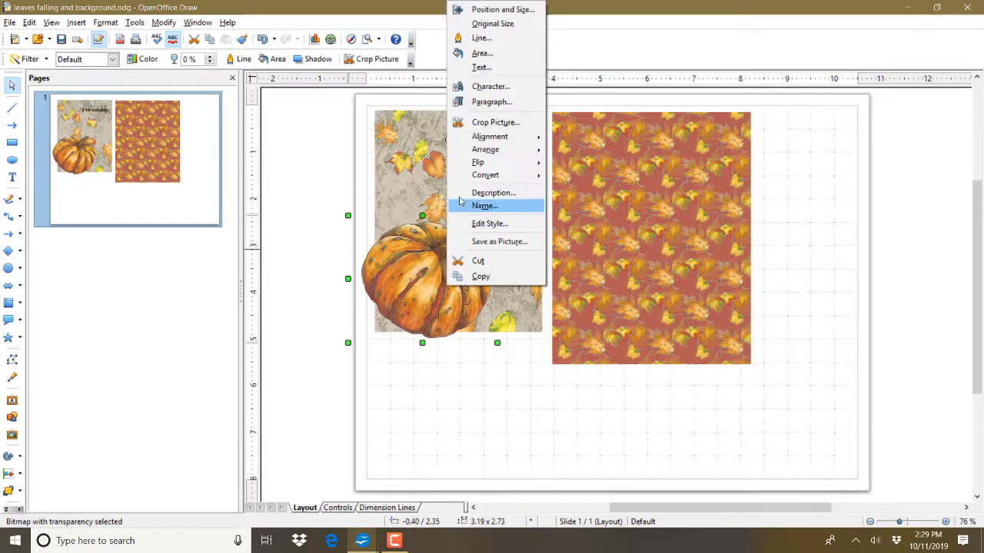
{"action": "left_click", "coordinate": [424, 258]}
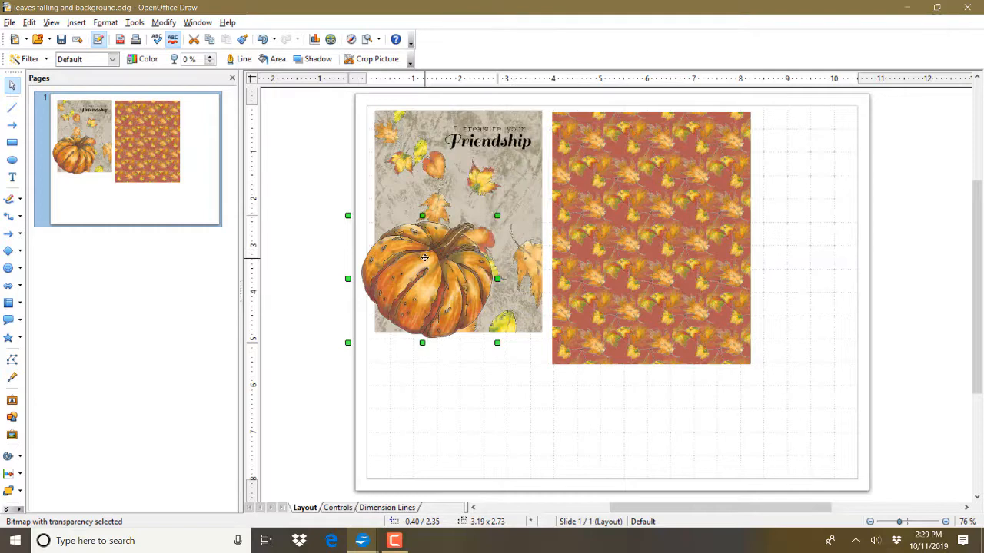
{"action": "right_click", "coordinate": [424, 258]}
{"action": "mouse_move", "coordinate": [467, 167]}
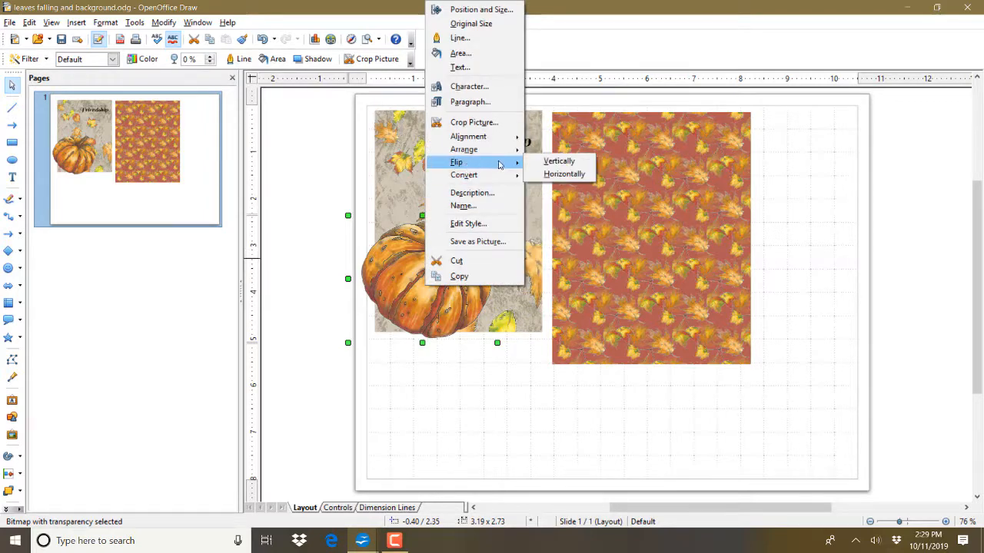
{"action": "left_click", "coordinate": [565, 174]}
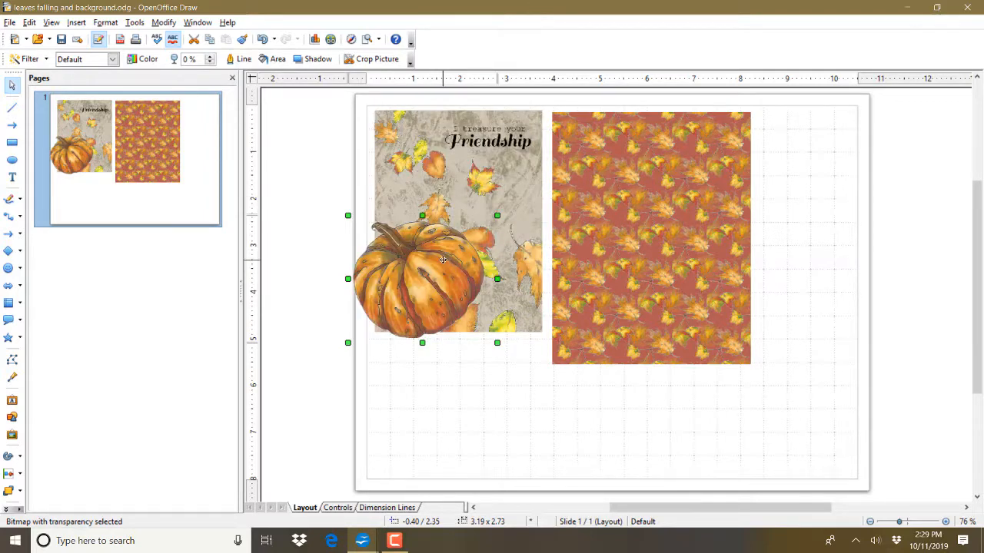
{"action": "left_click_drag", "start_coordinate": [443, 259], "coordinate": [467, 261]}
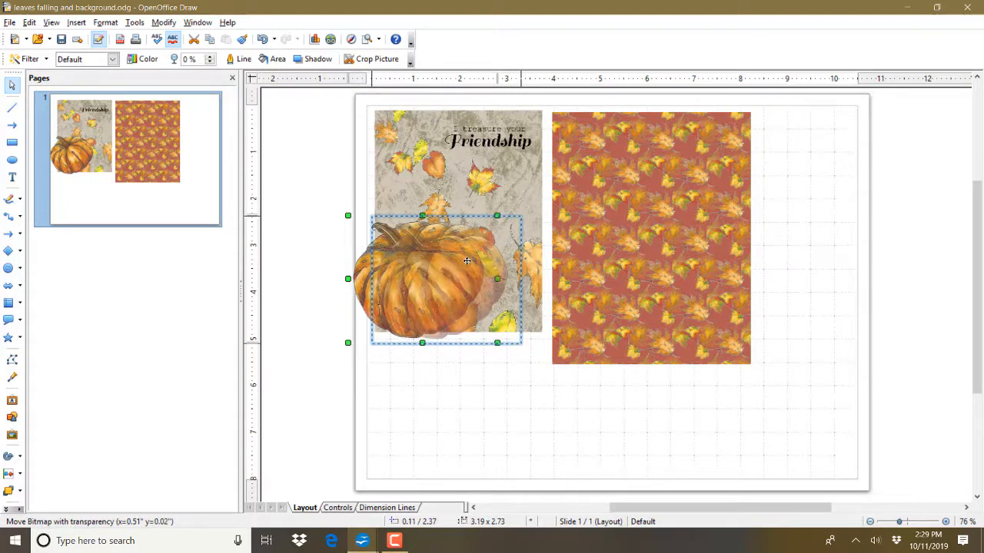
{"action": "left_click_drag", "start_coordinate": [467, 262], "coordinate": [480, 384]}
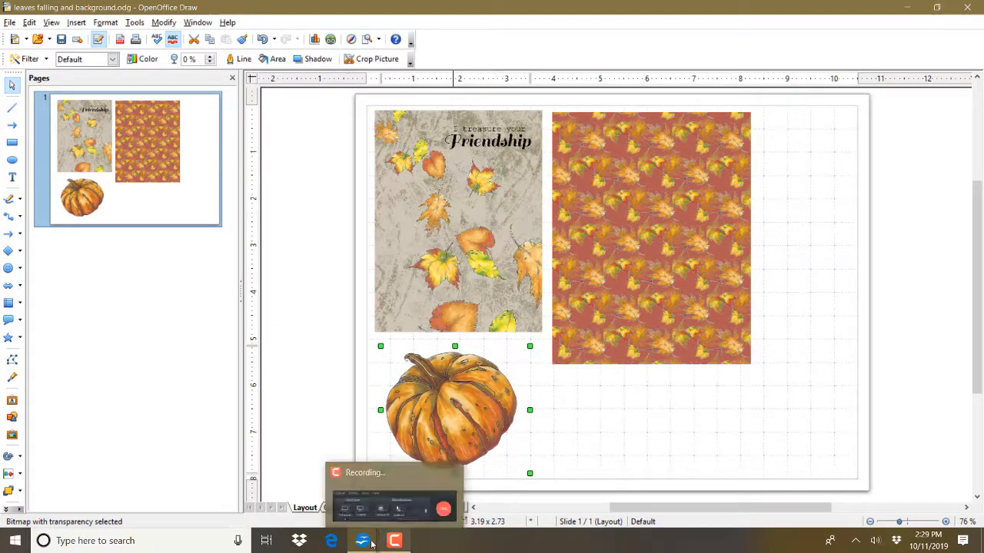
In the blank Untitled 1 drawing, set the left, right, top and bottom page margins to 0.25 inch
{"action": "mouse_move", "coordinate": [368, 543]}
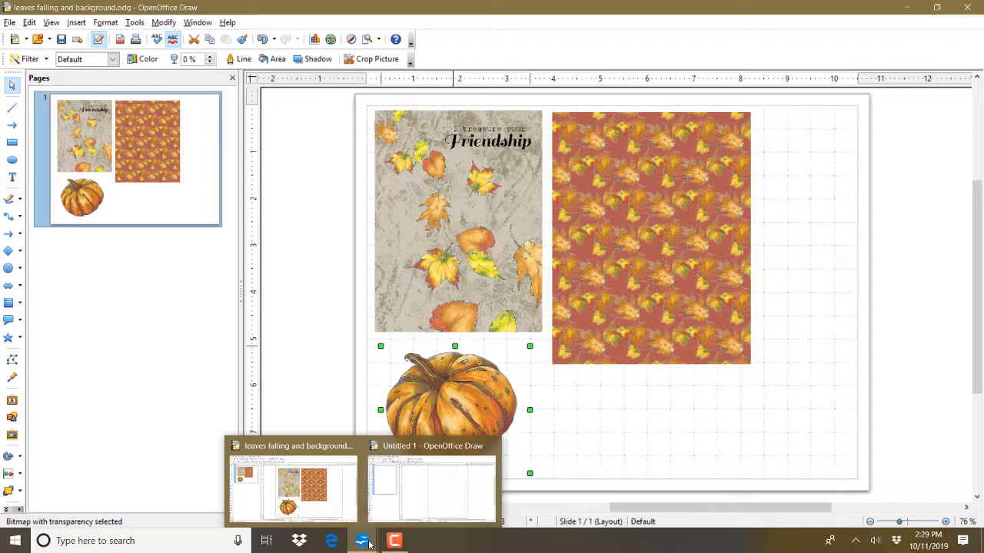
{"action": "left_click", "coordinate": [432, 517]}
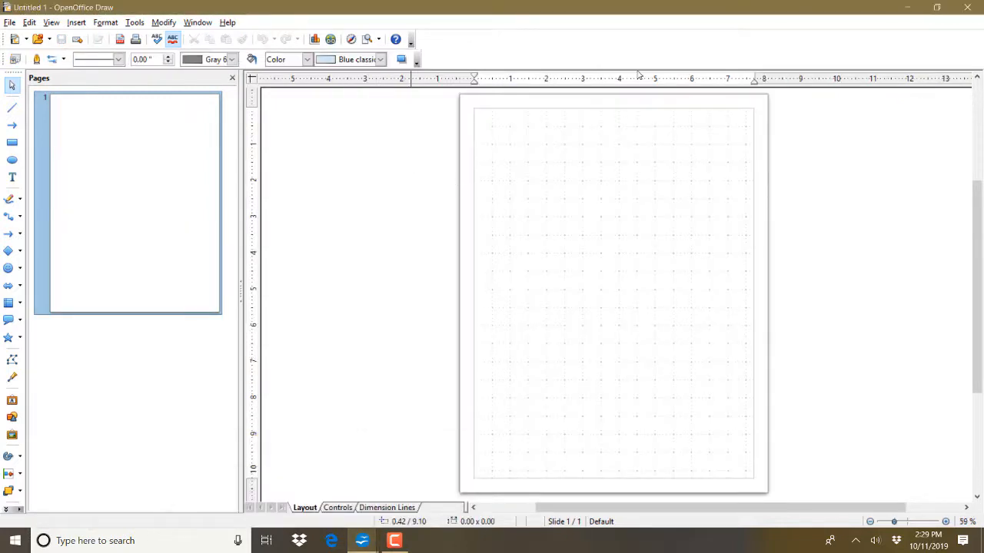
{"action": "left_click", "coordinate": [107, 23]}
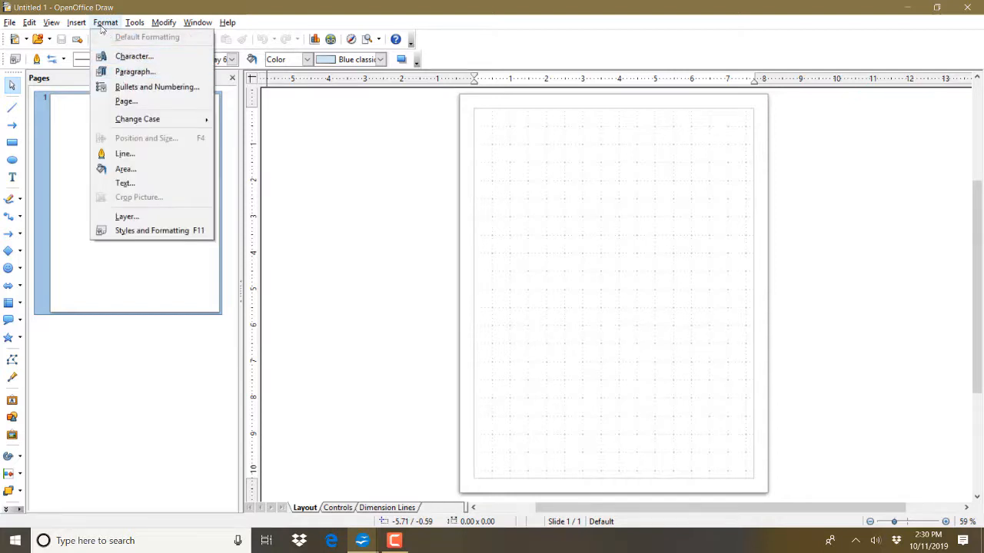
{"action": "left_click", "coordinate": [130, 107]}
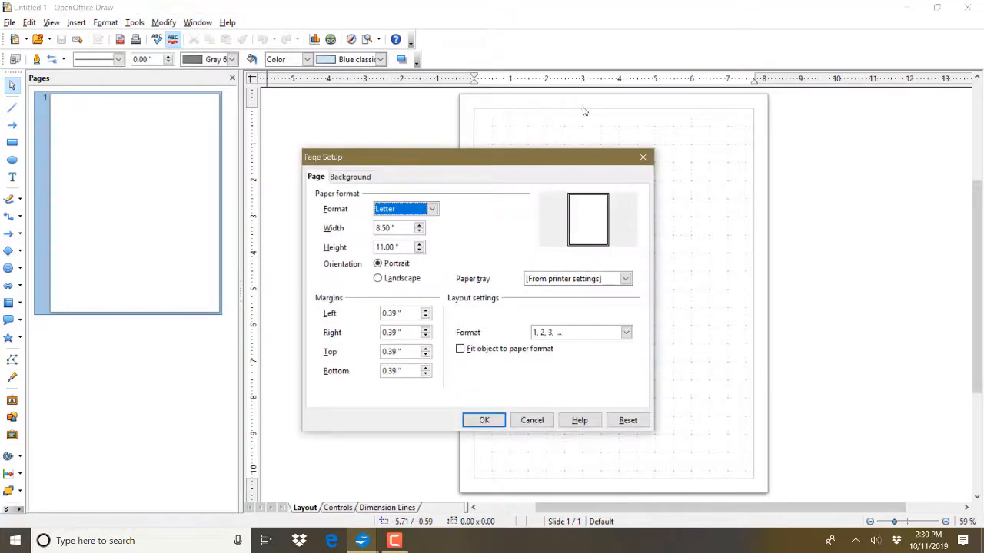
{"action": "left_click", "coordinate": [425, 316]}
{"action": "left_click", "coordinate": [425, 317]}
{"action": "left_click", "coordinate": [425, 317]}
{"action": "left_click", "coordinate": [425, 317]}
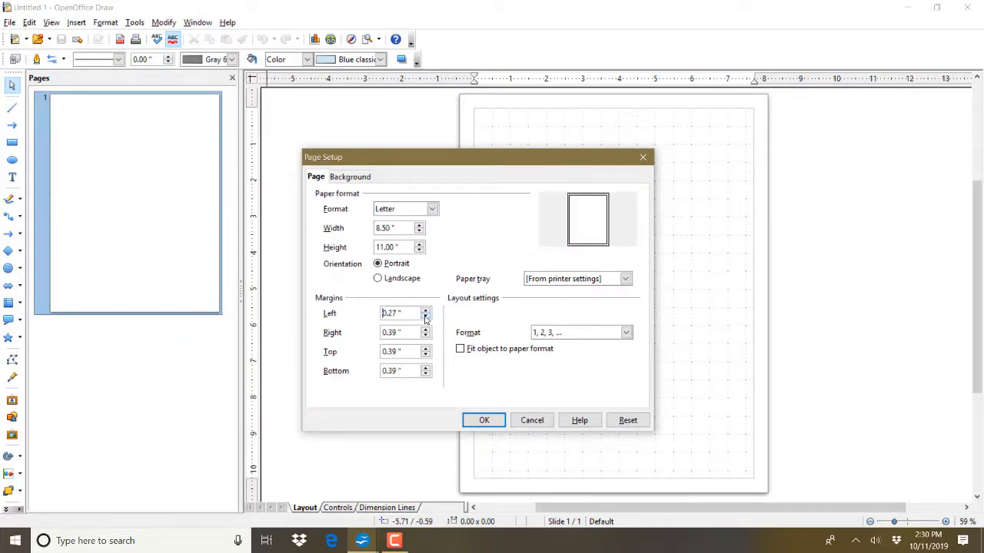
{"action": "left_click", "coordinate": [427, 336]}
{"action": "left_click", "coordinate": [427, 337]}
{"action": "left_click", "coordinate": [427, 337]}
{"action": "left_click", "coordinate": [427, 356]}
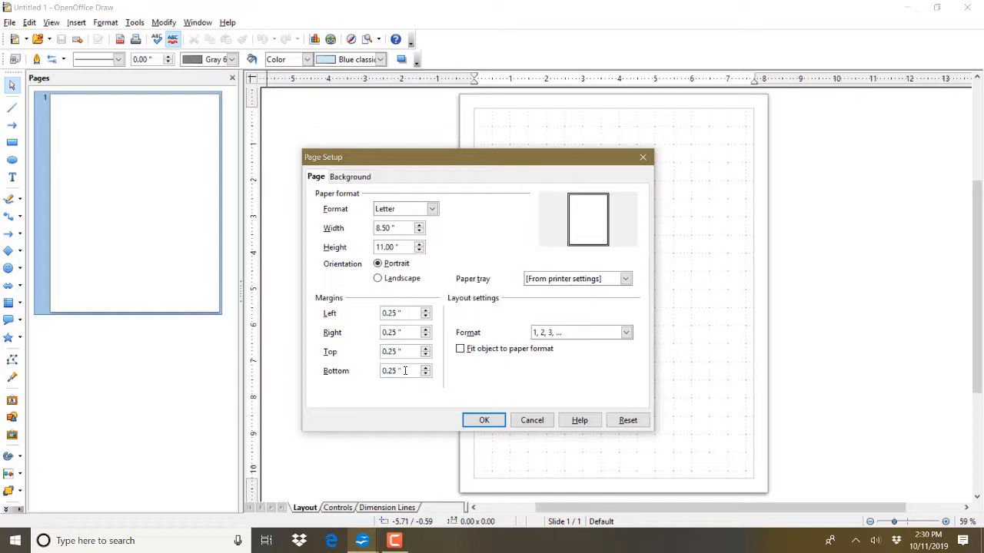
{"action": "key", "text": "BackSpace"}
{"action": "key", "text": "BackSpace"}
{"action": "type", "text": "25"}
{"action": "key", "text": "Return"}
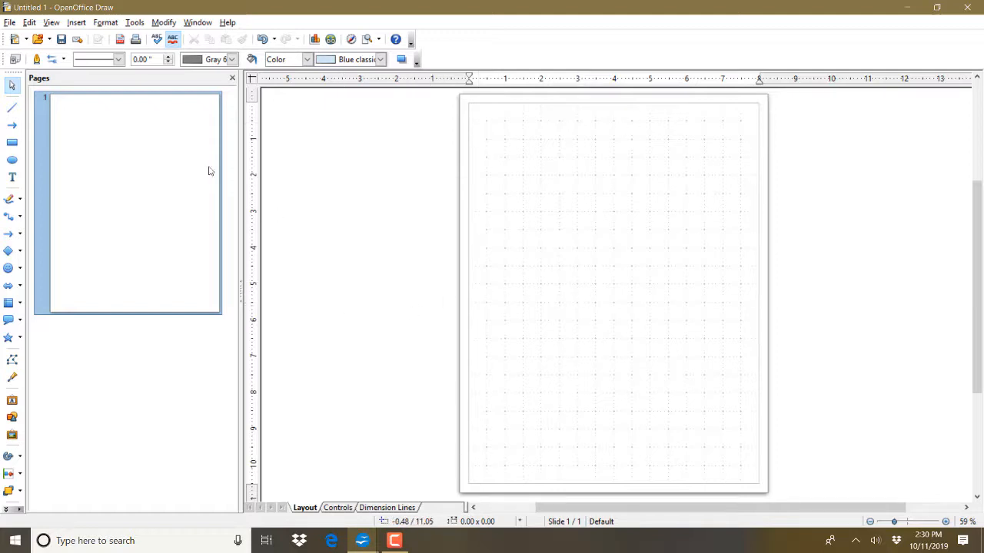
Insert the "red distressed leaves" picture from the Autumns Gifts papers folder onto the blank page
{"action": "left_click", "coordinate": [71, 24]}
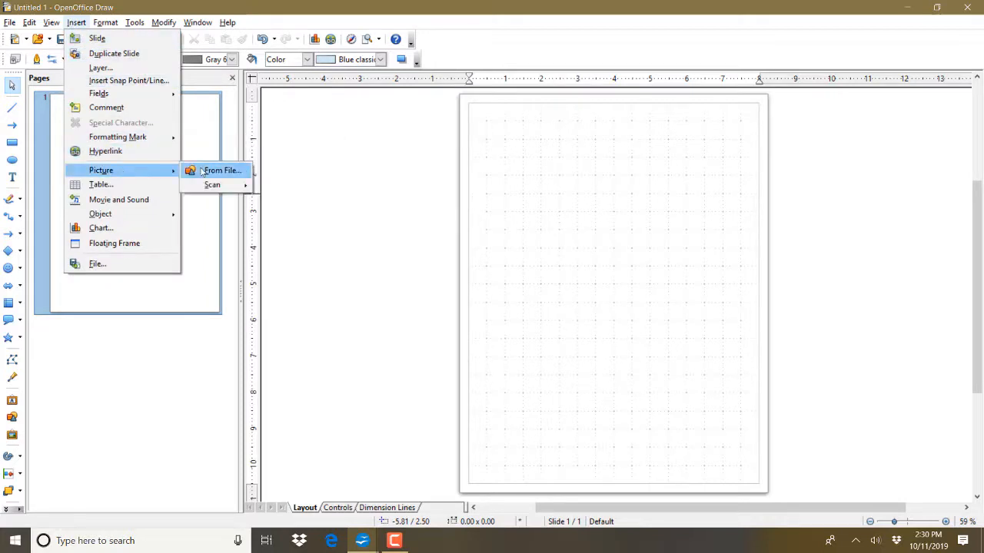
{"action": "left_click", "coordinate": [215, 170]}
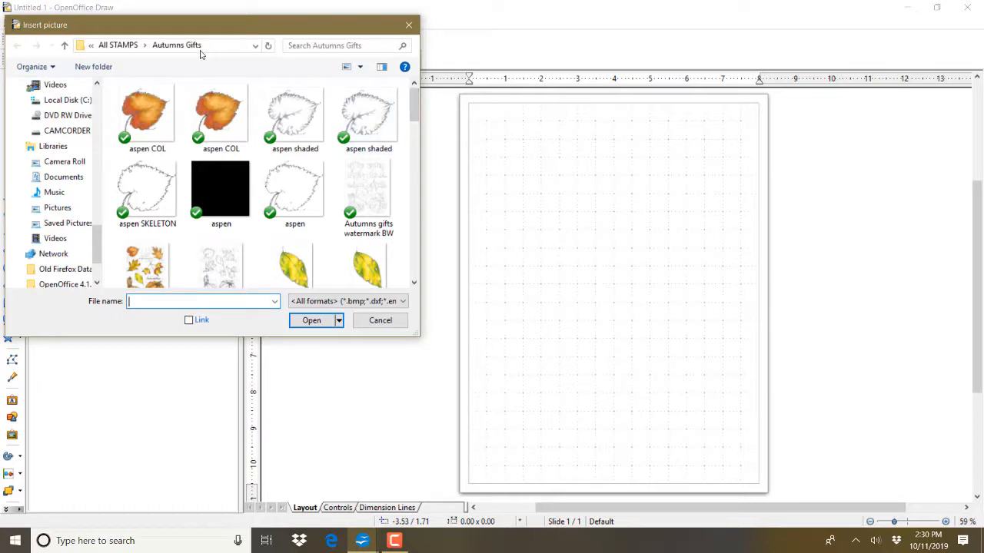
{"action": "left_click", "coordinate": [119, 48]}
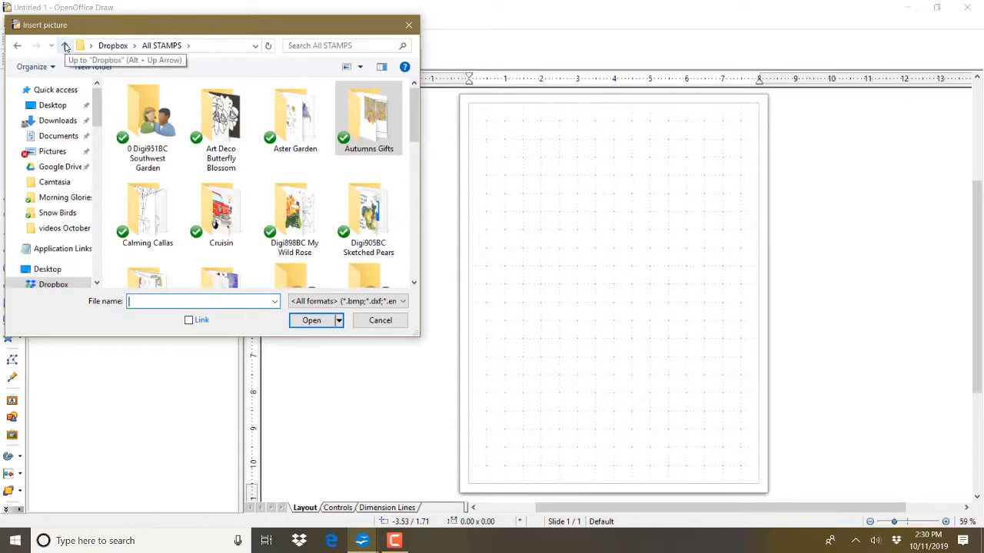
{"action": "double_click", "coordinate": [346, 117]}
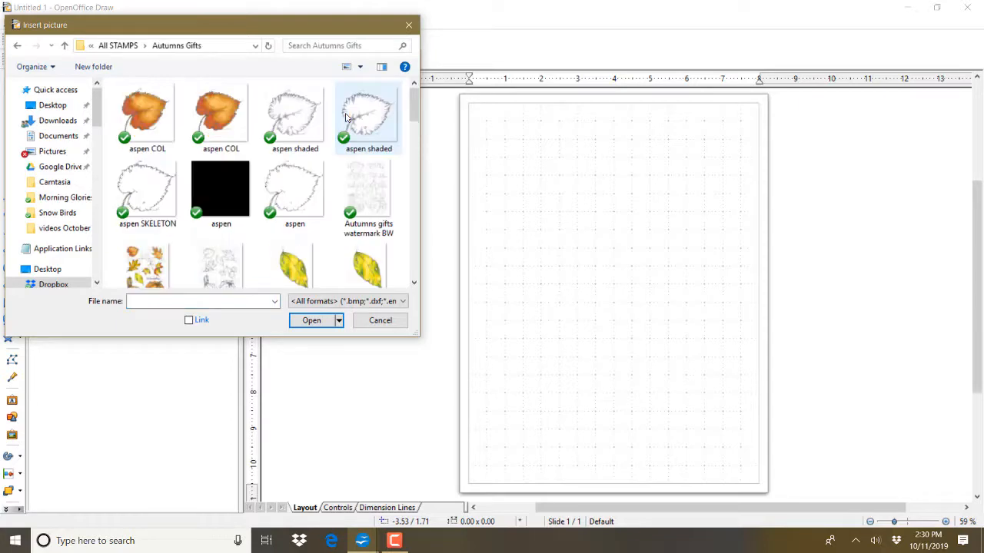
{"action": "mouse_move", "coordinate": [413, 106]}
{"action": "left_mouse_down"}
{"action": "mouse_move", "coordinate": [410, 255]}
{"action": "mouse_move", "coordinate": [397, 98]}
{"action": "left_mouse_up"}
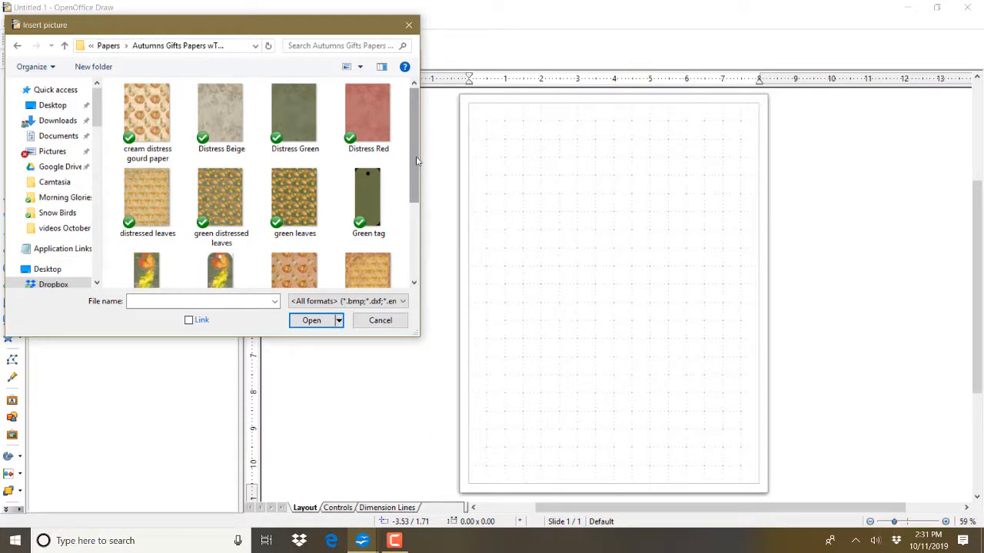
{"action": "left_click_drag", "start_coordinate": [417, 161], "coordinate": [416, 241]}
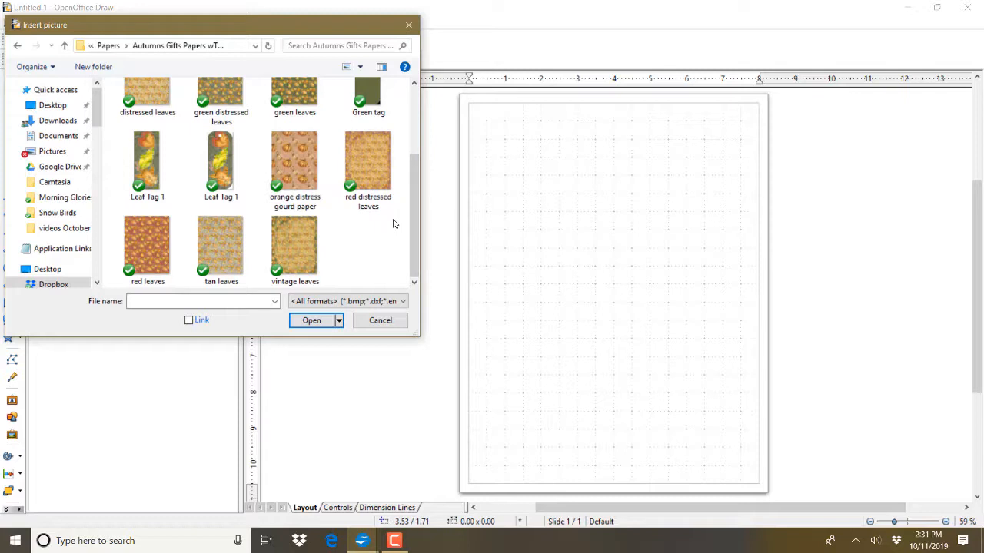
{"action": "double_click", "coordinate": [366, 162]}
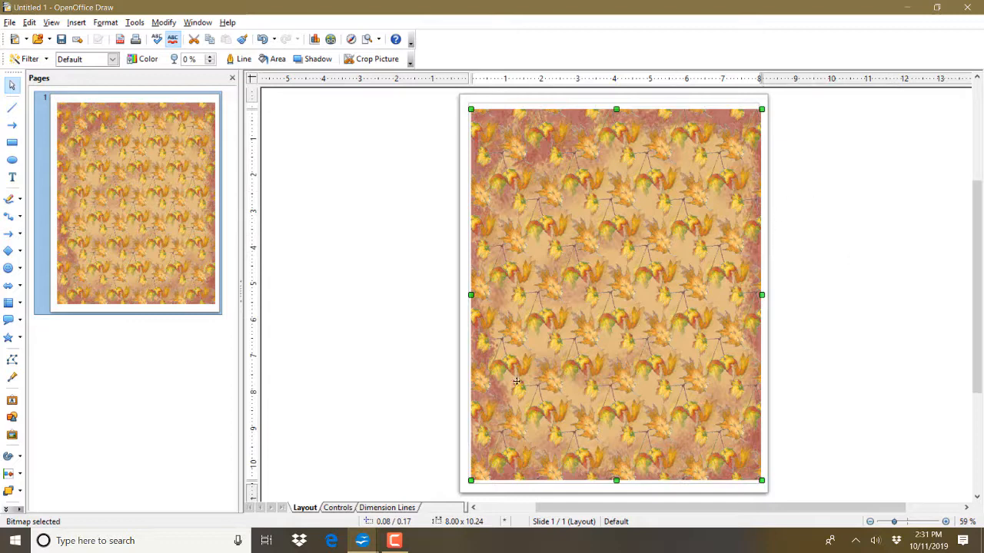
Replace the selected paper in Untitled 1 with the "red leaves" picture from the Autumns Gifts papers folder
{"action": "mouse_move", "coordinate": [367, 546]}
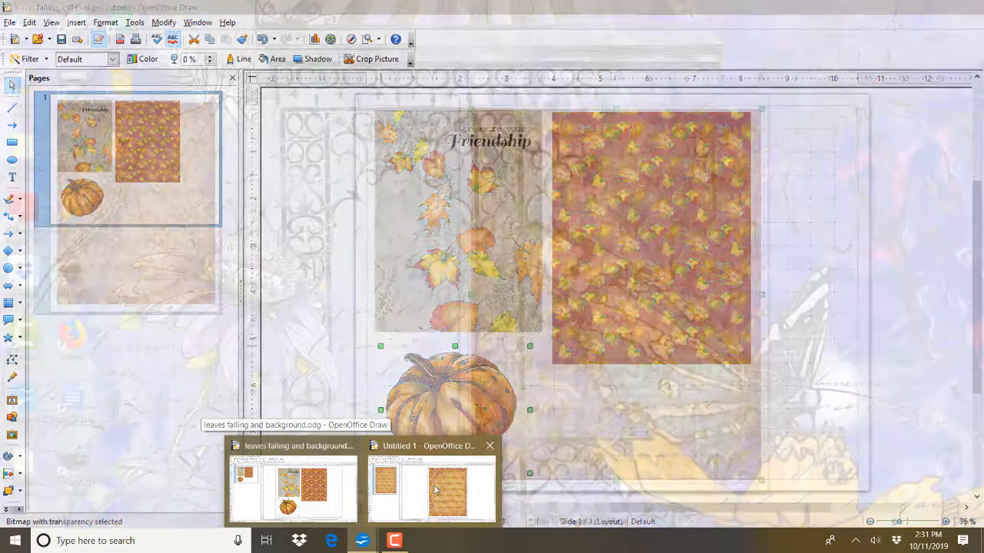
{"action": "left_click", "coordinate": [463, 487]}
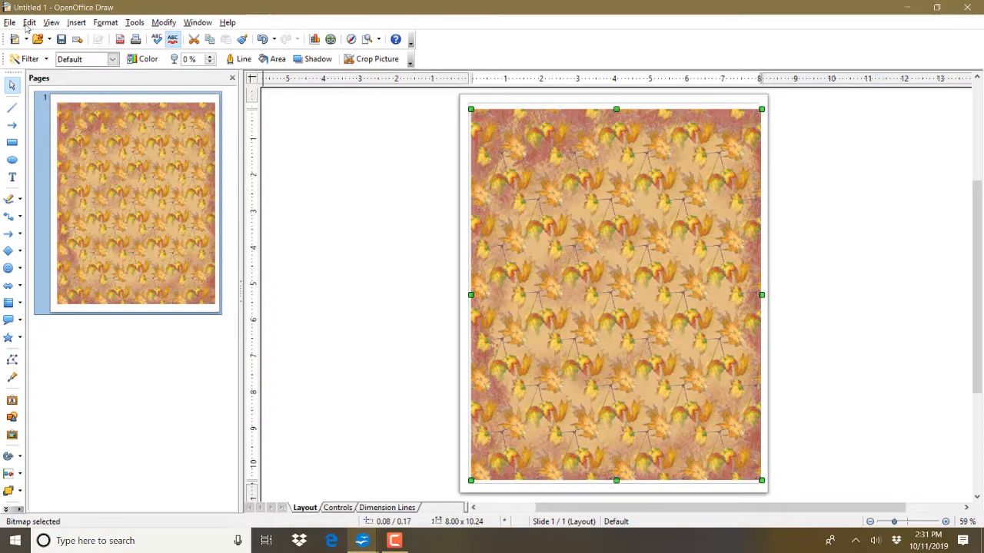
{"action": "left_click", "coordinate": [76, 22]}
{"action": "mouse_move", "coordinate": [136, 170]}
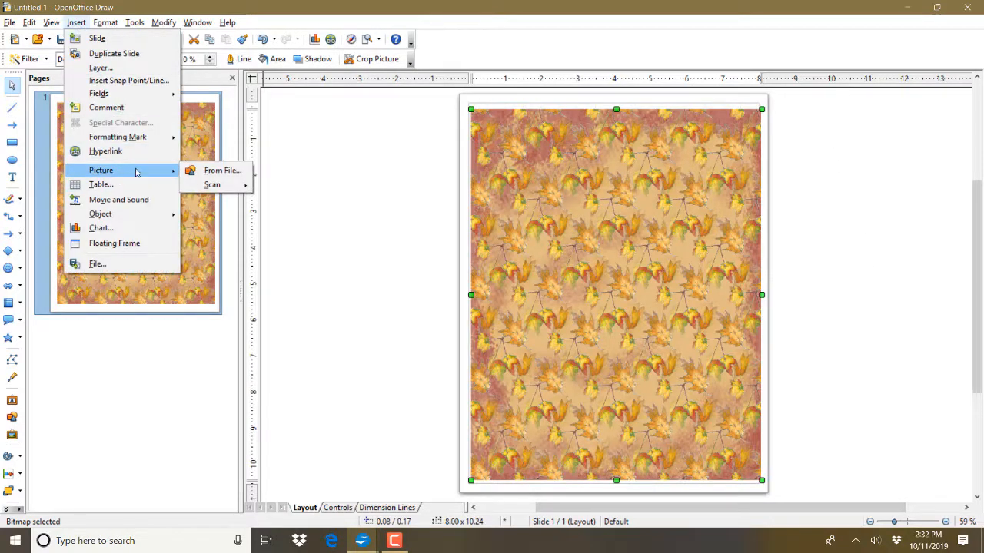
{"action": "left_click", "coordinate": [188, 169]}
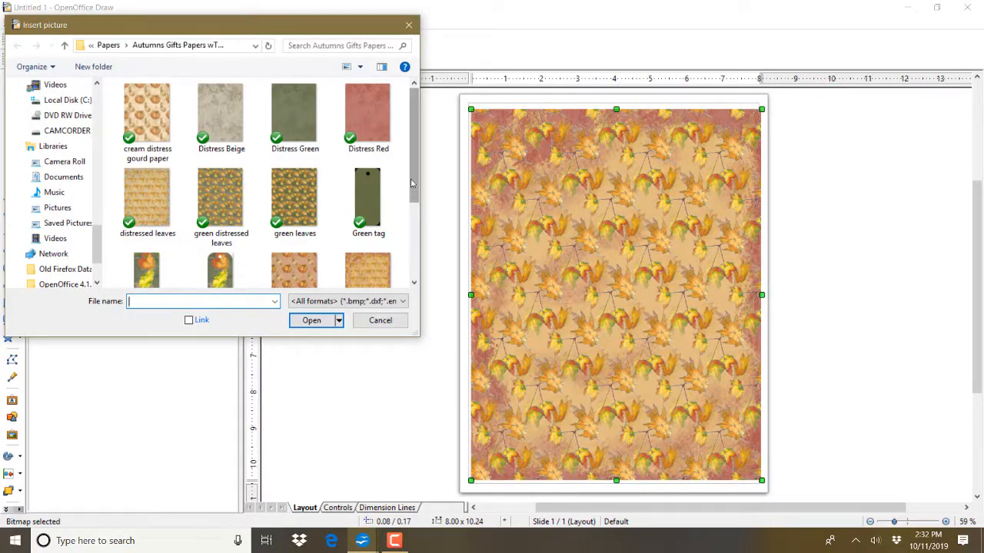
{"action": "left_click_drag", "start_coordinate": [411, 183], "coordinate": [408, 271]}
{"action": "double_click", "coordinate": [142, 259]}
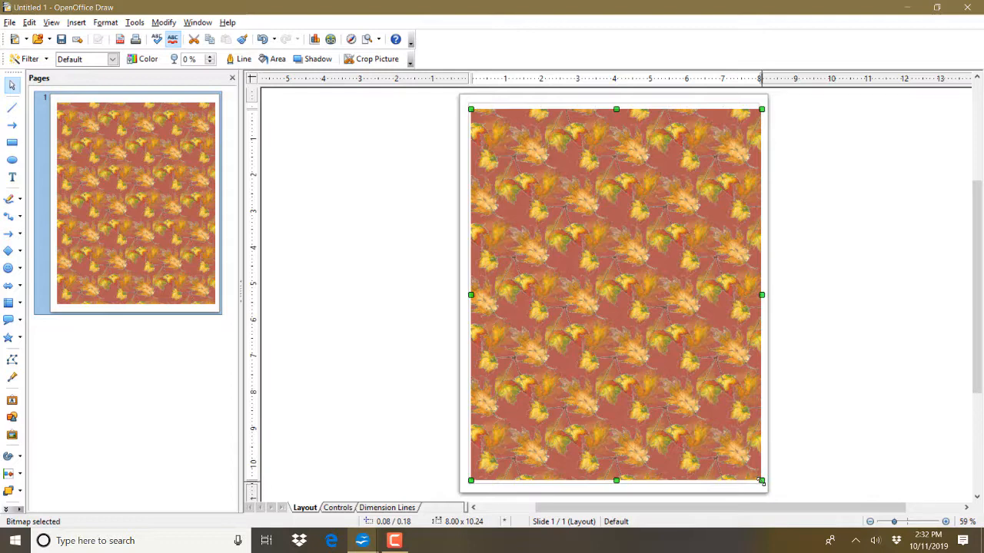
Shrink the red leaves paper to about 4.2 × 5.4 inches, keeping its upper-left corner in place
{"action": "left_click_drag", "start_coordinate": [761, 481], "coordinate": [688, 362]}
{"action": "left_click_drag", "start_coordinate": [672, 339], "coordinate": [624, 238]}
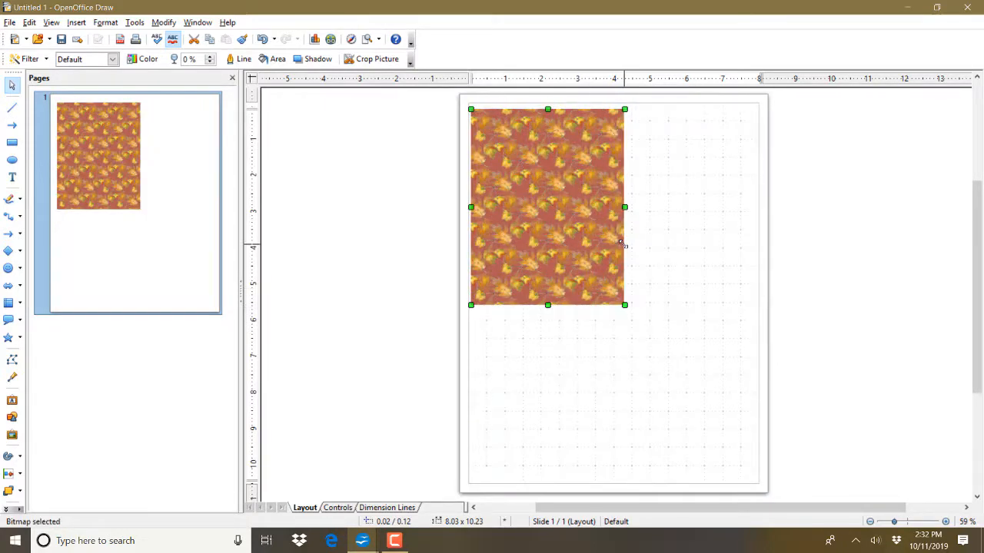
Resize the red leaves paper freehand to about 4.3 × 4.9 inches, keeping its upper-left corner in place
{"action": "left_click", "coordinate": [589, 241]}
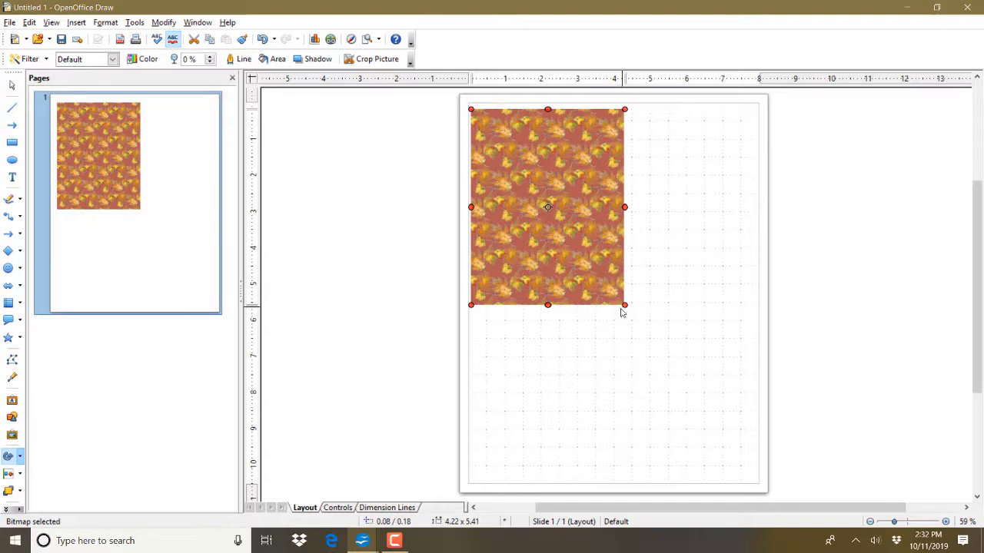
{"action": "mouse_move", "coordinate": [624, 305]}
{"action": "left_mouse_down"}
{"action": "mouse_move", "coordinate": [630, 315]}
{"action": "mouse_move", "coordinate": [623, 300]}
{"action": "left_mouse_up"}
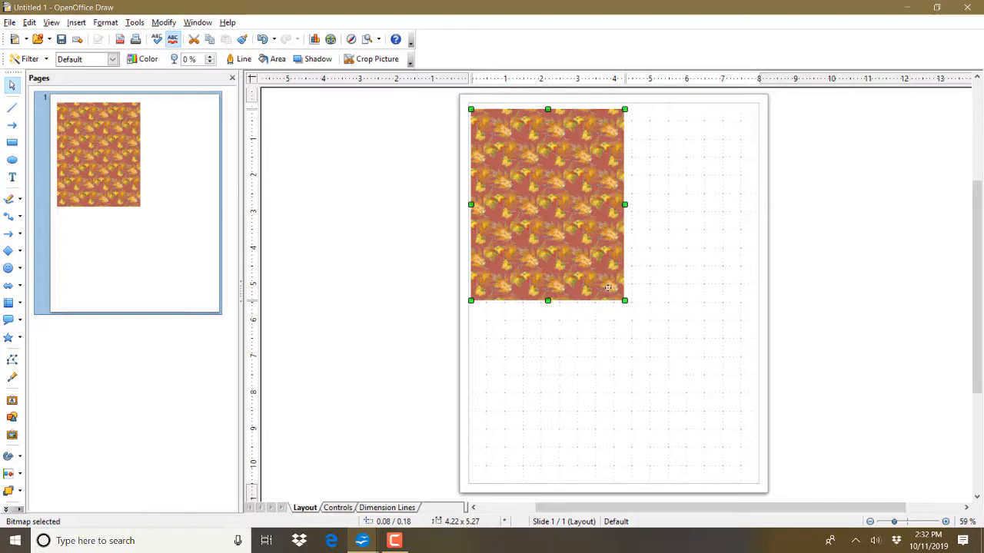
{"action": "mouse_move", "coordinate": [625, 302]}
{"action": "left_mouse_down"}
{"action": "mouse_move", "coordinate": [652, 331]}
{"action": "mouse_move", "coordinate": [628, 288]}
{"action": "left_mouse_up"}
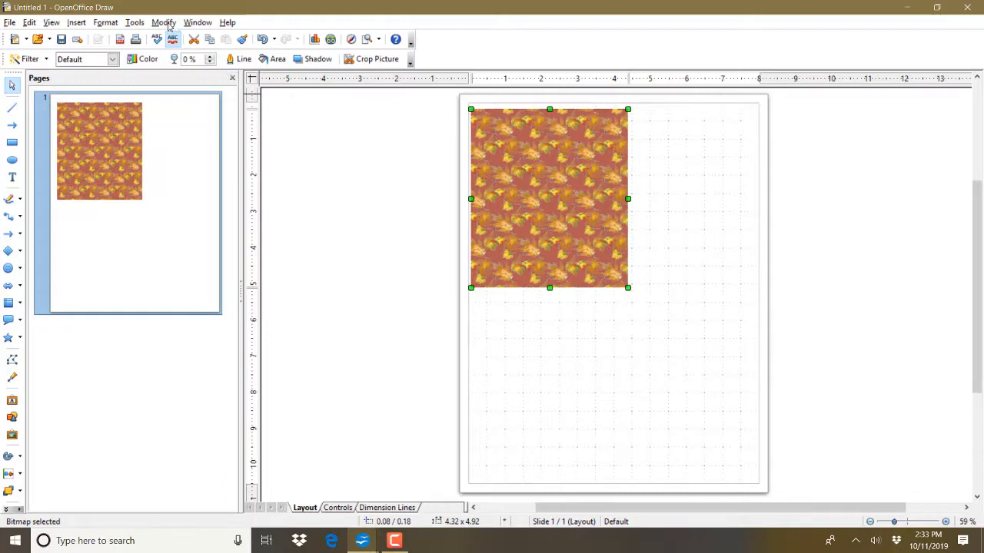
Set the red leaves paper to 4.25 inches wide by 5.50 inches high and move it into the page's upper-left margin corner
{"action": "left_click", "coordinate": [108, 23]}
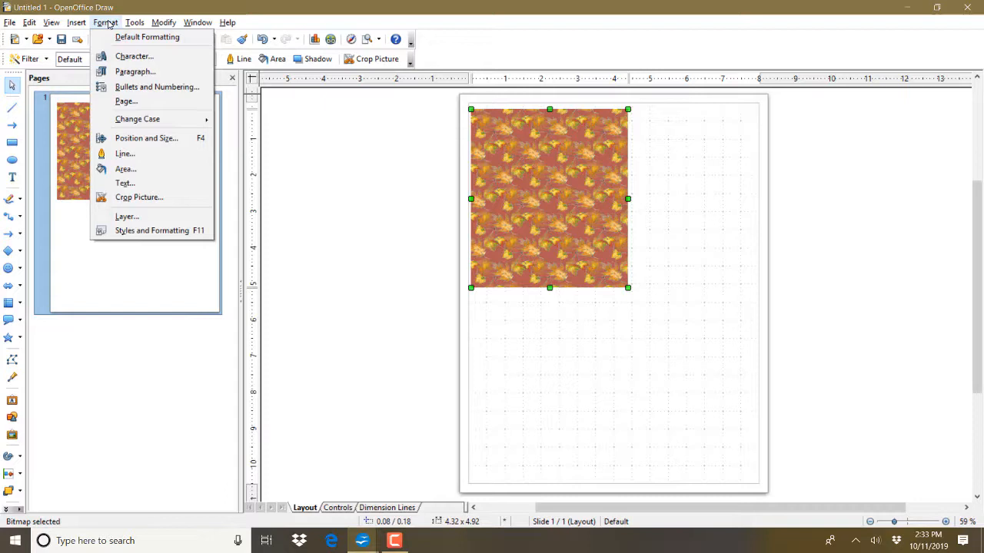
{"action": "left_click", "coordinate": [127, 140]}
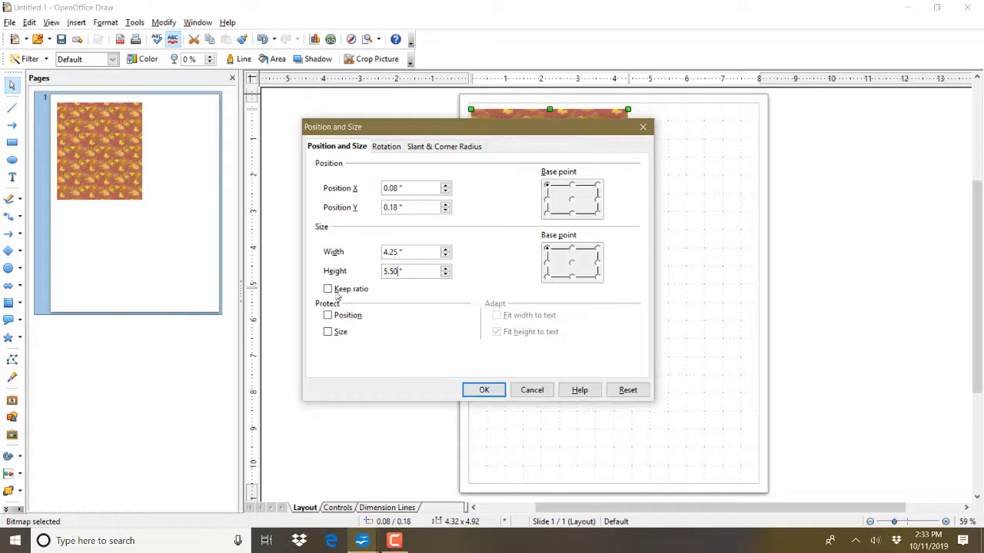
{"action": "left_click", "coordinate": [484, 392]}
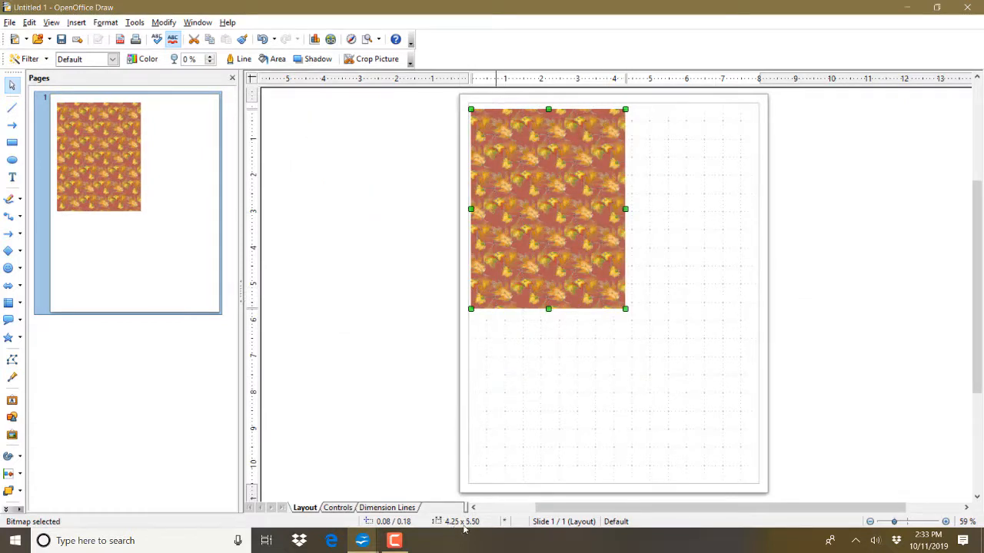
{"action": "left_click_drag", "start_coordinate": [557, 269], "coordinate": [554, 262]}
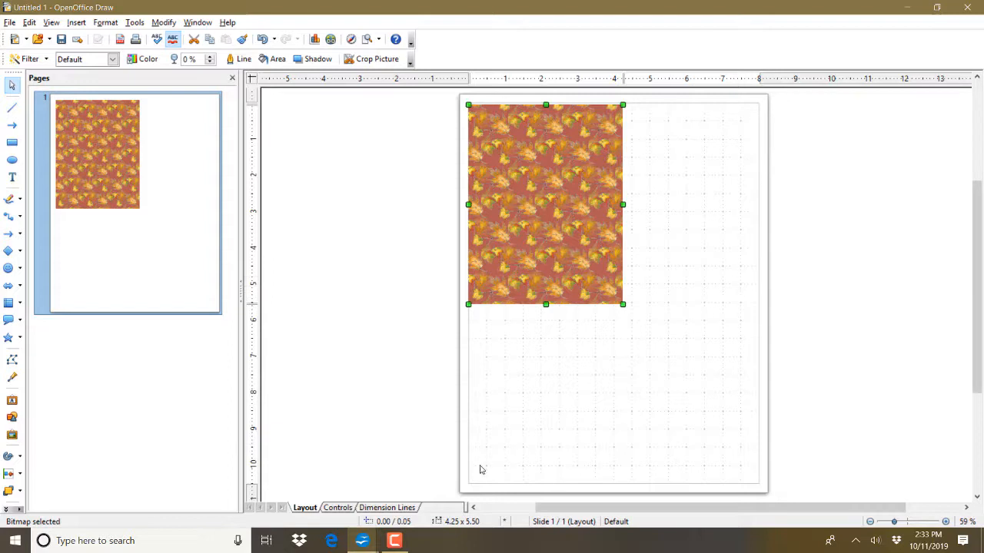
Look at the page layout in the leaves falling and background drawing and return to Untitled 1
{"action": "mouse_move", "coordinate": [394, 540]}
{"action": "mouse_move", "coordinate": [362, 547]}
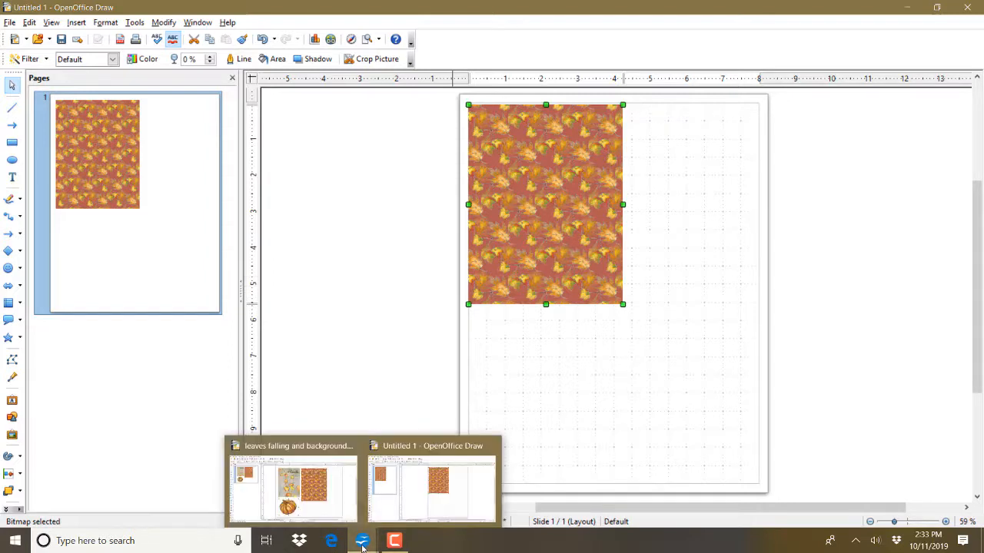
{"action": "left_click", "coordinate": [331, 511]}
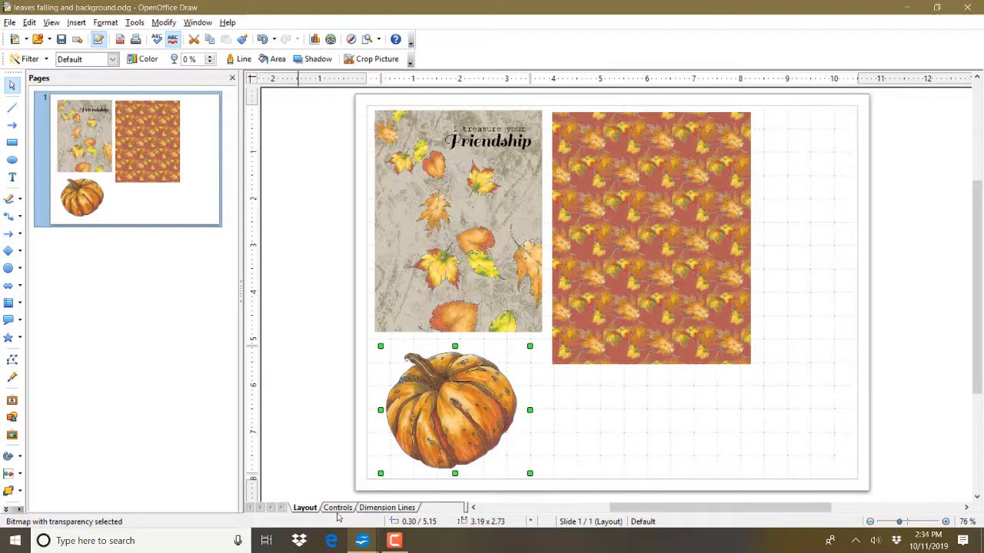
{"action": "mouse_move", "coordinate": [358, 546]}
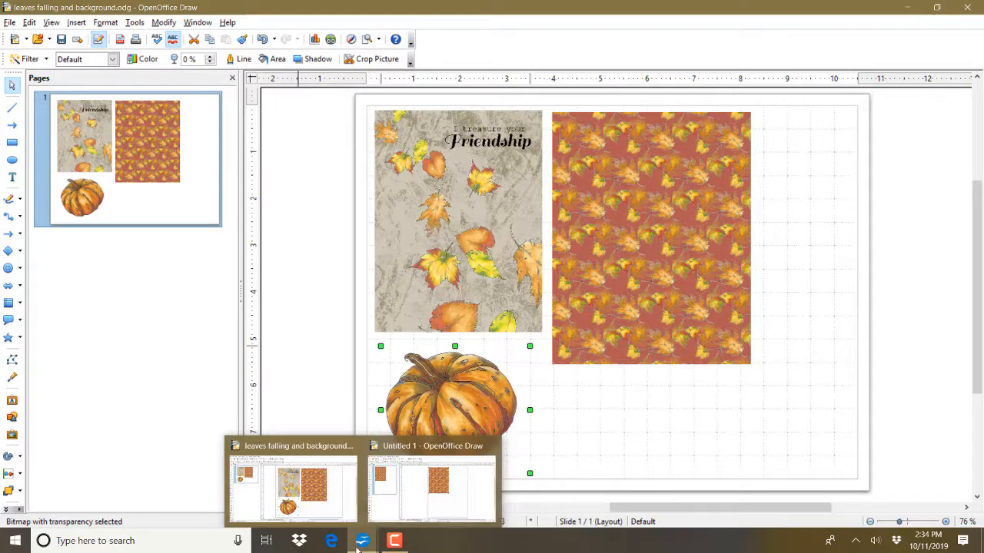
{"action": "left_click", "coordinate": [427, 492]}
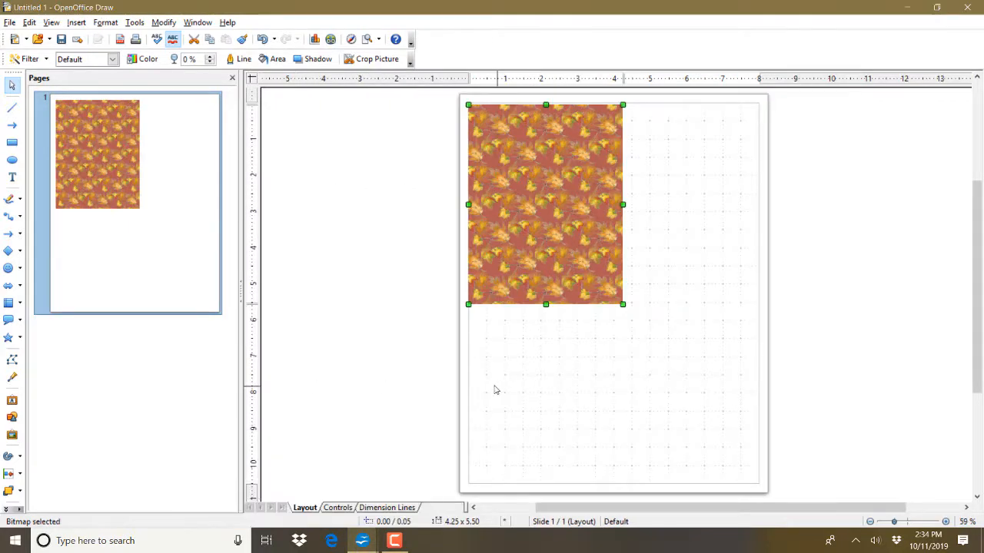
Change the Untitled 1 page orientation to Landscape with nothing selected
{"action": "left_click", "coordinate": [596, 450]}
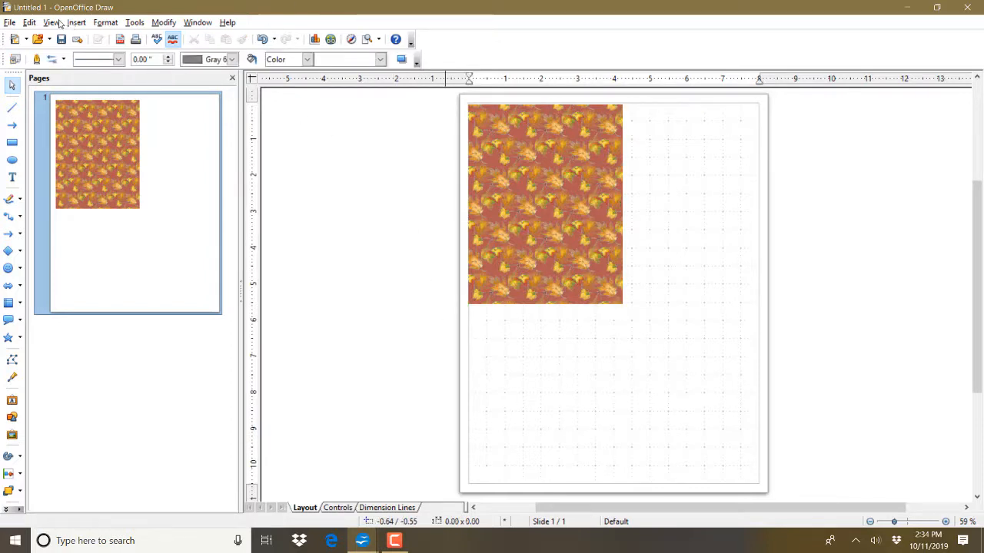
{"action": "left_click", "coordinate": [105, 22]}
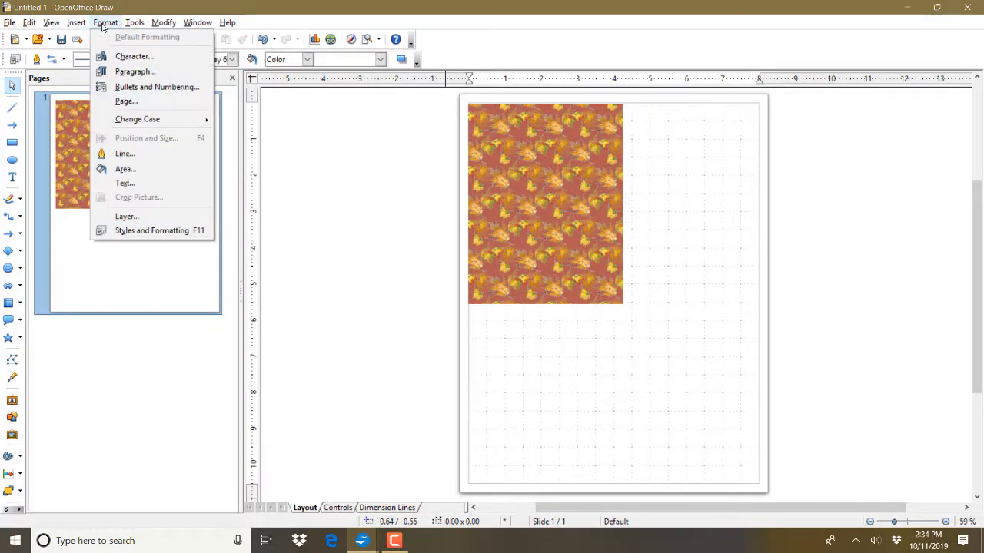
{"action": "left_click", "coordinate": [122, 101]}
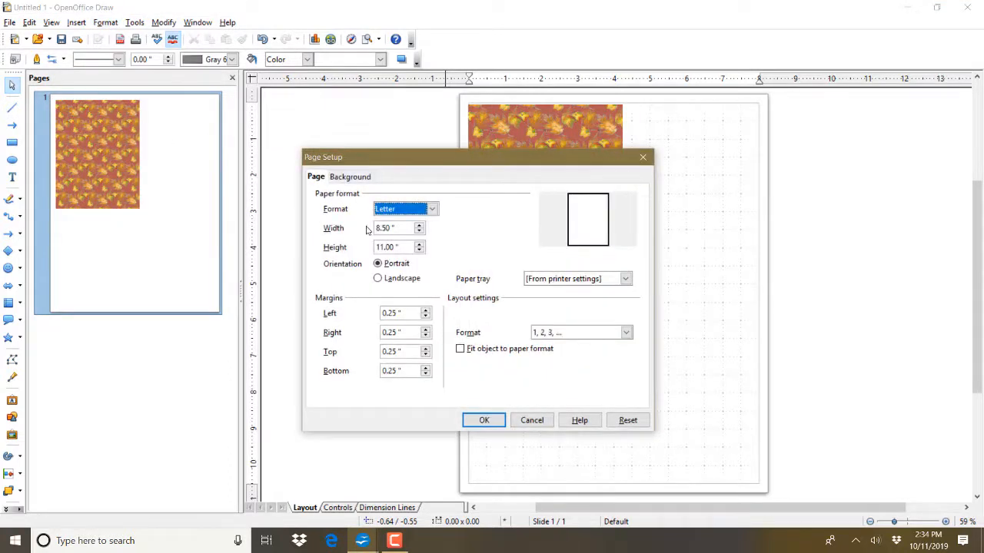
{"action": "left_click", "coordinate": [379, 279]}
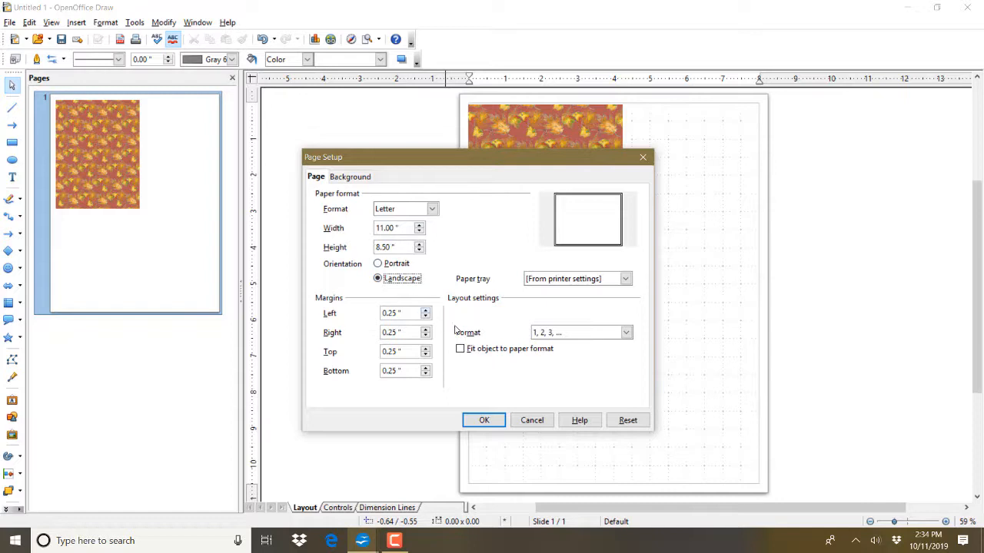
{"action": "left_click", "coordinate": [485, 421]}
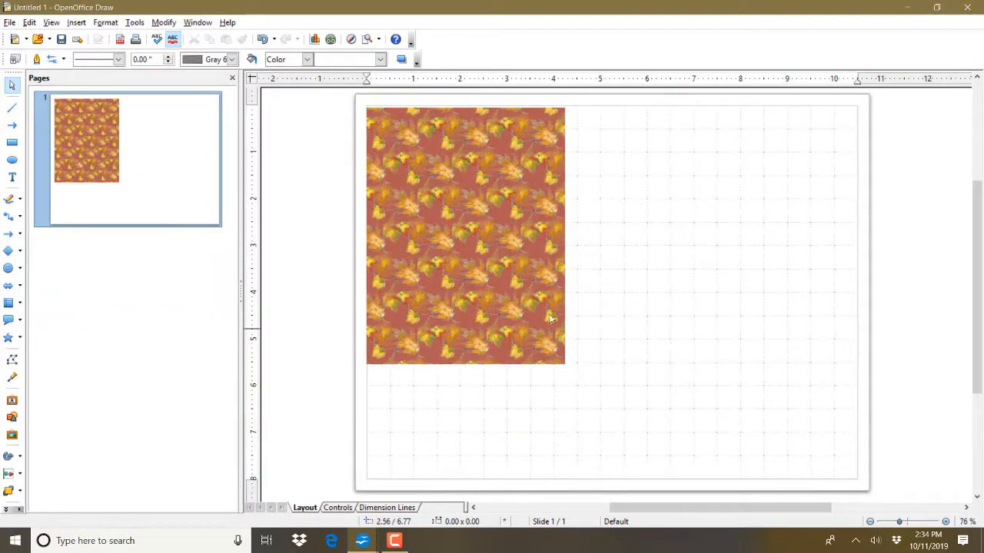
Reposition the red leaves paper against the top and left margins of the landscape page and deselect it
{"action": "left_click_drag", "start_coordinate": [551, 319], "coordinate": [554, 316]}
{"action": "key", "text": "Up"}
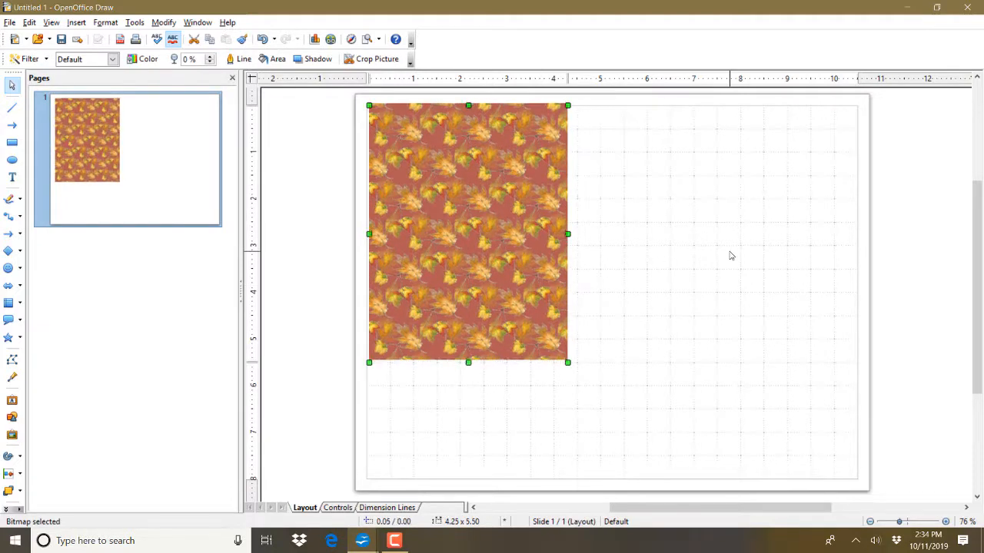
{"action": "key", "text": "Left"}
{"action": "key", "text": "Down"}
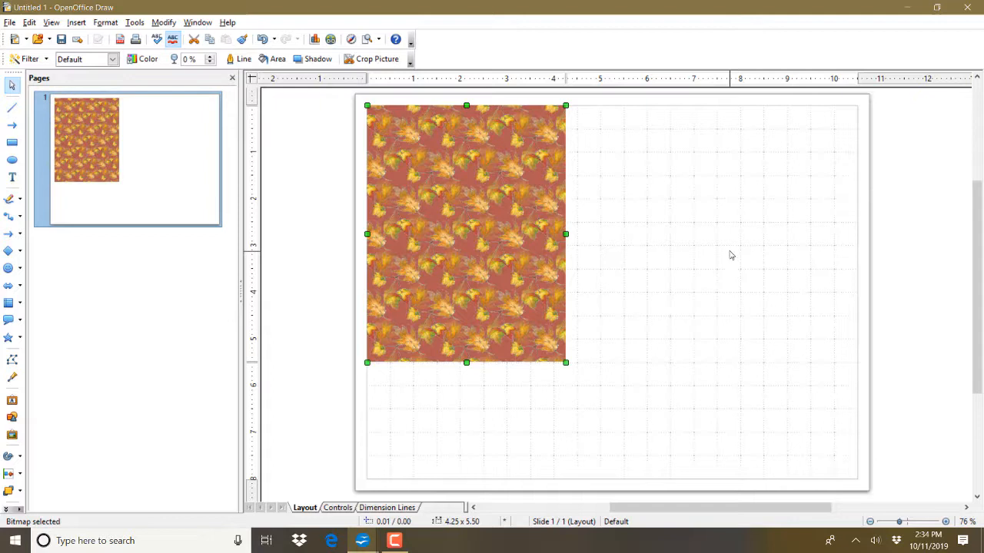
{"action": "left_click", "coordinate": [731, 256]}
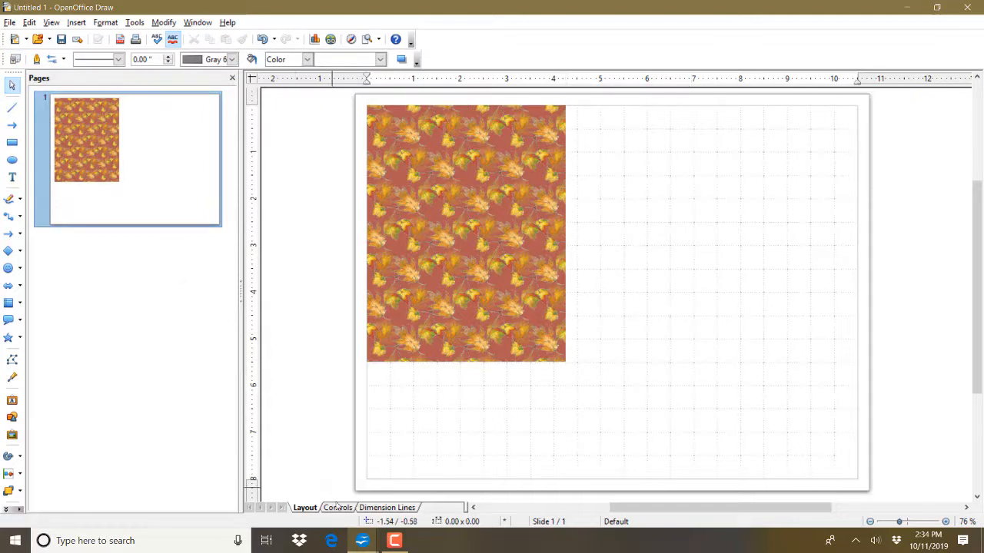
Review the Friendship panel's background paper in the leaves falling and background drawing, and bring Untitled 1 back up
{"action": "mouse_move", "coordinate": [362, 540]}
{"action": "left_click", "coordinate": [334, 507]}
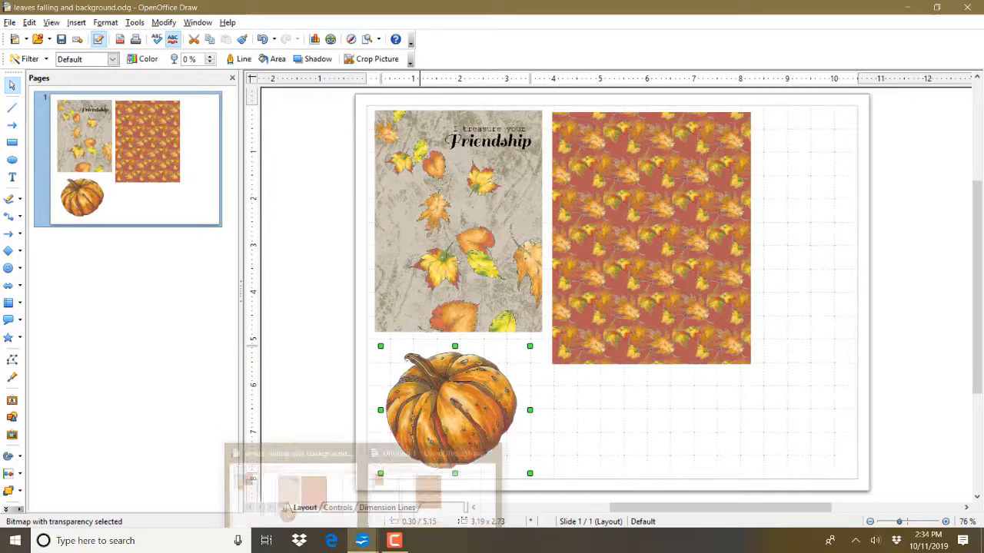
{"action": "mouse_move", "coordinate": [351, 547]}
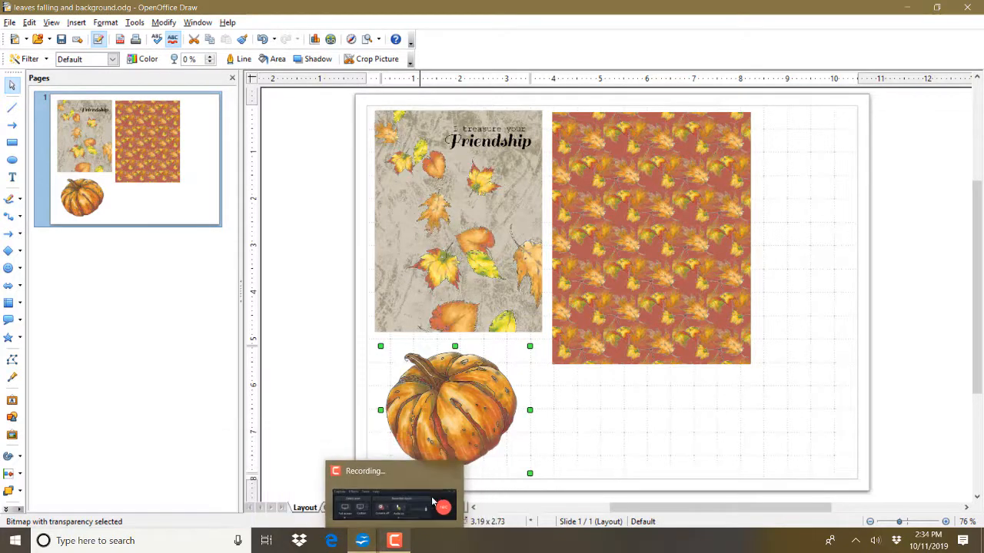
{"action": "left_click", "coordinate": [399, 492]}
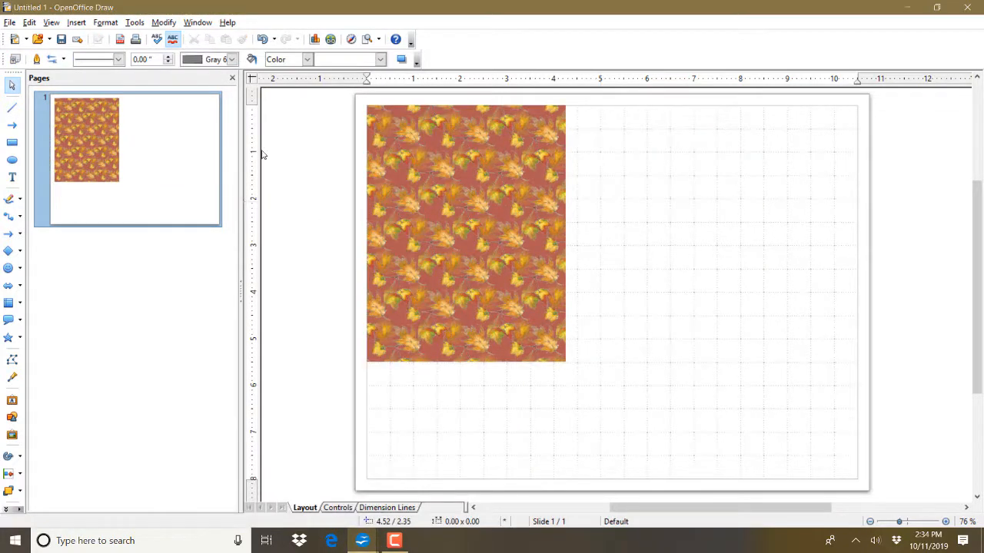
Insert the "Distress Beige" picture from the Autumns Gifts papers folder onto the Untitled 1 page
{"action": "left_click", "coordinate": [81, 22]}
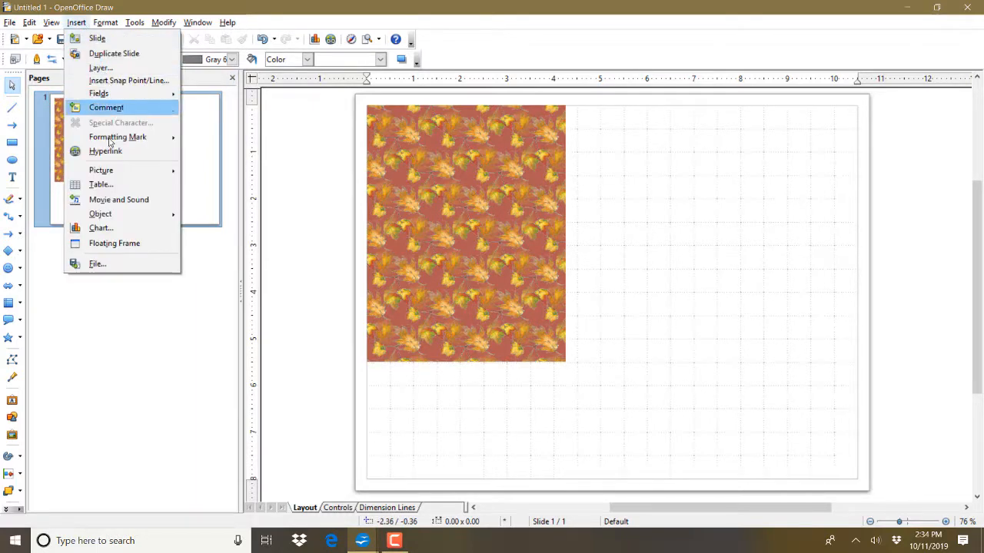
{"action": "mouse_move", "coordinate": [112, 171]}
{"action": "left_click", "coordinate": [205, 172]}
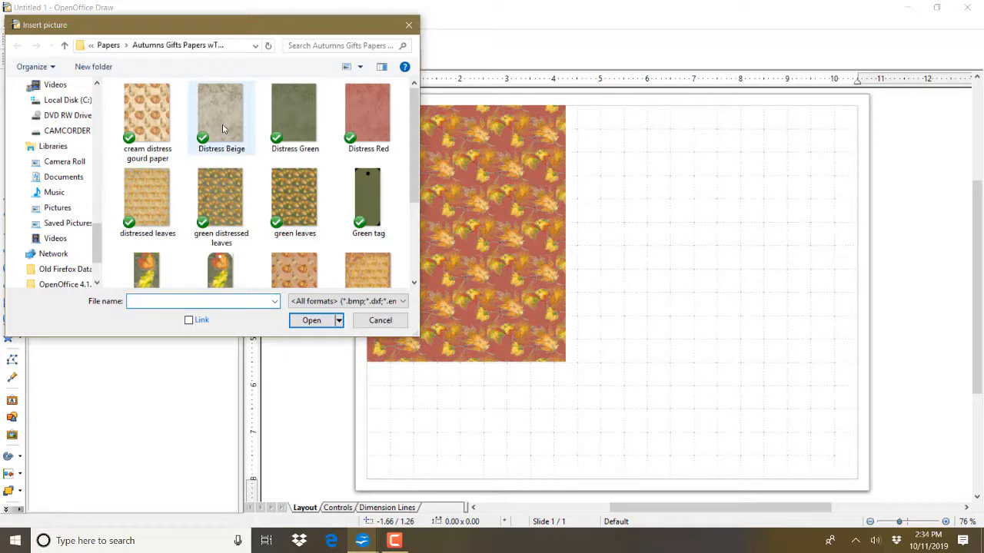
{"action": "double_click", "coordinate": [222, 124]}
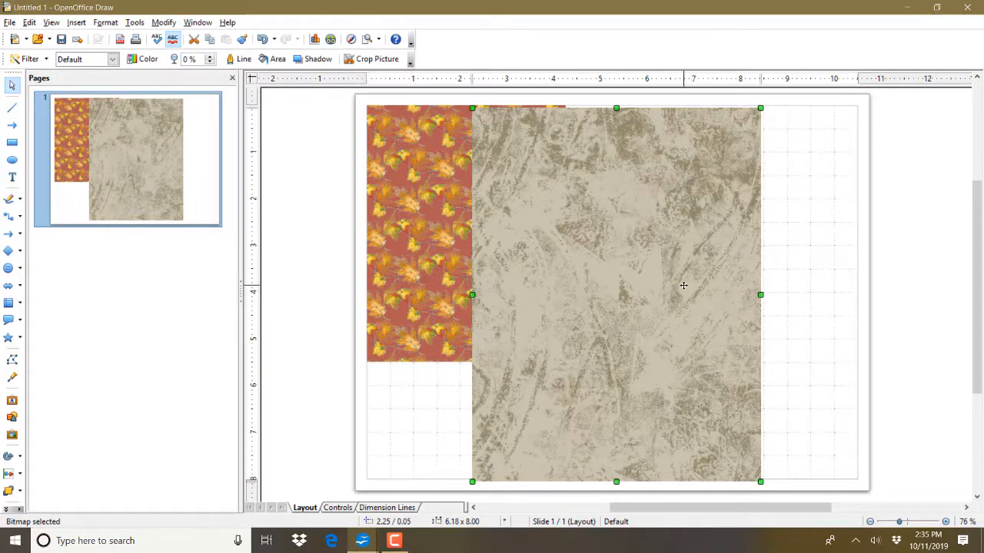
Set the Distress Beige paper's size to 3.75 inches wide by 5.00 inches high
{"action": "left_click", "coordinate": [101, 22]}
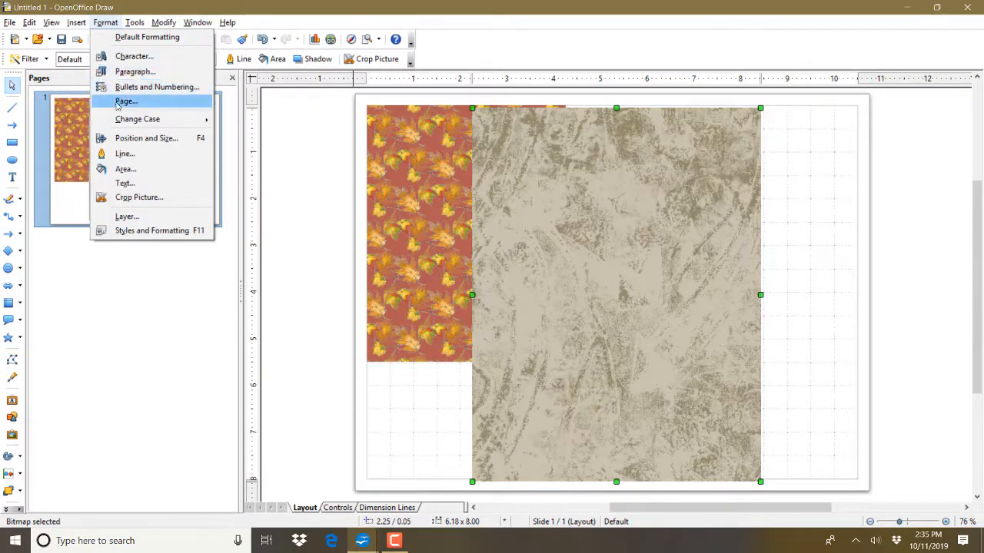
{"action": "left_click", "coordinate": [123, 139]}
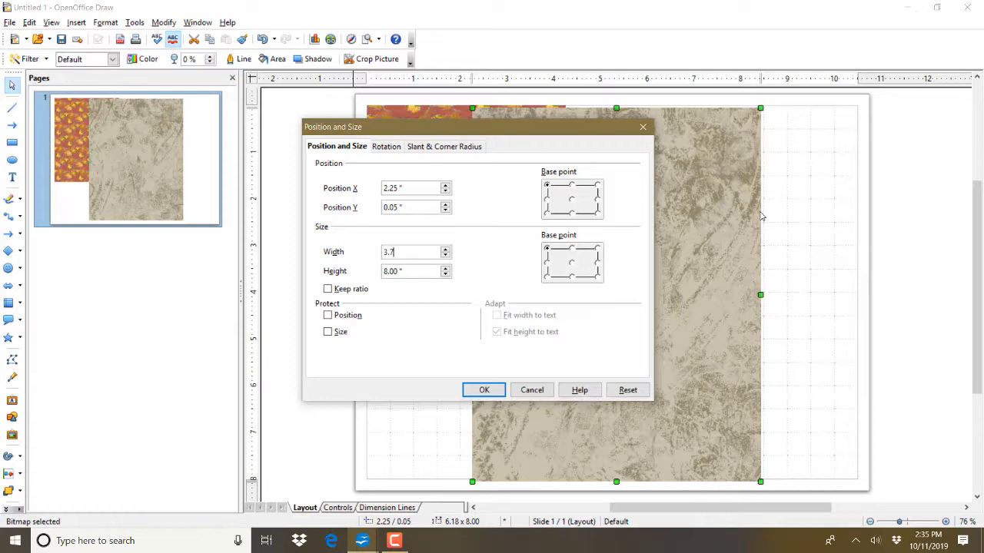
{"action": "key", "text": "Tab"}
{"action": "type", "text": "5."}
{"action": "key", "text": "Return"}
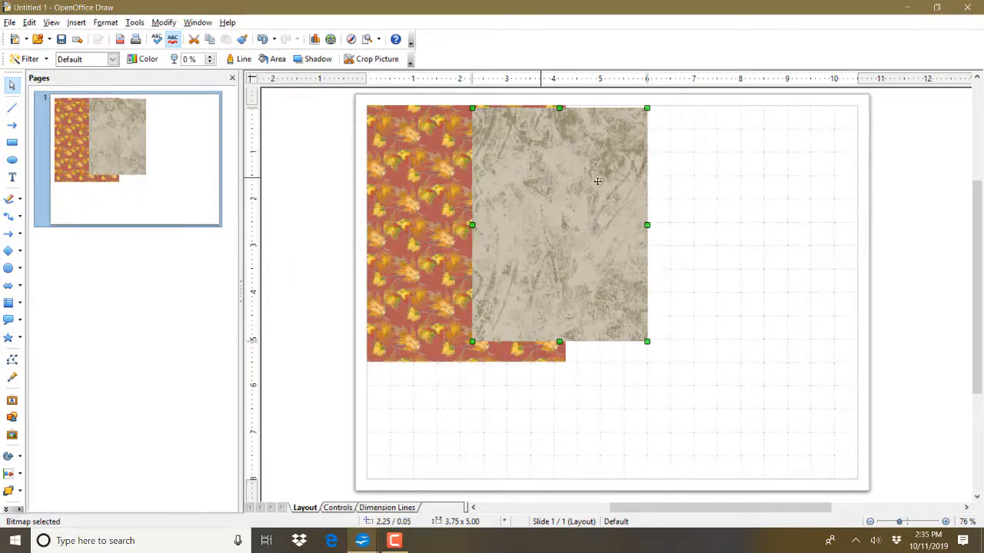
Move the beige paper to the right of the red leaves paper with a small gap, align it with the top margin, and deselect it
{"action": "left_click_drag", "start_coordinate": [557, 177], "coordinate": [643, 177]}
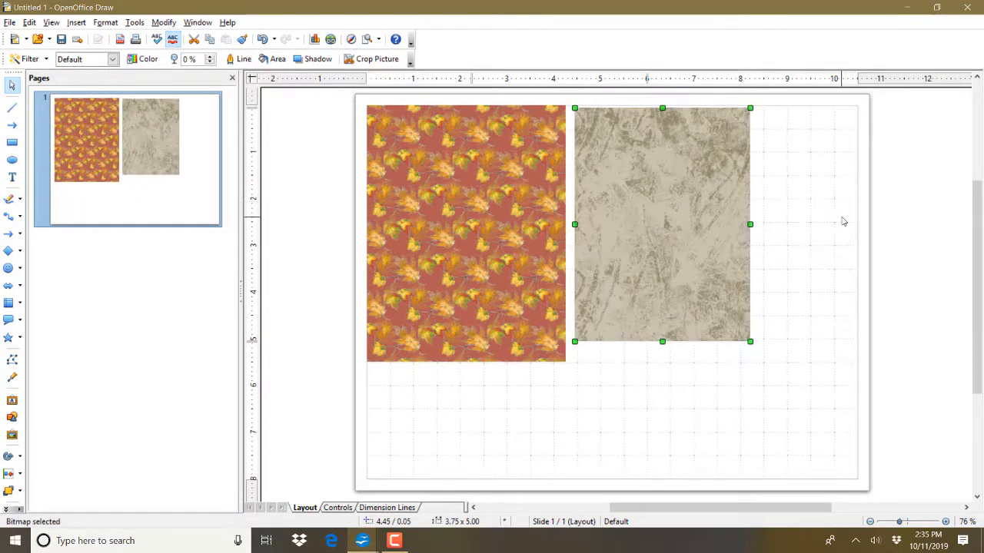
{"action": "key", "text": "Up"}
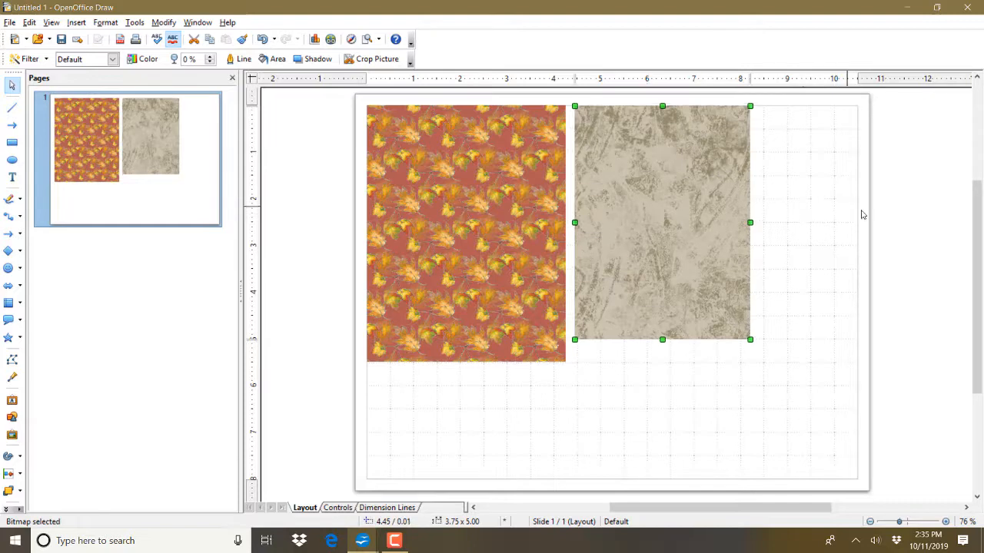
{"action": "left_click", "coordinate": [735, 395]}
Check the sizes of the Friendship panel and red leaves paper in the leaves falling and background drawing, and return to Untitled 1
{"action": "mouse_move", "coordinate": [363, 547]}
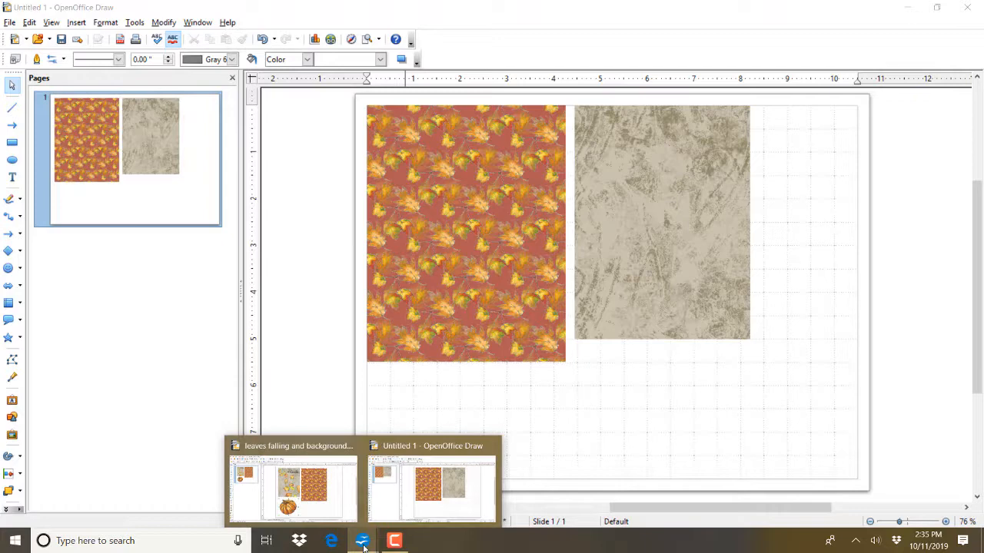
{"action": "left_click", "coordinate": [291, 491]}
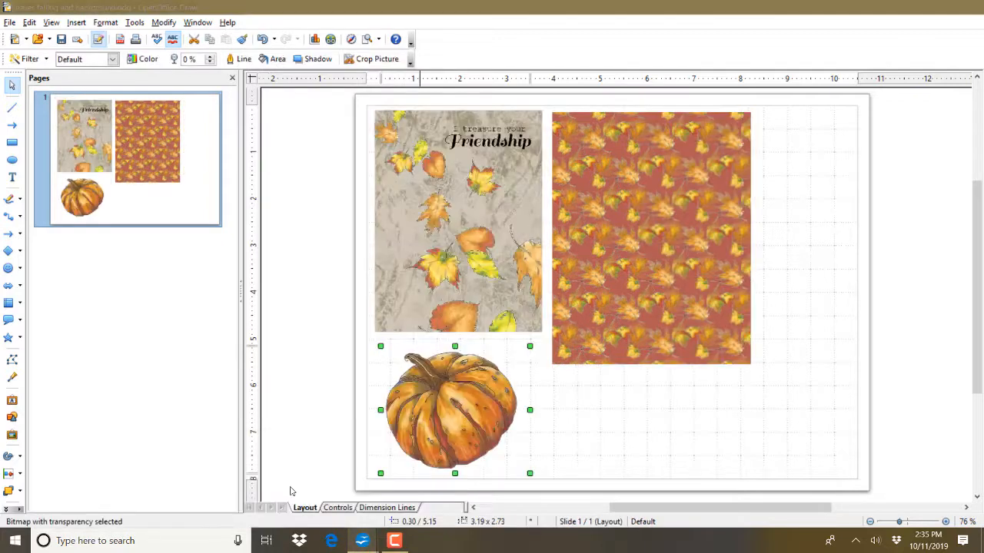
{"action": "left_click", "coordinate": [465, 199]}
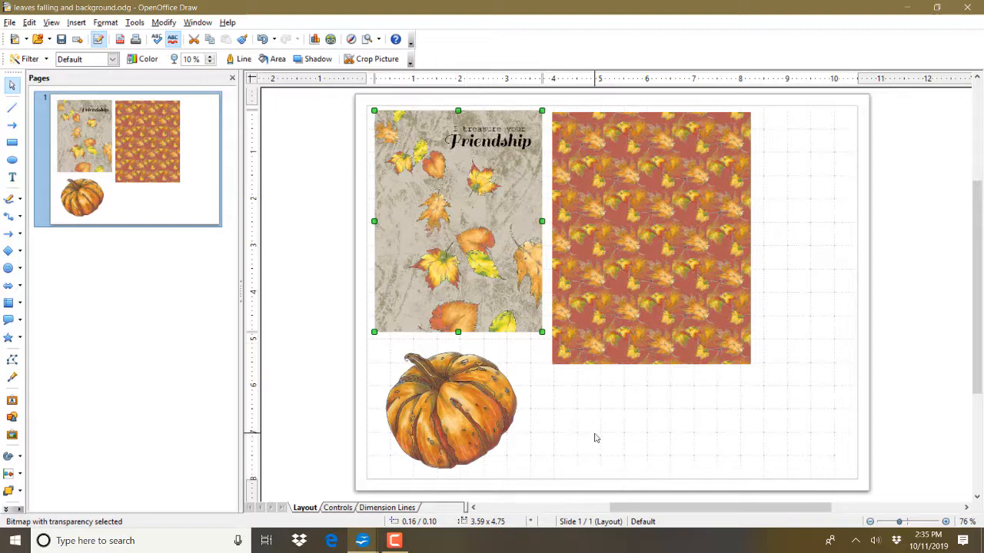
{"action": "left_click", "coordinate": [654, 308]}
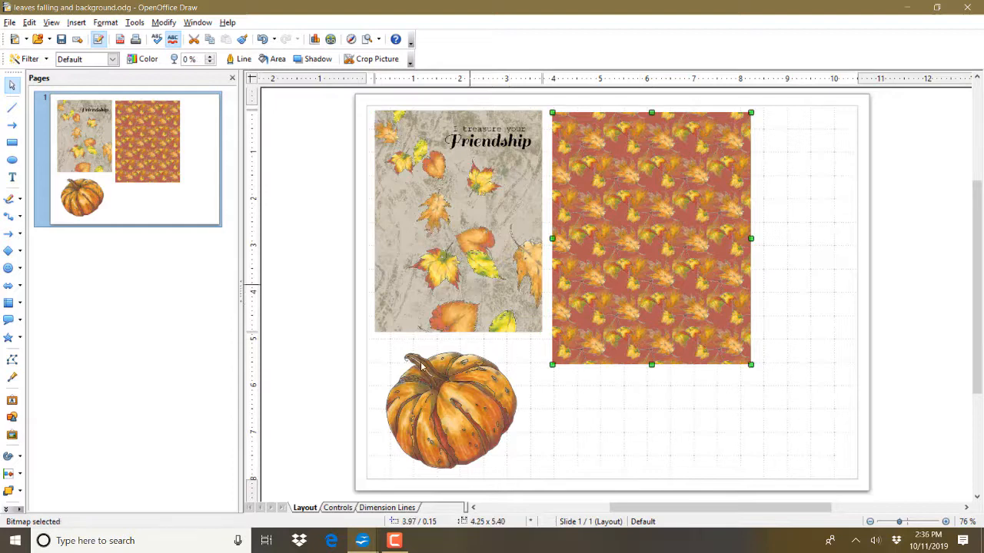
{"action": "mouse_move", "coordinate": [362, 540]}
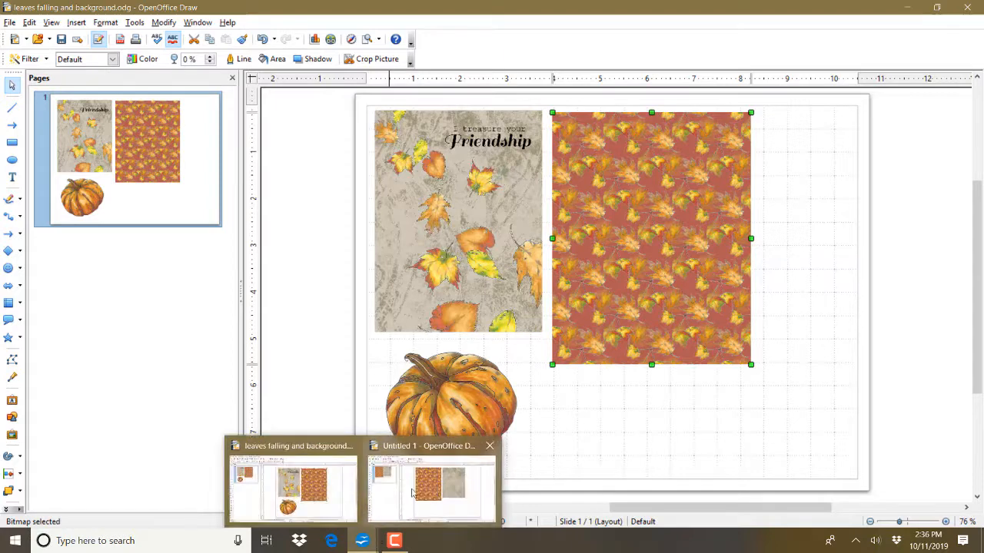
{"action": "left_click", "coordinate": [412, 494]}
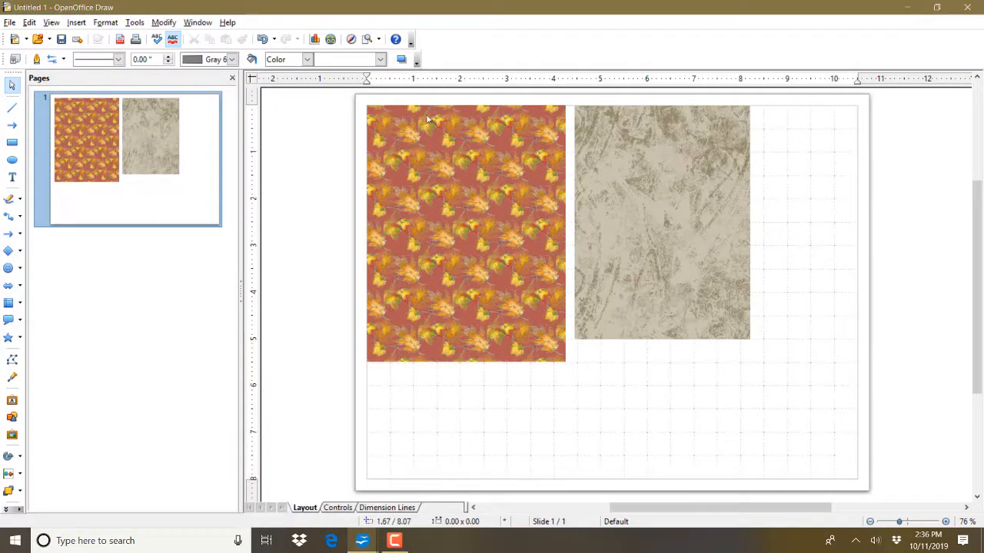
Set the beige paper's size to 3.50 inches wide by 4.75 inches high and deselect it
{"action": "left_click", "coordinate": [684, 173]}
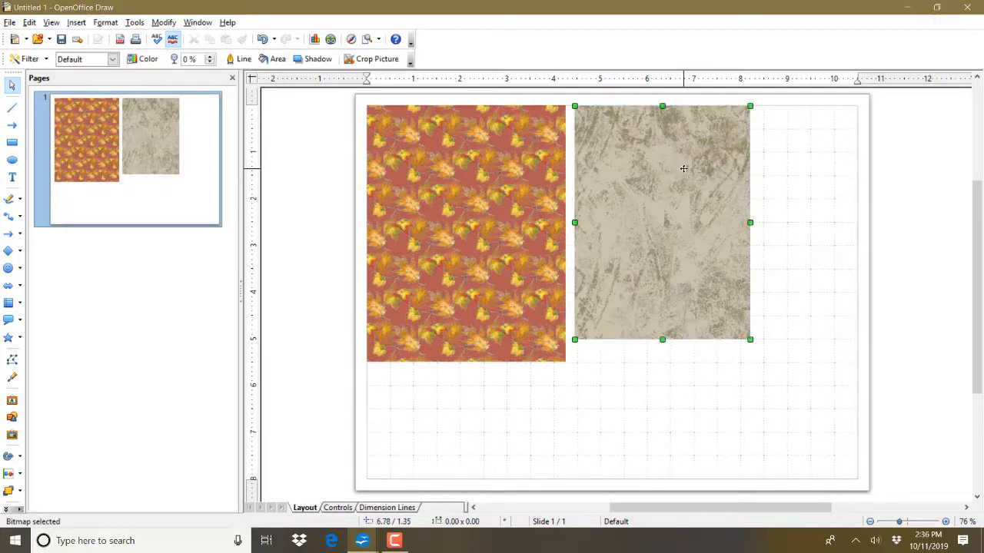
{"action": "left_click", "coordinate": [105, 22]}
{"action": "left_click", "coordinate": [146, 138]}
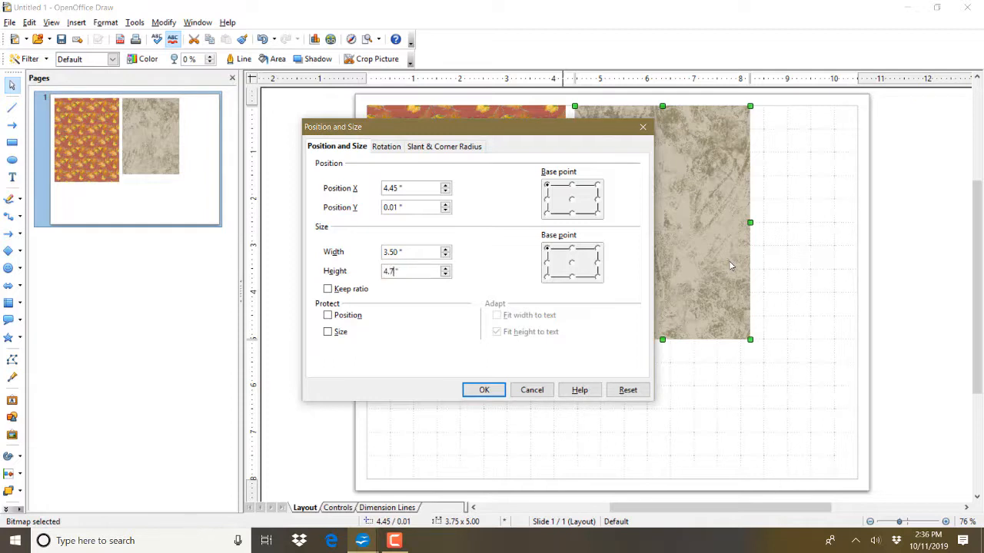
{"action": "left_click", "coordinate": [482, 392]}
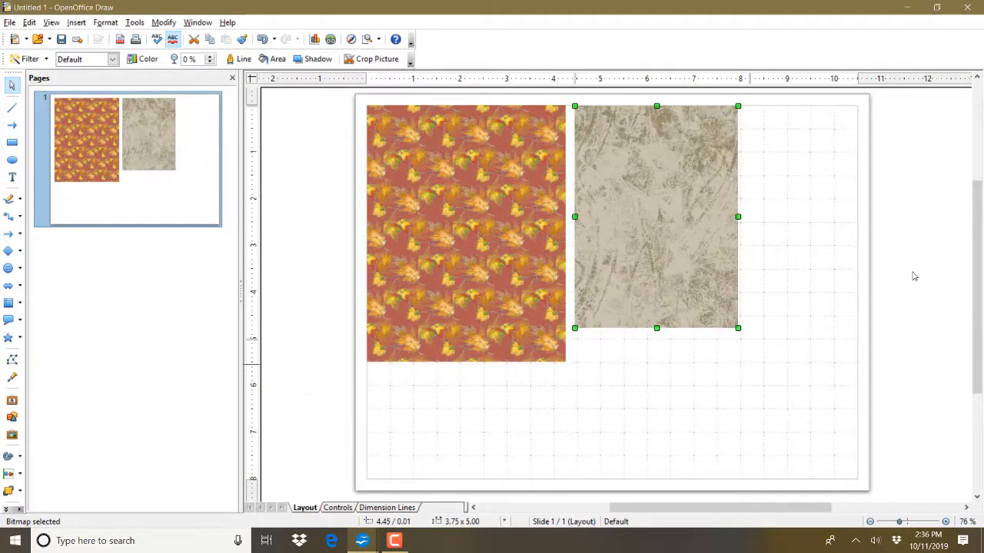
{"action": "left_click", "coordinate": [663, 191]}
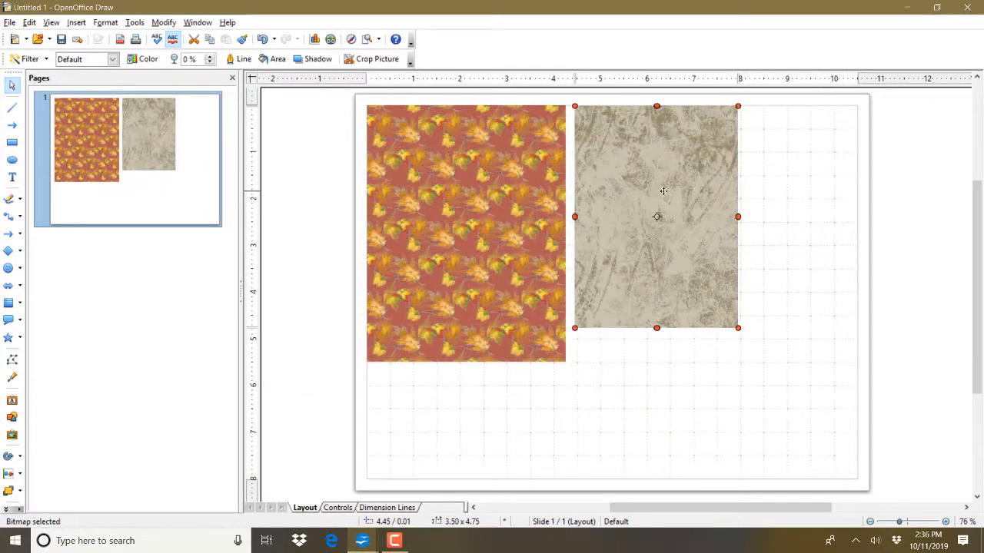
{"action": "left_click", "coordinate": [806, 461]}
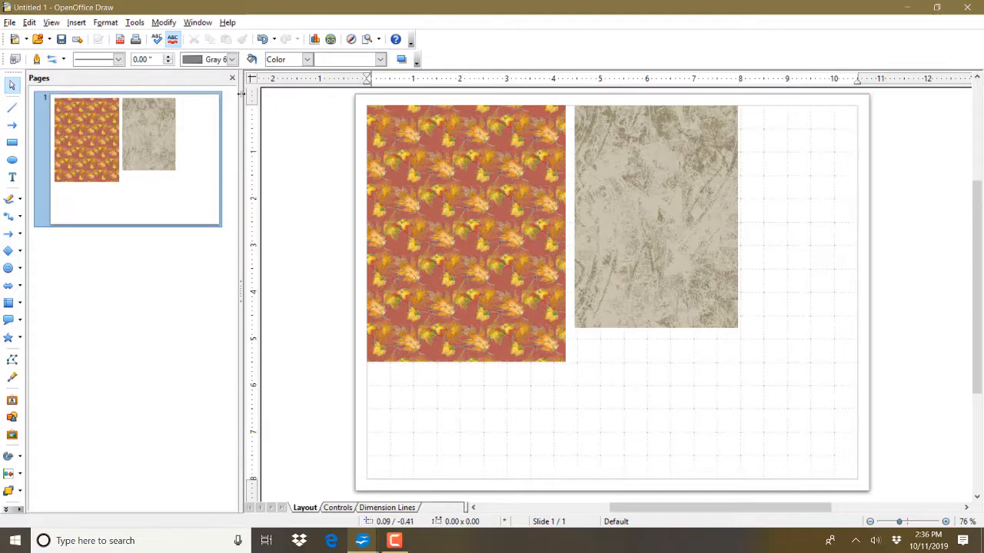
Insert the second colored aspen leaf picture, "aspen COL", from the Autumns Gifts folder in All STAMPS
{"action": "left_click", "coordinate": [76, 22]}
{"action": "mouse_move", "coordinate": [108, 170]}
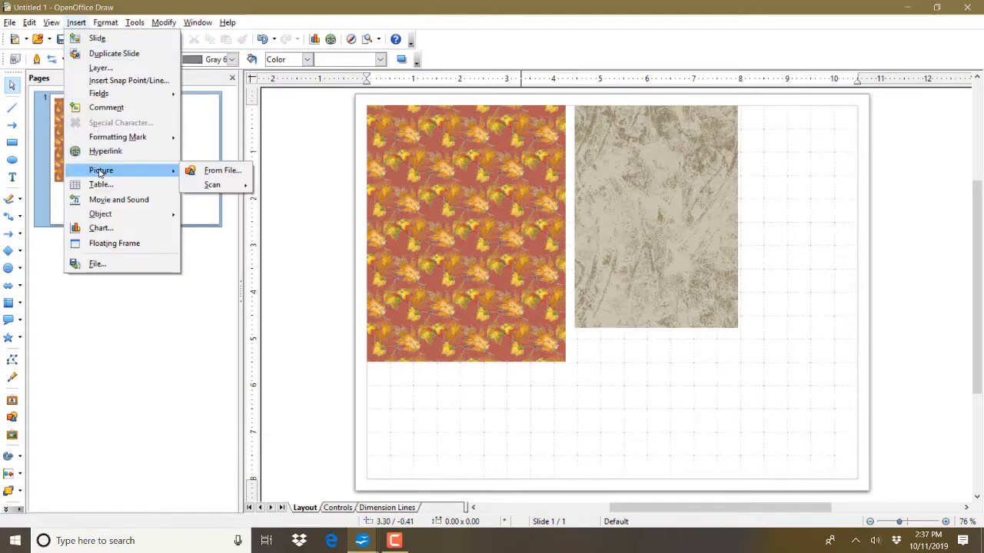
{"action": "left_click", "coordinate": [216, 170]}
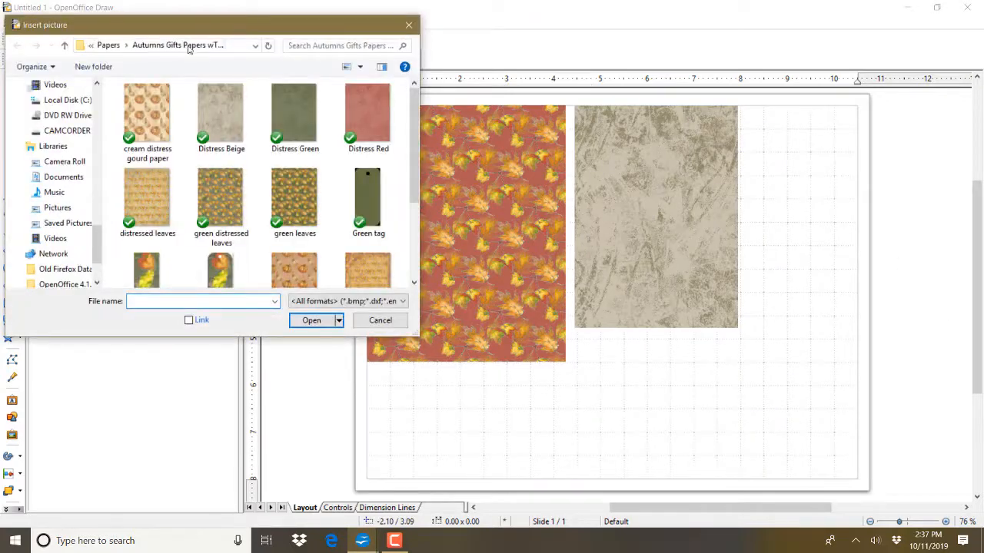
{"action": "left_click", "coordinate": [66, 46]}
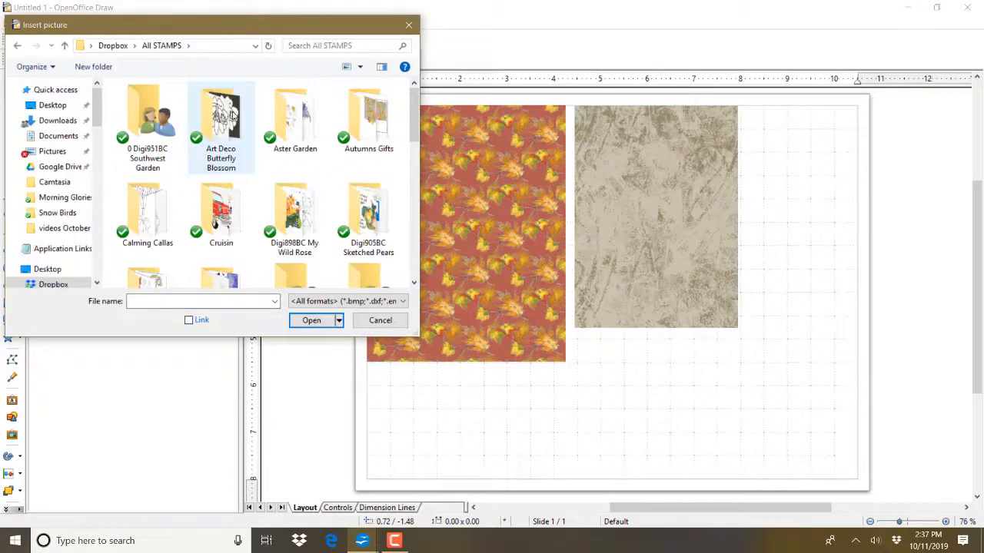
{"action": "double_click", "coordinate": [366, 117]}
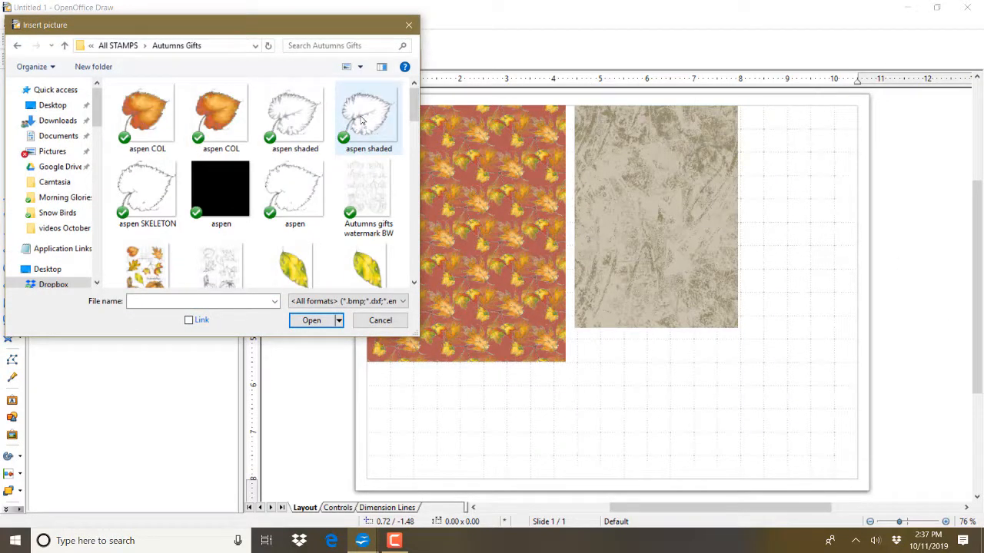
{"action": "double_click", "coordinate": [216, 119]}
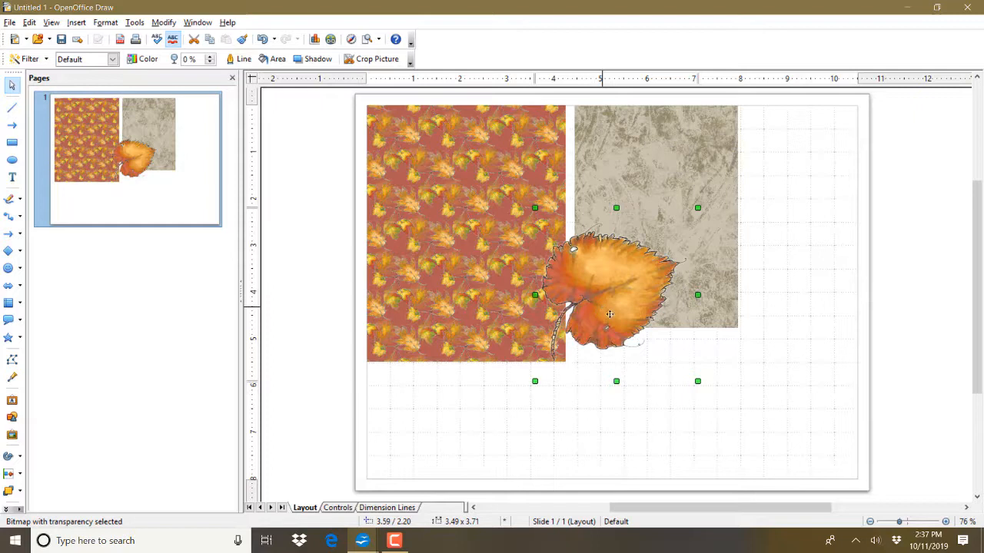
Shrink the aspen leaf to about 1.32 by 1.40 inches and place it on the upper part of the beige paper, shifted slightly down and right
{"action": "left_click_drag", "start_coordinate": [696, 381], "coordinate": [596, 274]}
{"action": "left_click_drag", "start_coordinate": [570, 240], "coordinate": [612, 138]}
{"action": "left_click", "coordinate": [683, 208]}
{"action": "left_click_drag", "start_coordinate": [683, 208], "coordinate": [705, 235]}
{"action": "left_click_drag", "start_coordinate": [598, 123], "coordinate": [652, 177]}
Rotate the aspen leaf clockwise so its stem points left, and reduce it to about 1.34 by 1.31 inches near the beige paper's upper middle
{"action": "left_click", "coordinate": [654, 178]}
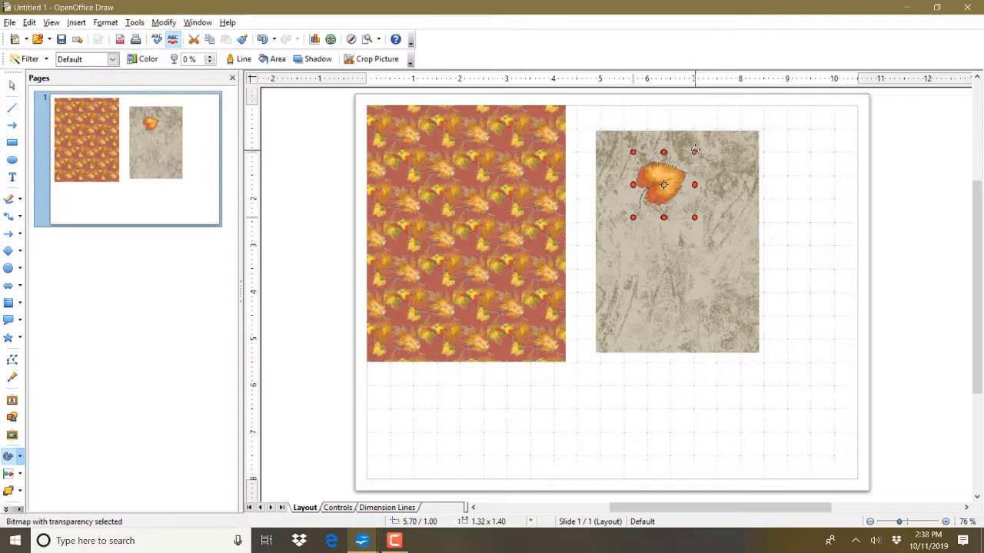
{"action": "left_click_drag", "start_coordinate": [695, 150], "coordinate": [689, 186]}
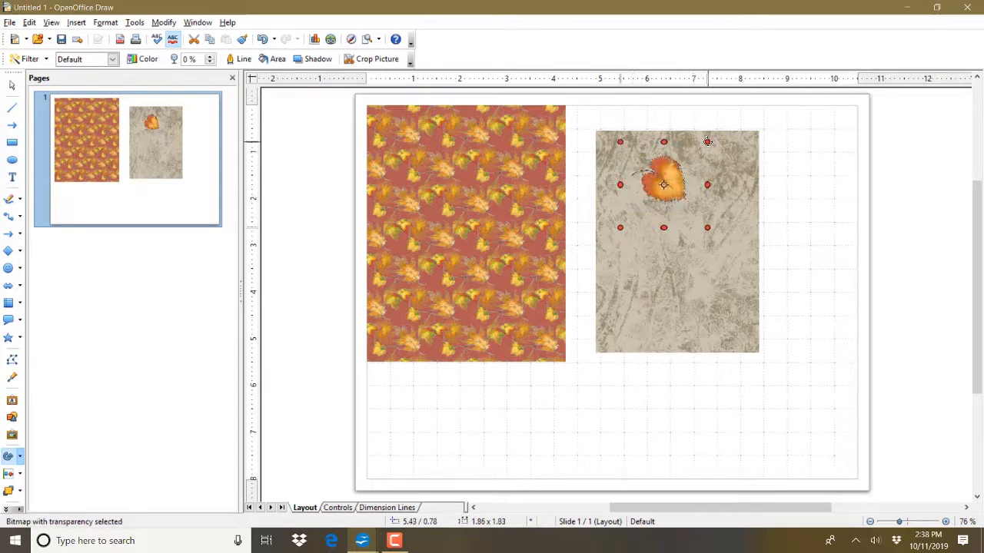
{"action": "left_click", "coordinate": [703, 157]}
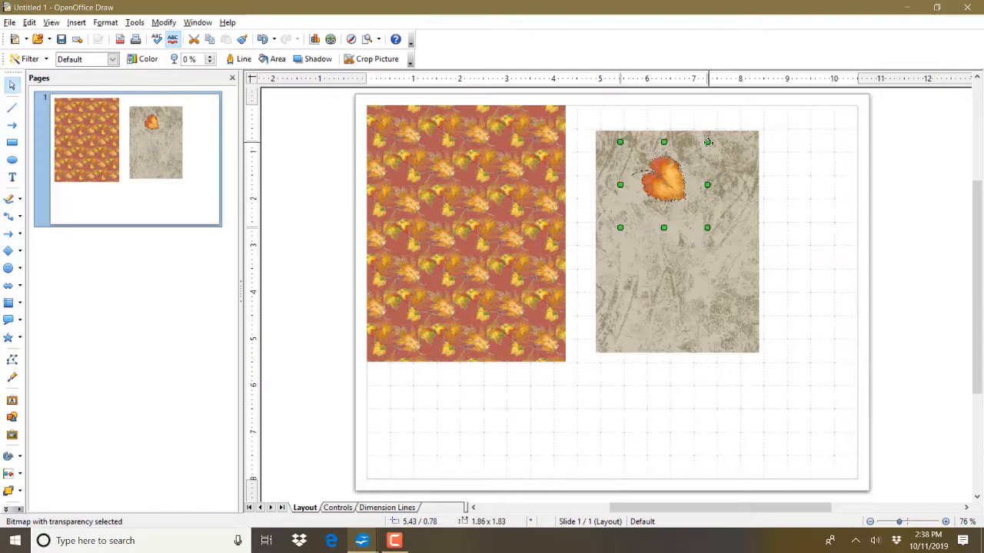
{"action": "left_click_drag", "start_coordinate": [706, 142], "coordinate": [687, 164]}
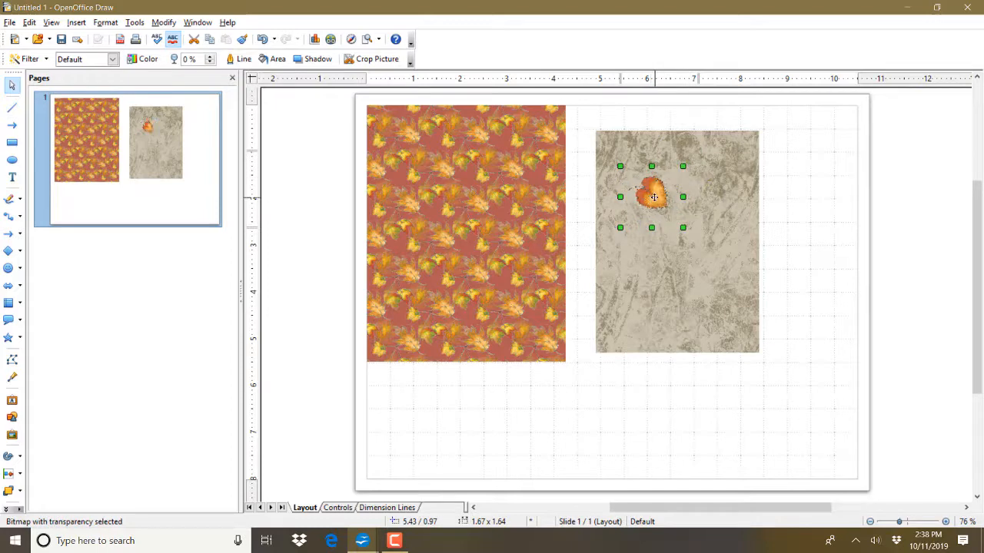
{"action": "left_click_drag", "start_coordinate": [652, 199], "coordinate": [673, 203]}
Shift the beige paper slightly to the left behind the aspen leaf and deselect it
{"action": "left_click", "coordinate": [607, 187]}
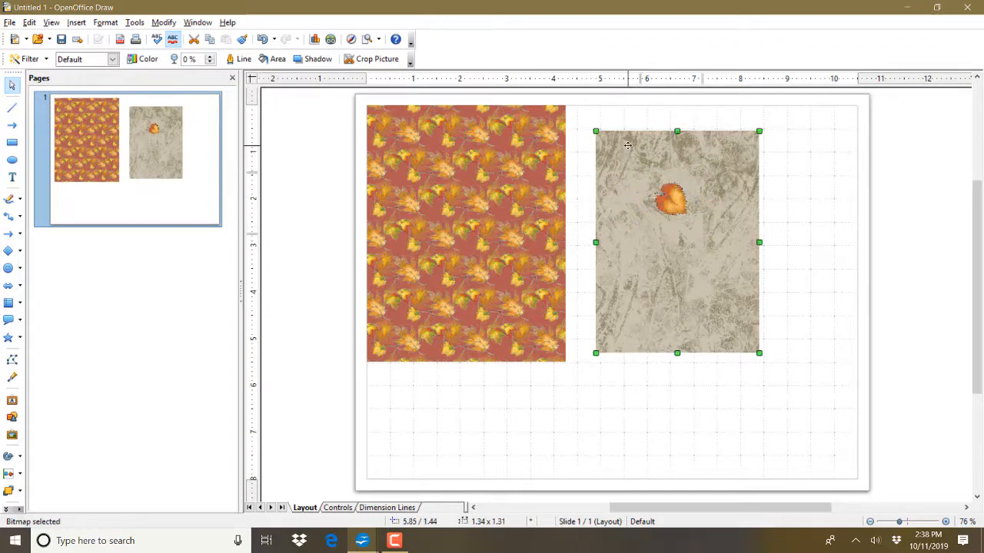
{"action": "left_click", "coordinate": [674, 208]}
{"action": "left_click", "coordinate": [681, 196]}
{"action": "left_click", "coordinate": [682, 196]}
{"action": "left_click", "coordinate": [682, 195]}
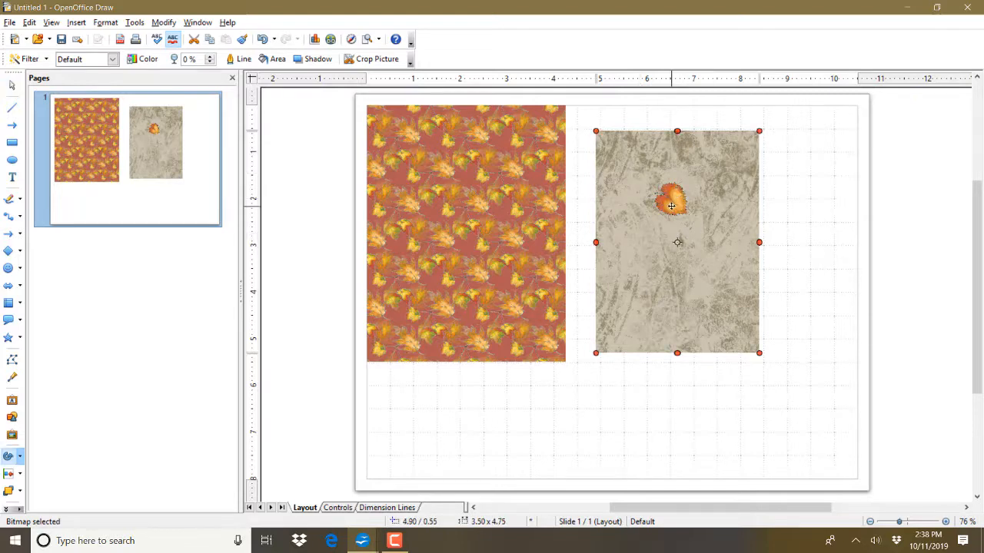
{"action": "left_click", "coordinate": [722, 200]}
{"action": "left_click_drag", "start_coordinate": [721, 200], "coordinate": [678, 204]}
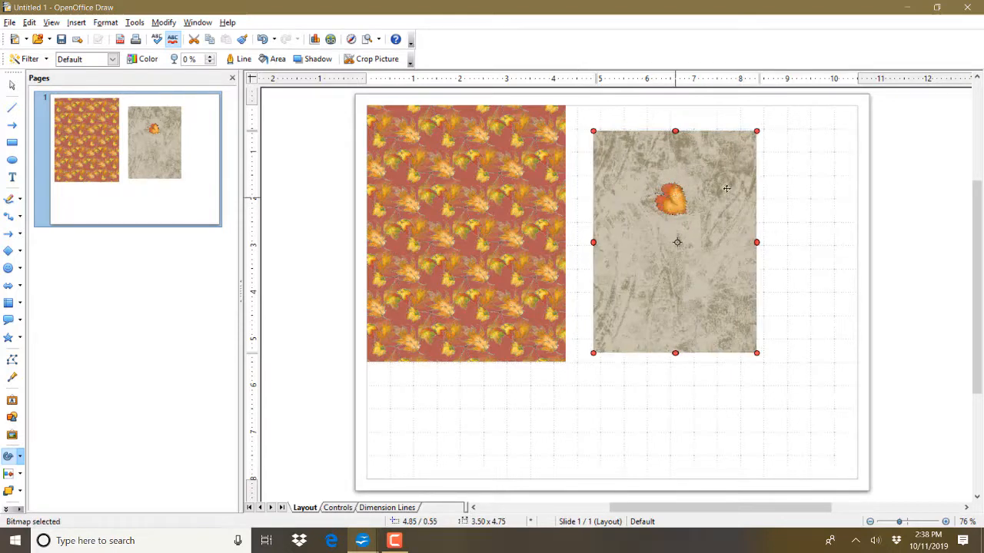
{"action": "left_click", "coordinate": [830, 177]}
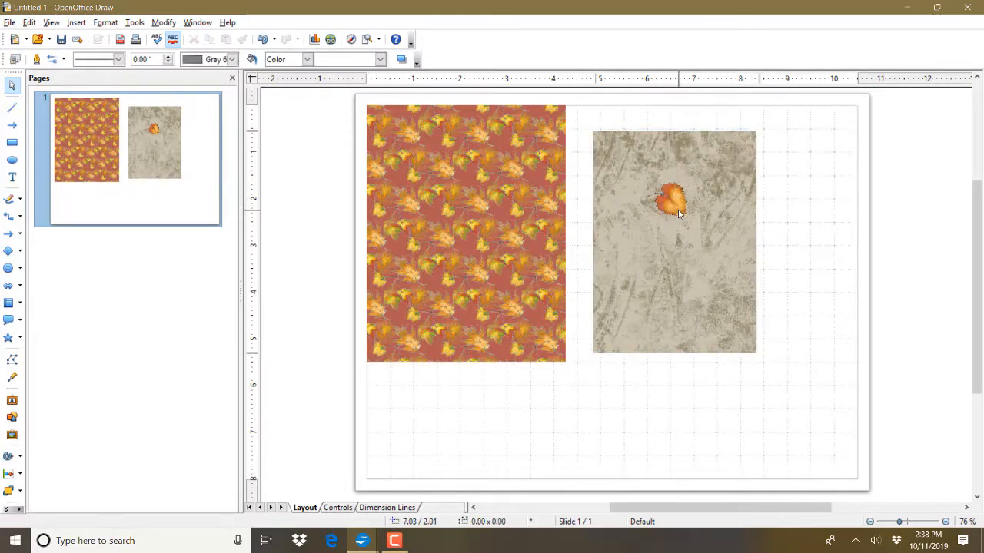
Duplicate the aspen leaf twice, placing one copy lower right on the beige paper and the other at its bottom edge
{"action": "left_click", "coordinate": [660, 197]}
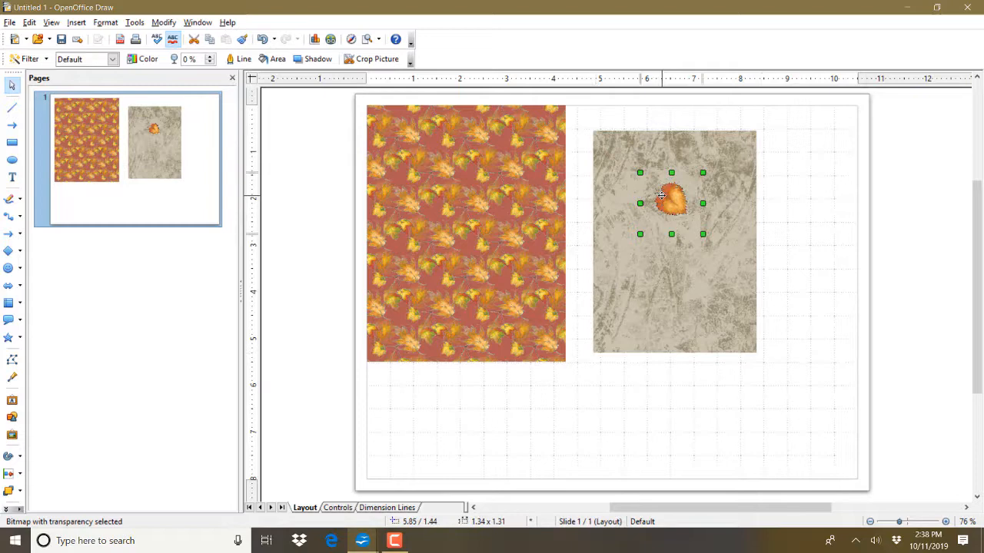
{"action": "key", "text": "ctrl+c"}
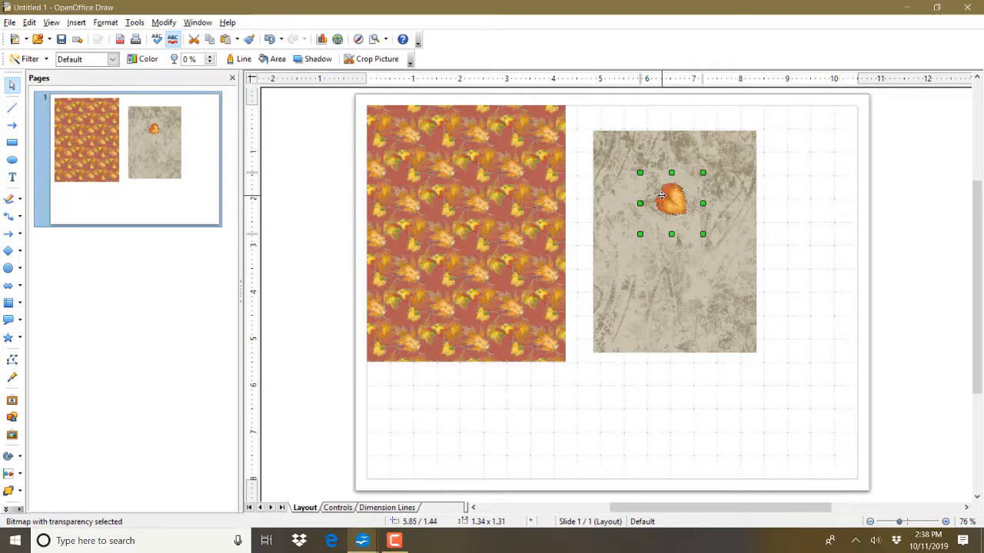
{"action": "left_click_drag", "start_coordinate": [680, 198], "coordinate": [714, 268]}
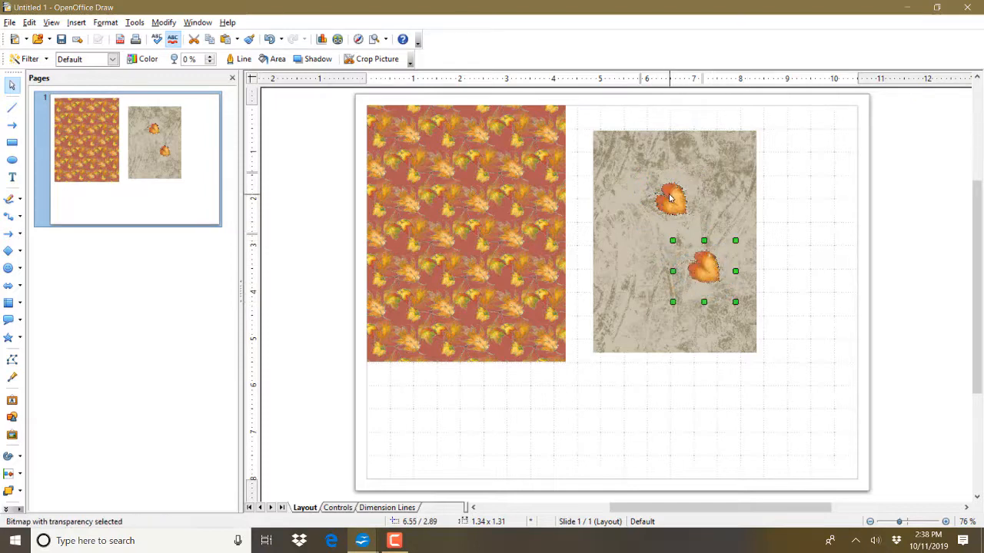
{"action": "left_click_drag", "start_coordinate": [668, 198], "coordinate": [696, 321]}
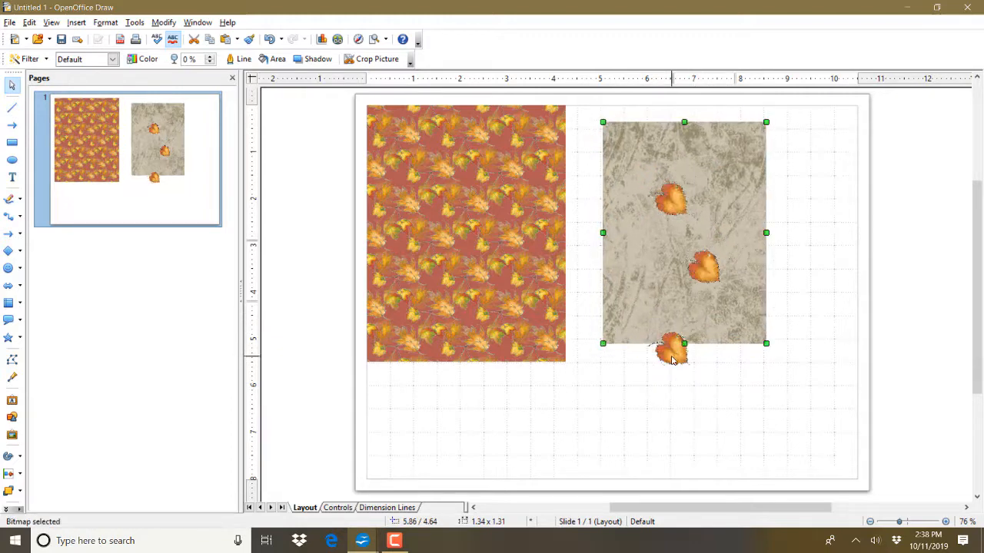
Select only the leaf at the beige paper's bottom edge and enlarge it so it is bigger than the other two
{"action": "left_click", "coordinate": [675, 349]}
{"action": "left_click", "coordinate": [706, 324], "text": "shift"}
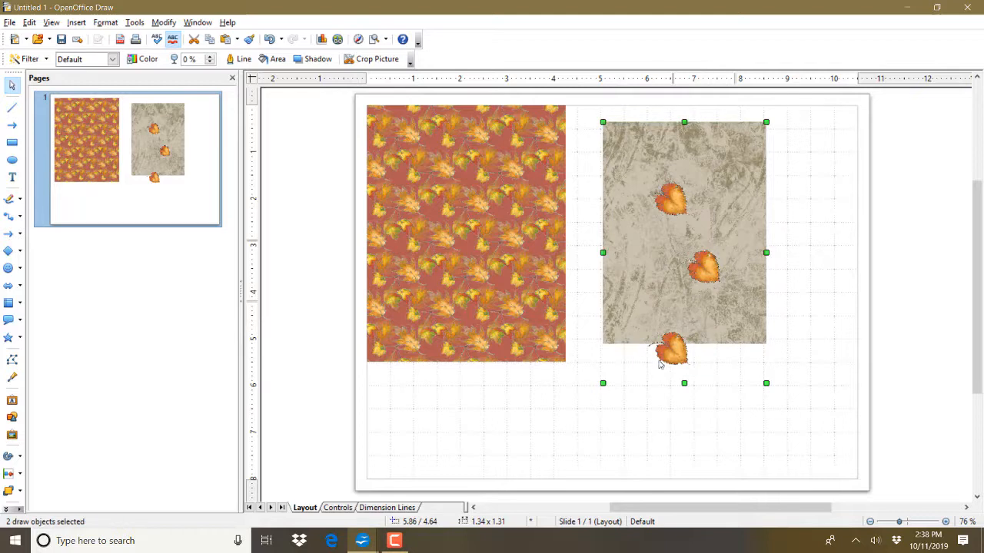
{"action": "left_click", "coordinate": [660, 362]}
{"action": "left_click", "coordinate": [671, 356]}
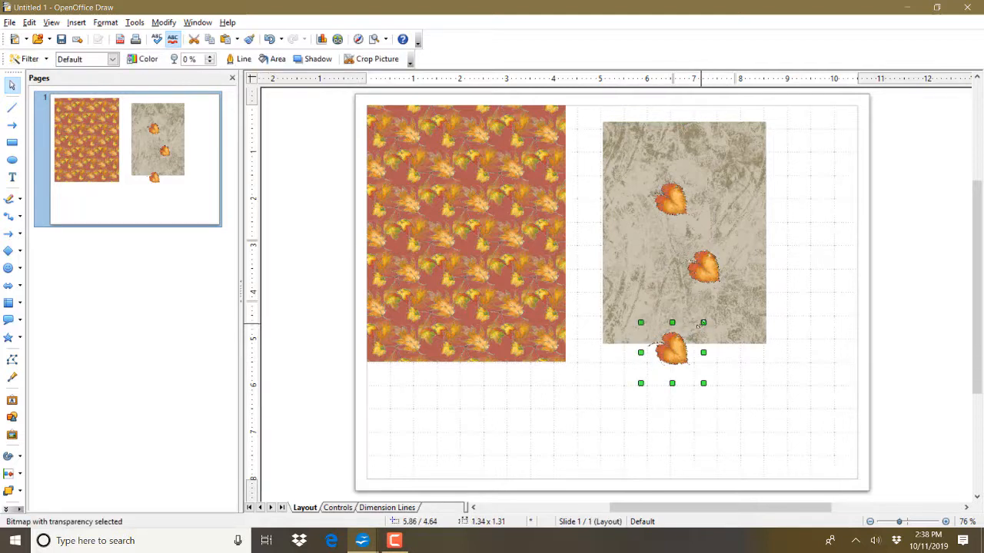
{"action": "left_click_drag", "start_coordinate": [703, 323], "coordinate": [726, 299]}
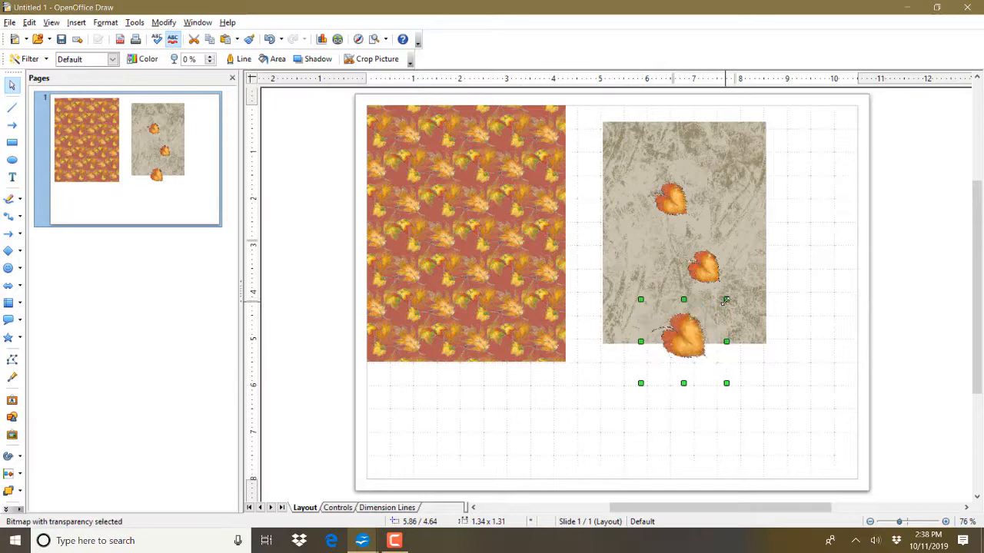
Flip the middle leaf vertically and place it, slightly enlarged, closer to the beige paper's right edge
{"action": "left_click", "coordinate": [707, 267]}
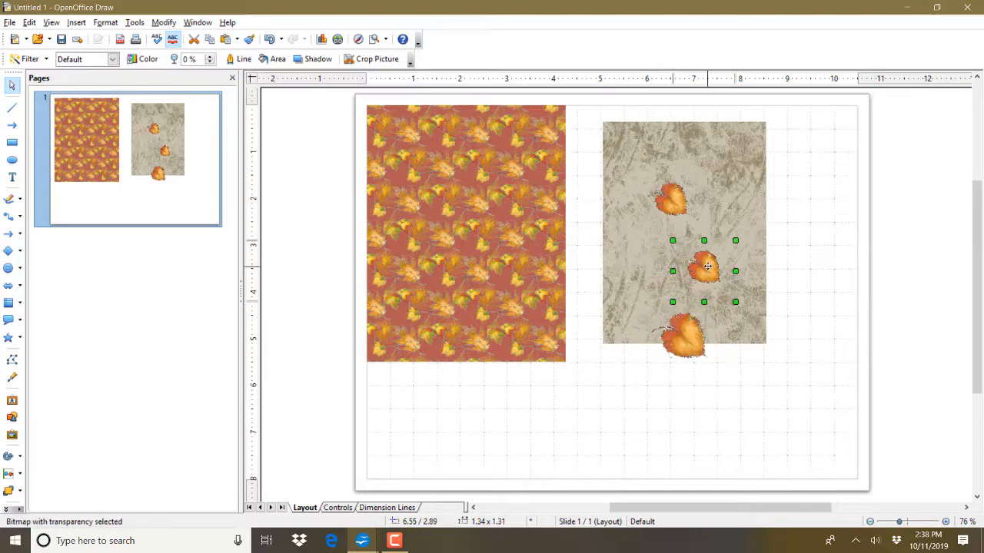
{"action": "right_click", "coordinate": [707, 267]}
{"action": "mouse_move", "coordinate": [734, 167]}
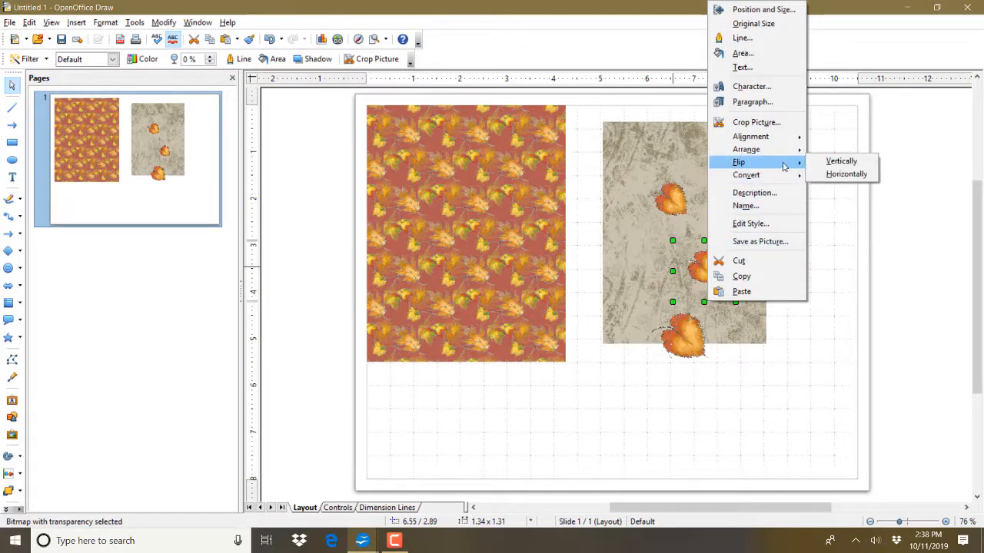
{"action": "left_click", "coordinate": [841, 160]}
{"action": "left_click_drag", "start_coordinate": [707, 274], "coordinate": [721, 255]}
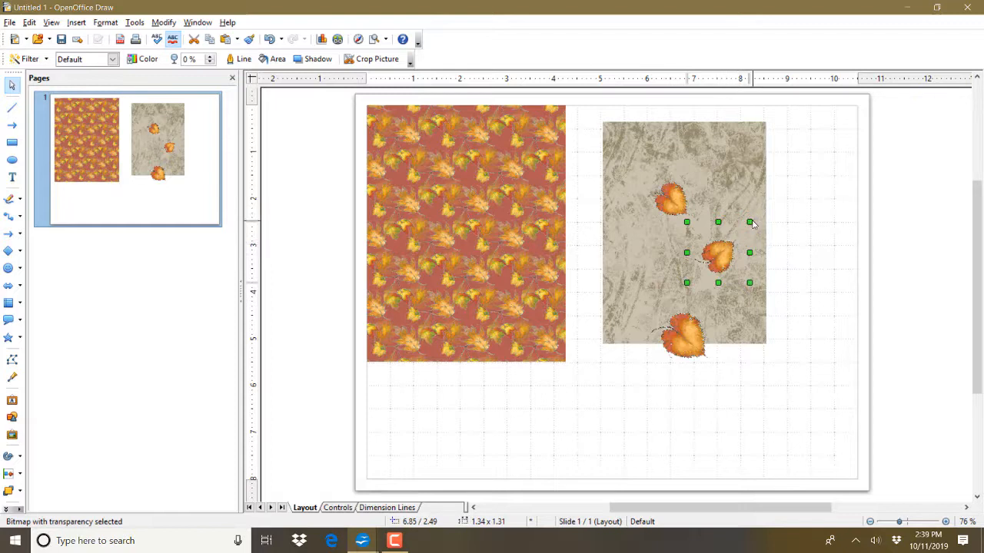
{"action": "left_click_drag", "start_coordinate": [750, 222], "coordinate": [762, 209]}
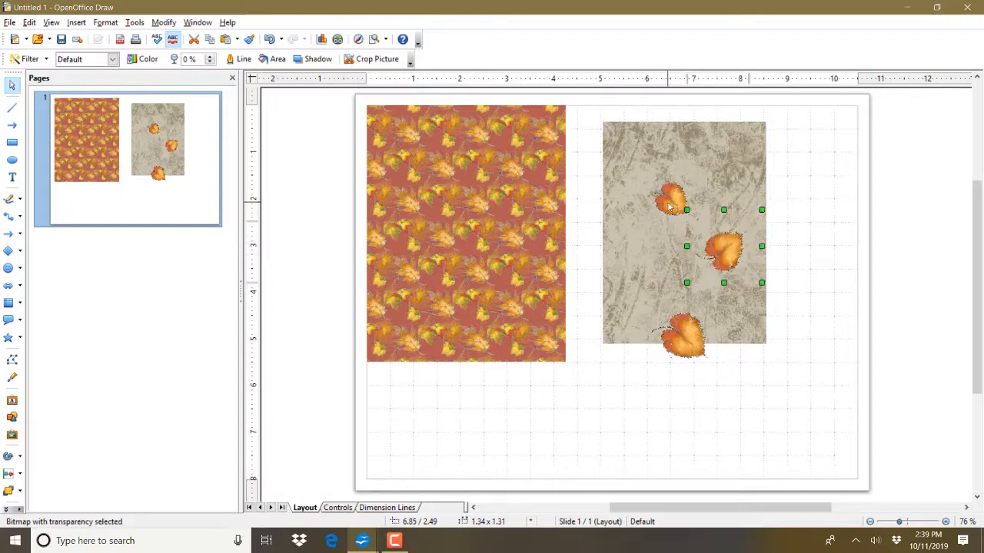
Move the upper aspen leaf slightly higher and farther left on the beige paper, shrink it a little, and deselect it
{"action": "left_click_drag", "start_coordinate": [668, 206], "coordinate": [660, 196]}
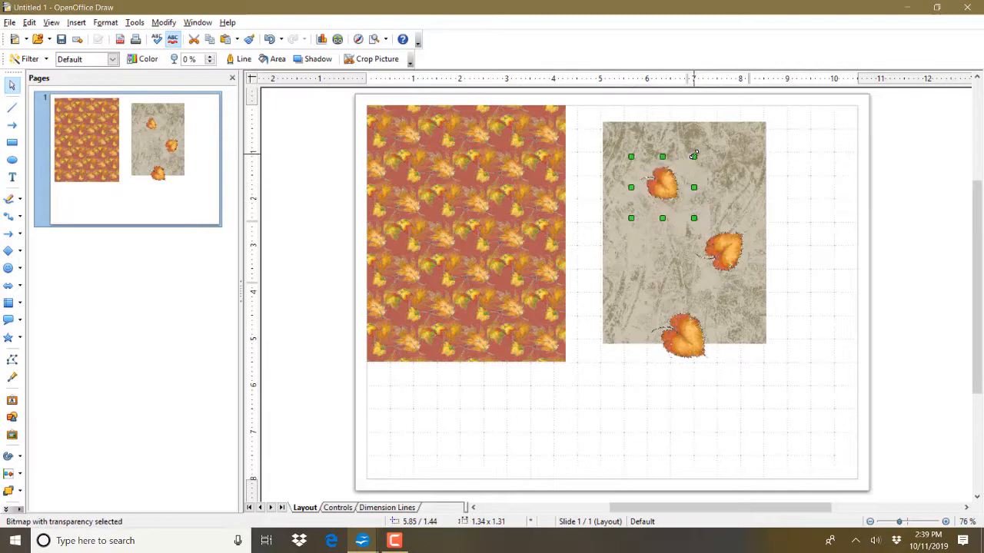
{"action": "left_click_drag", "start_coordinate": [694, 156], "coordinate": [690, 162]}
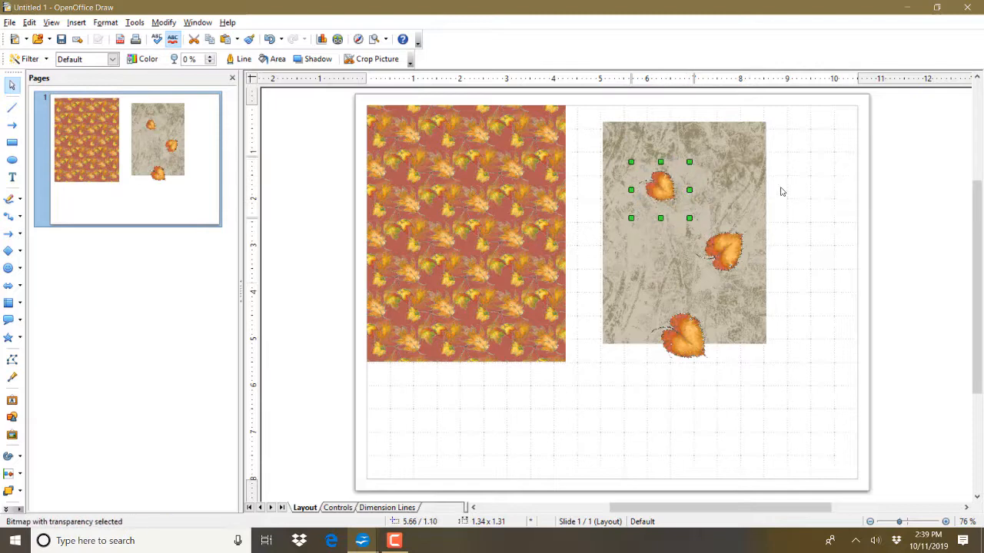
{"action": "left_click", "coordinate": [792, 249]}
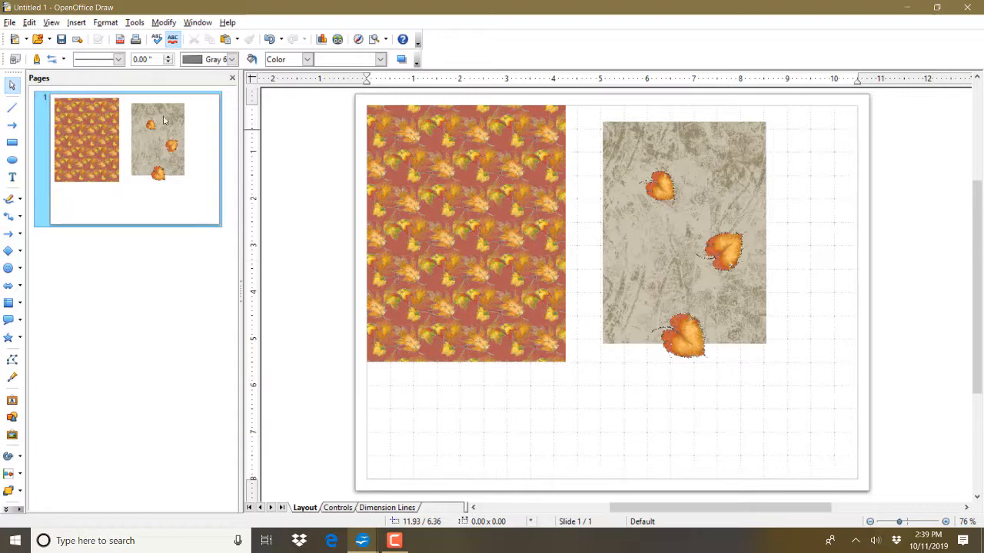
Insert the "Oak leaf 1 COL" picture from the Autumns Gifts folder
{"action": "left_click", "coordinate": [77, 23]}
{"action": "mouse_move", "coordinate": [112, 169]}
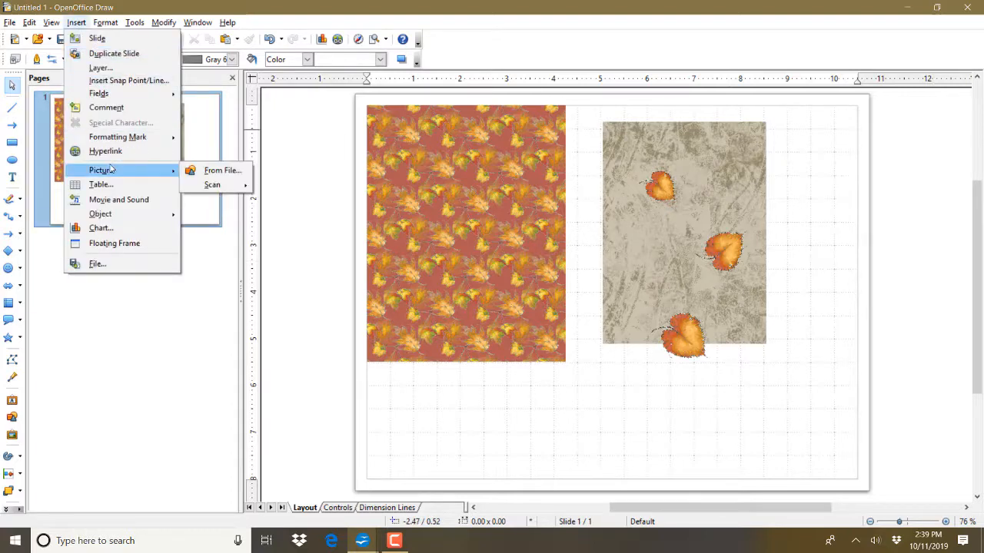
{"action": "left_click", "coordinate": [222, 170]}
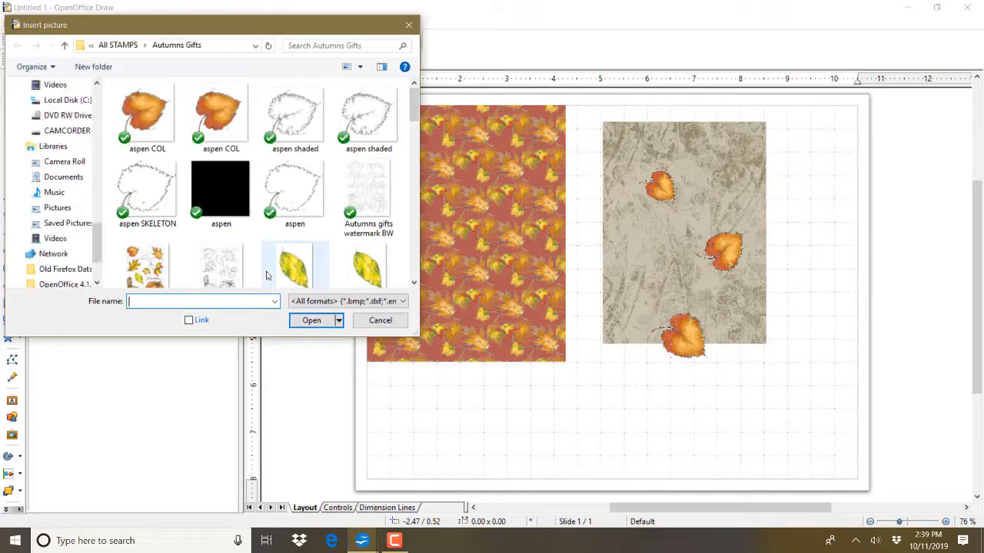
{"action": "scroll", "coordinate": [406, 173], "scroll_direction": "down", "scroll_amount": 8}
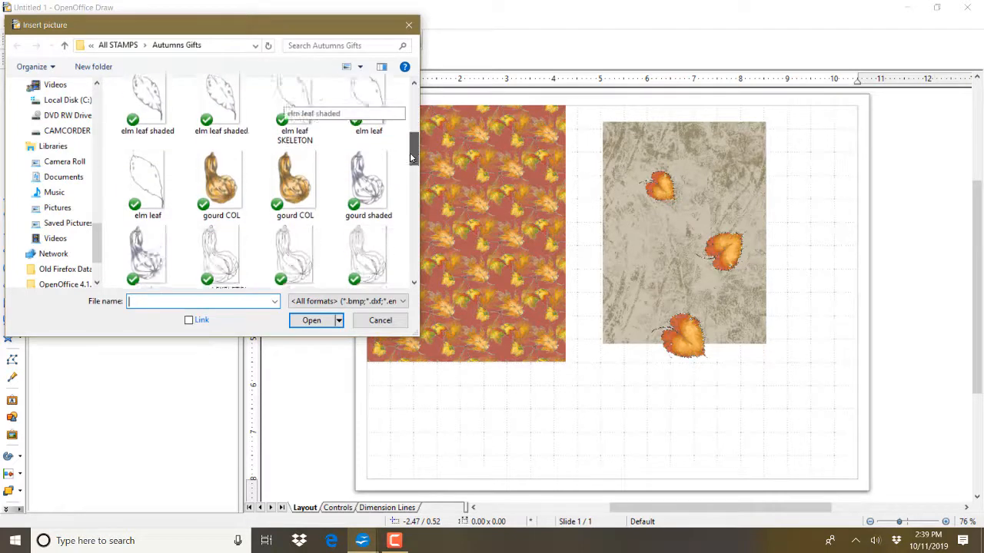
{"action": "scroll", "coordinate": [406, 180], "scroll_direction": "down", "scroll_amount": 5}
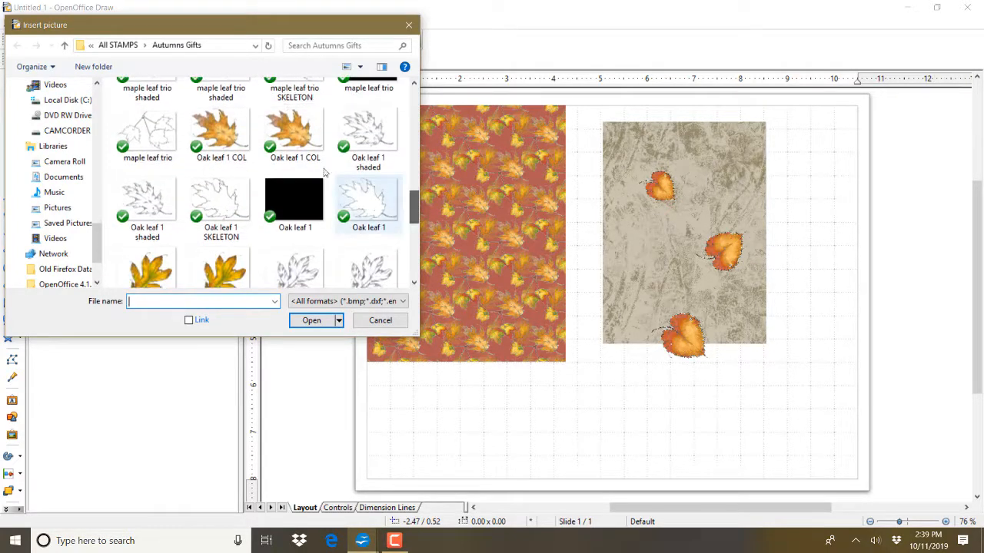
{"action": "left_click", "coordinate": [284, 141]}
{"action": "double_click", "coordinate": [284, 141]}
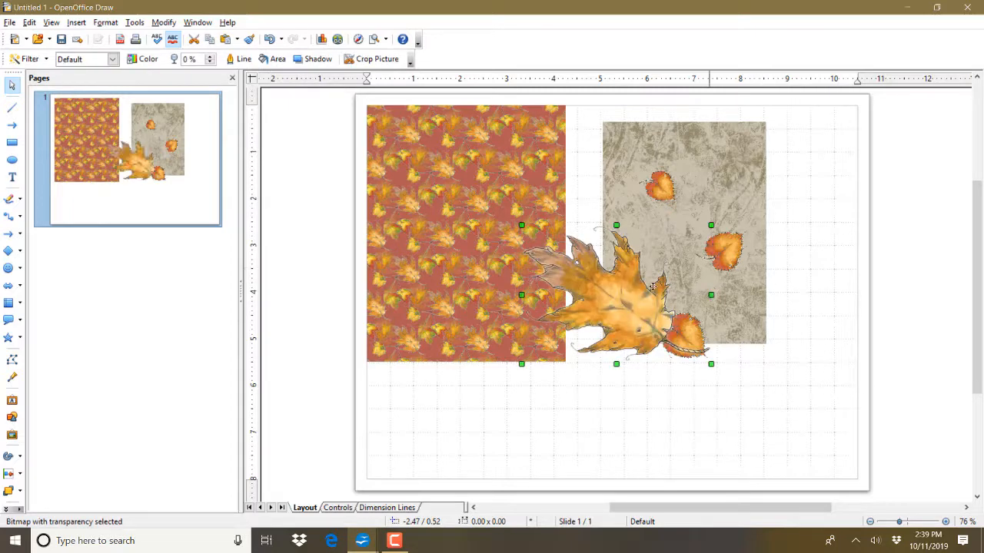
Move the oak leaf to the beige paper's upper-left corner and shrink it to about 1.18 × 0.86 inches
{"action": "left_click", "coordinate": [624, 299]}
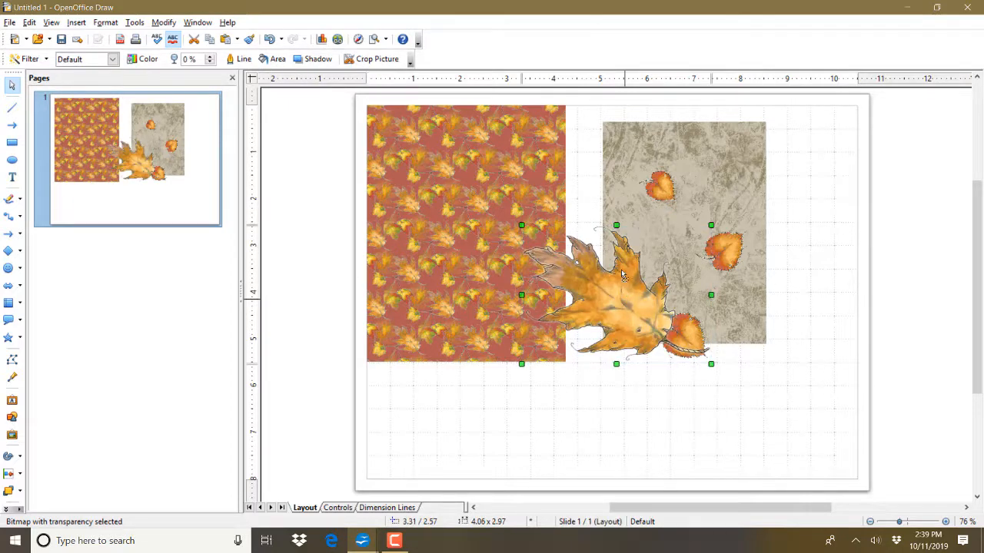
{"action": "left_click_drag", "start_coordinate": [639, 256], "coordinate": [654, 212]}
{"action": "left_click_drag", "start_coordinate": [633, 267], "coordinate": [639, 126]}
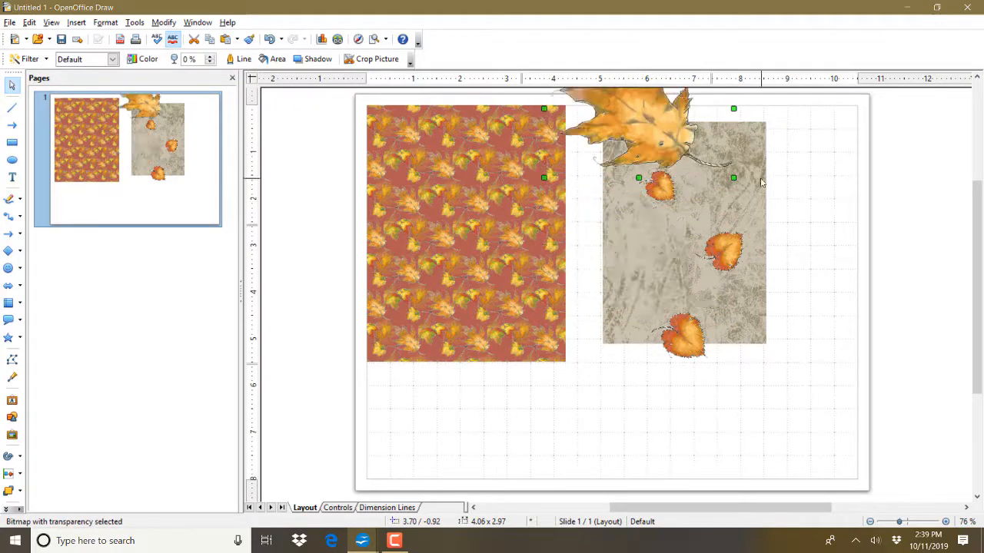
{"action": "left_click_drag", "start_coordinate": [733, 178], "coordinate": [667, 152]}
{"action": "left_click", "coordinate": [639, 135]}
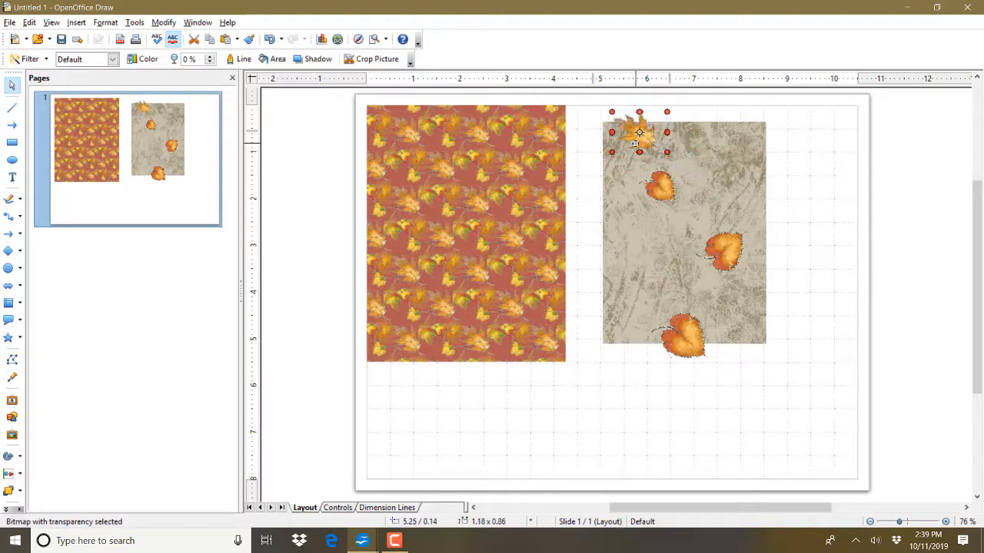
{"action": "left_click", "coordinate": [639, 134]}
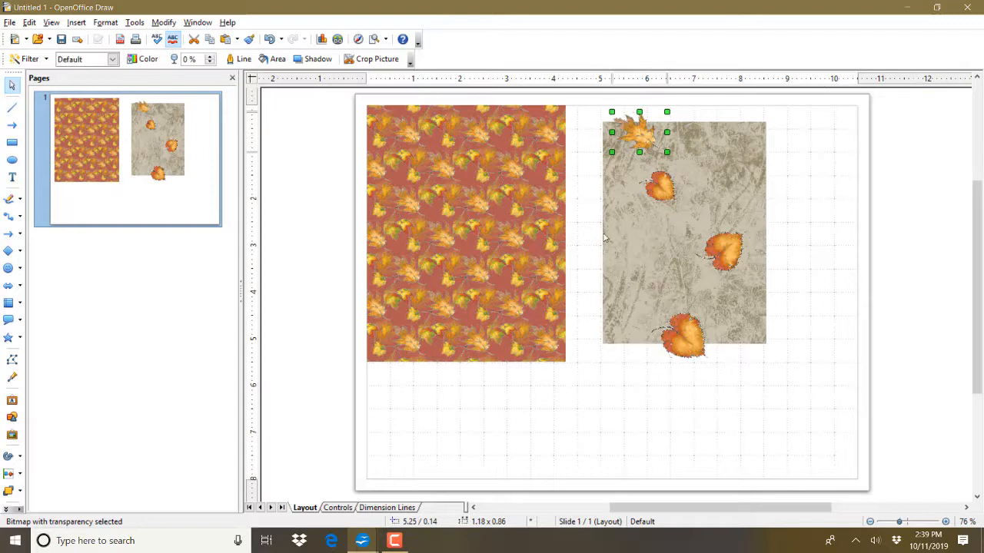
Duplicate the oak leaf onto the beige paper's lower right edge and flip the copy both horizontally and vertically
{"action": "left_click_drag", "start_coordinate": [649, 137], "coordinate": [764, 310]}
{"action": "right_click", "coordinate": [764, 311]}
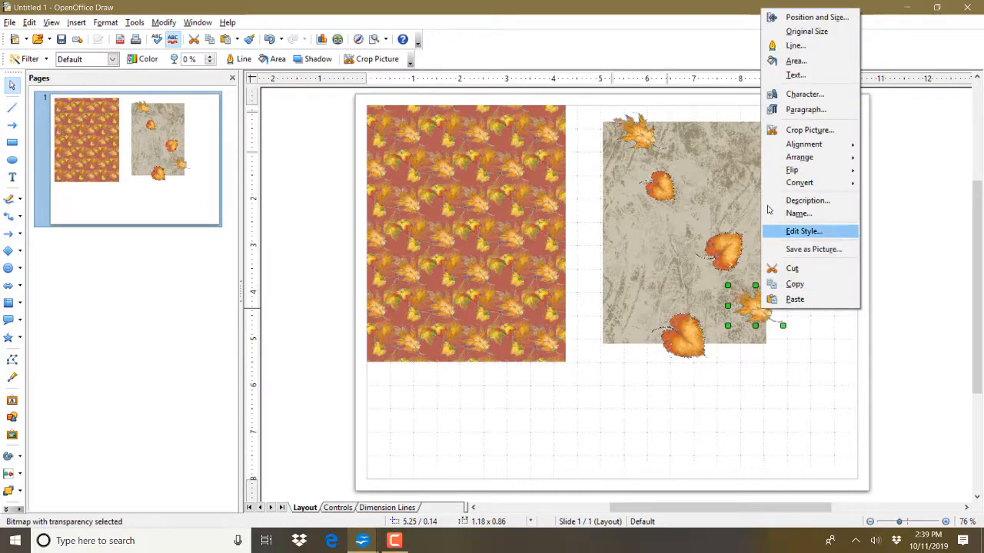
{"action": "mouse_move", "coordinate": [786, 171]}
{"action": "left_click", "coordinate": [895, 181]}
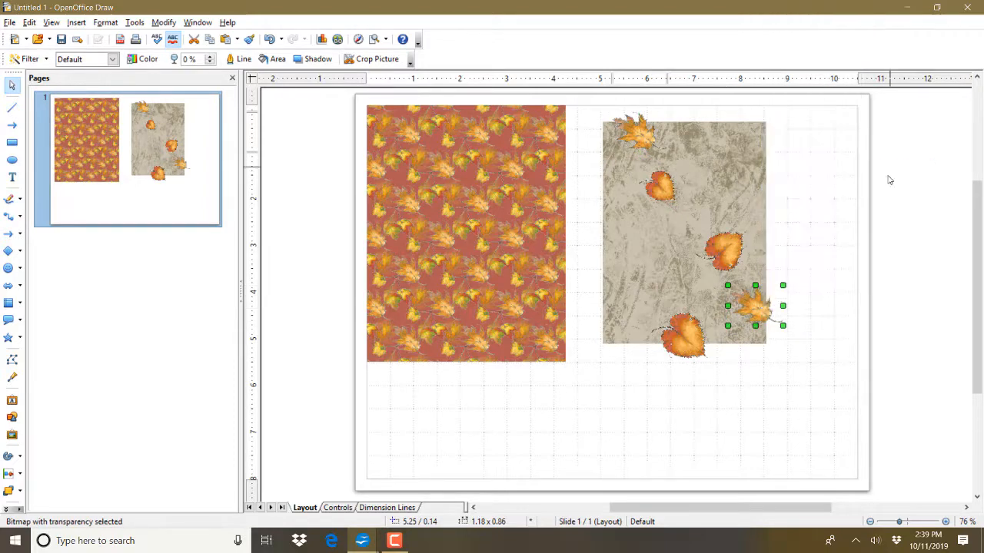
{"action": "right_click", "coordinate": [754, 304]}
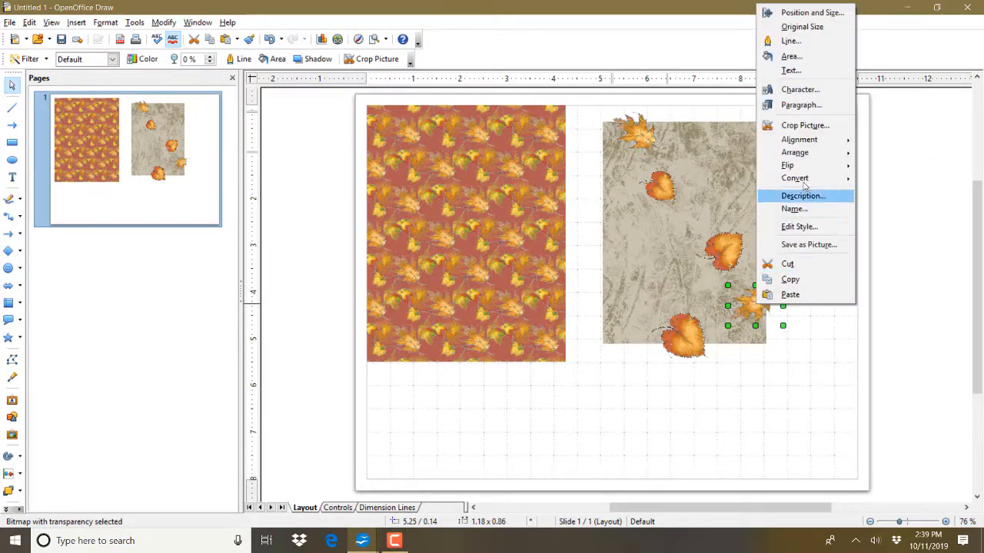
{"action": "mouse_move", "coordinate": [807, 165]}
{"action": "left_click", "coordinate": [910, 179]}
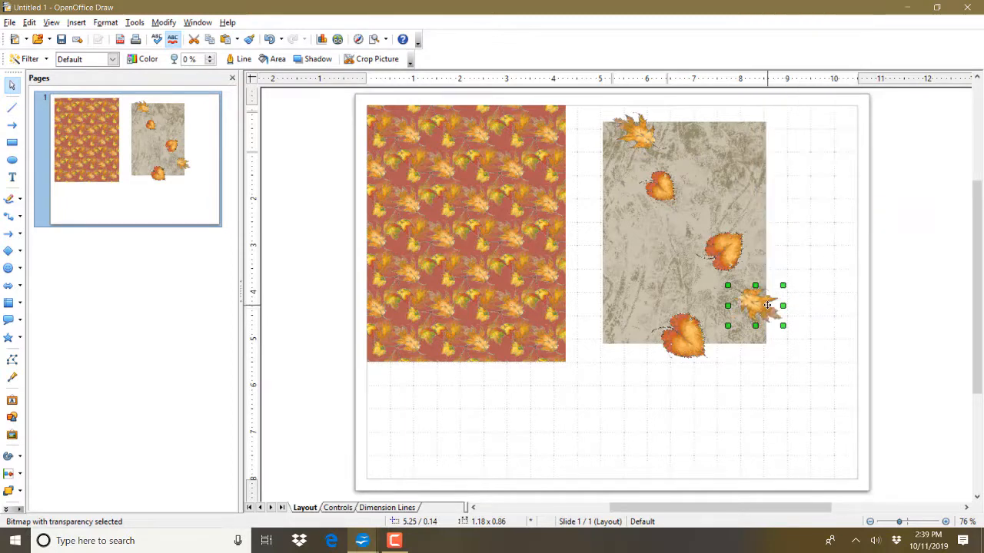
Enlarge the flipped oak leaf to about 2.05 × 1.50 inches and place it over the beige paper's lower-right corner
{"action": "left_click_drag", "start_coordinate": [782, 285], "coordinate": [804, 269]}
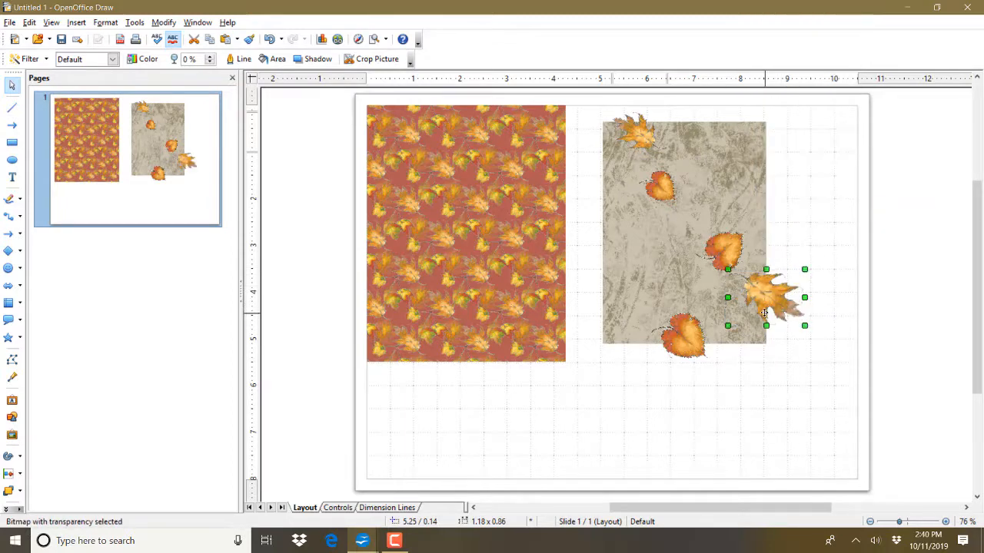
{"action": "left_click_drag", "start_coordinate": [768, 305], "coordinate": [756, 316]}
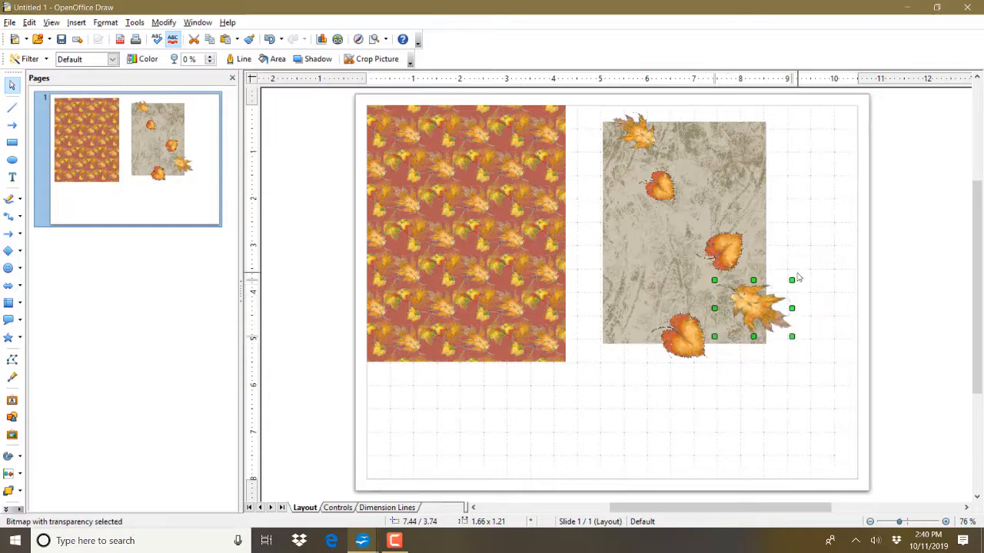
{"action": "left_click_drag", "start_coordinate": [797, 278], "coordinate": [815, 264]}
{"action": "mouse_move", "coordinate": [756, 304]}
{"action": "left_mouse_down"}
{"action": "mouse_move", "coordinate": [740, 313]}
{"action": "mouse_move", "coordinate": [757, 322]}
{"action": "left_mouse_up"}
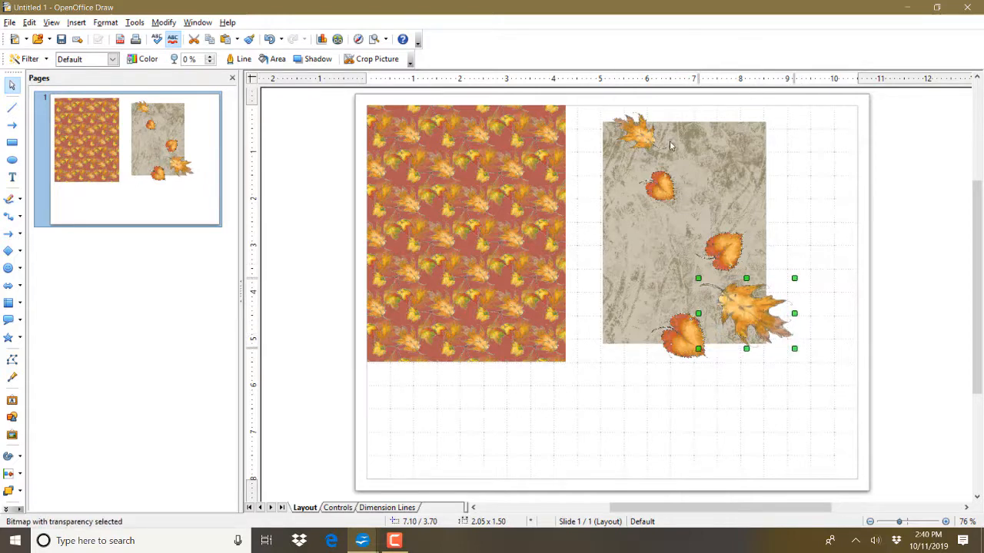
Duplicate the small oak leaf to below the upper aspen leaf and rotate the copy
{"action": "left_click_drag", "start_coordinate": [631, 138], "coordinate": [626, 264]}
{"action": "left_click", "coordinate": [659, 231]}
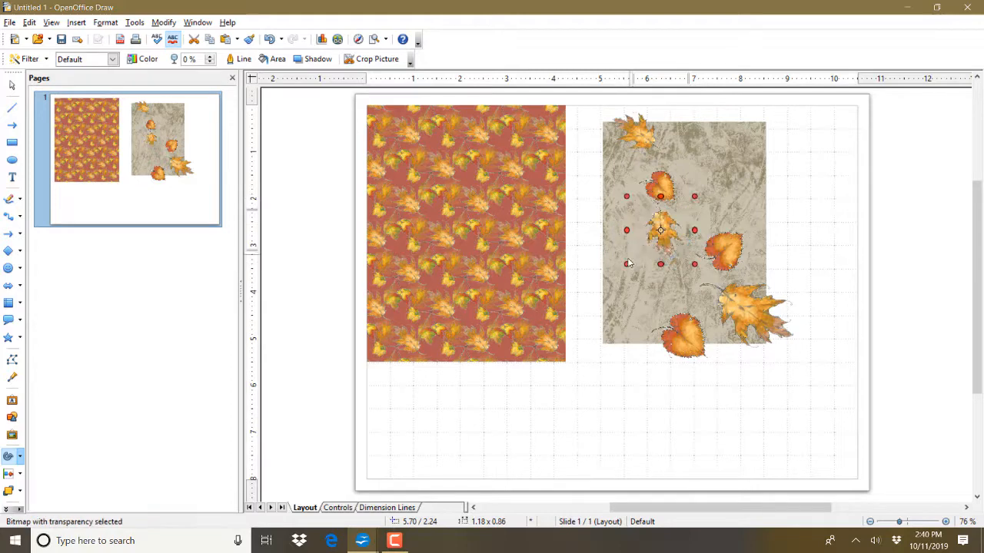
{"action": "left_click", "coordinate": [627, 263]}
{"action": "left_click_drag", "start_coordinate": [627, 264], "coordinate": [612, 278]}
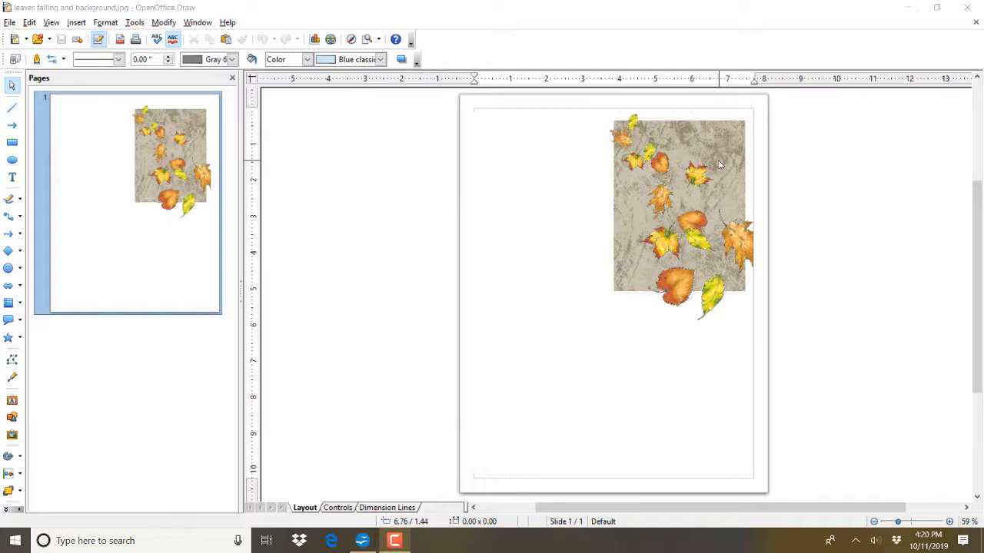
Align the falling-leaves picture with the page's upper-left margin corner and crop it around the beige panel to about 3.55 × 4.90 inches
{"action": "mouse_move", "coordinate": [720, 164]}
{"action": "left_mouse_down"}
{"action": "mouse_move", "coordinate": [637, 176]}
{"action": "mouse_move", "coordinate": [682, 148]}
{"action": "mouse_move", "coordinate": [715, 166]}
{"action": "mouse_move", "coordinate": [724, 157]}
{"action": "mouse_move", "coordinate": [715, 172]}
{"action": "left_mouse_up"}
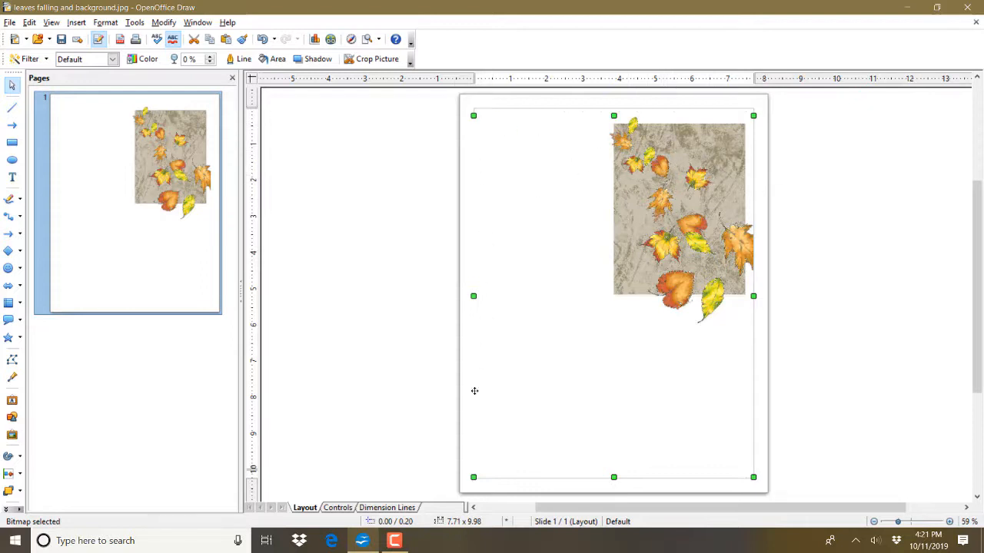
{"action": "left_click_drag", "start_coordinate": [483, 243], "coordinate": [531, 260]}
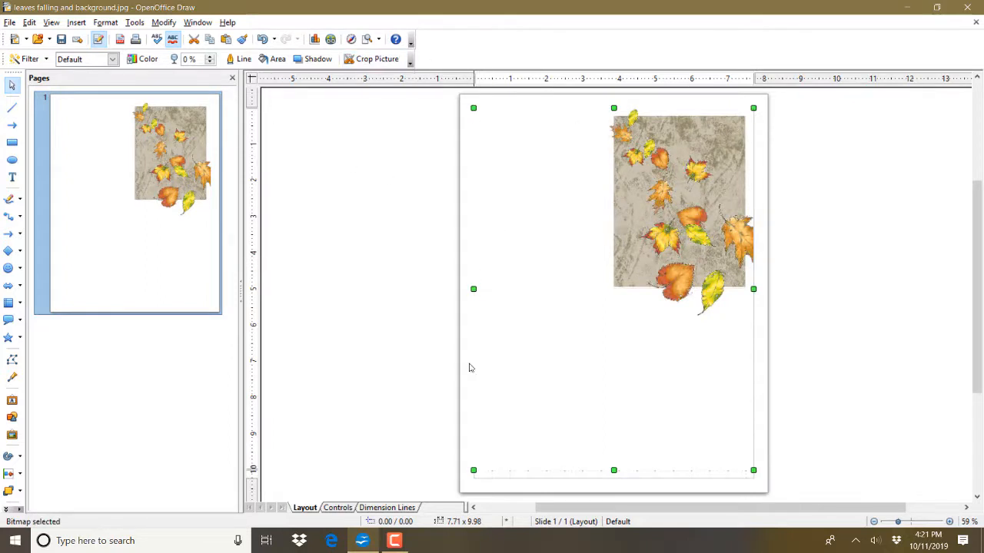
{"action": "left_click", "coordinate": [365, 63]}
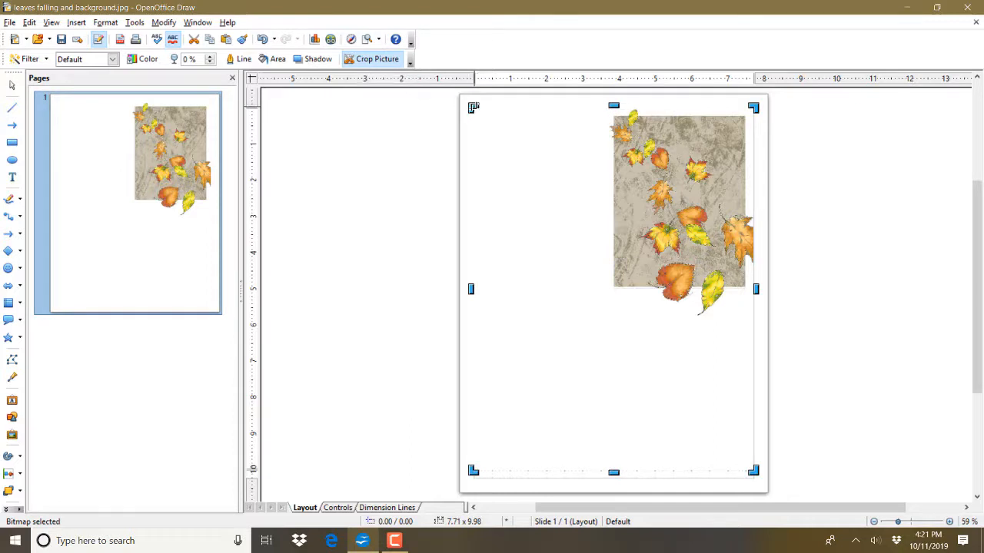
{"action": "left_click_drag", "start_coordinate": [473, 108], "coordinate": [614, 114]}
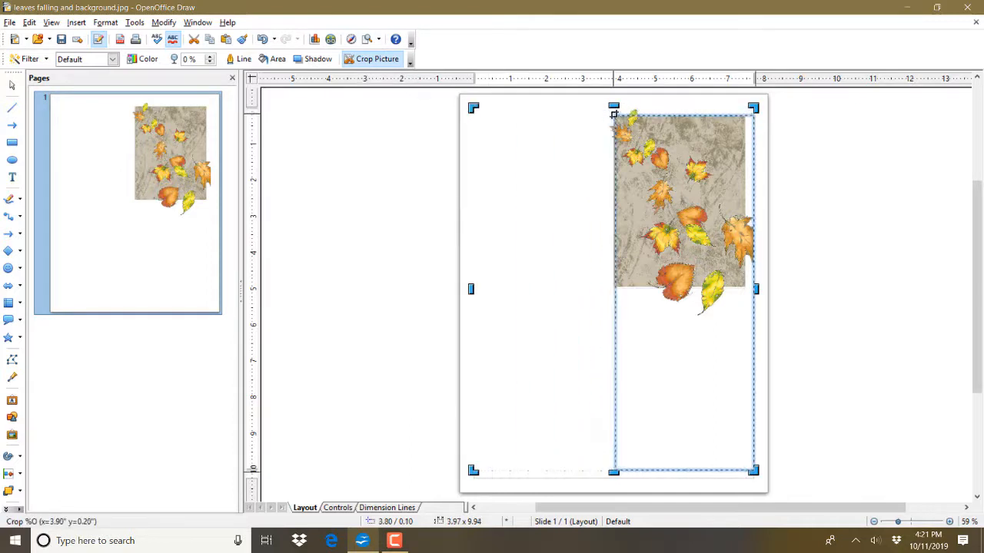
{"action": "left_click_drag", "start_coordinate": [753, 471], "coordinate": [742, 292]}
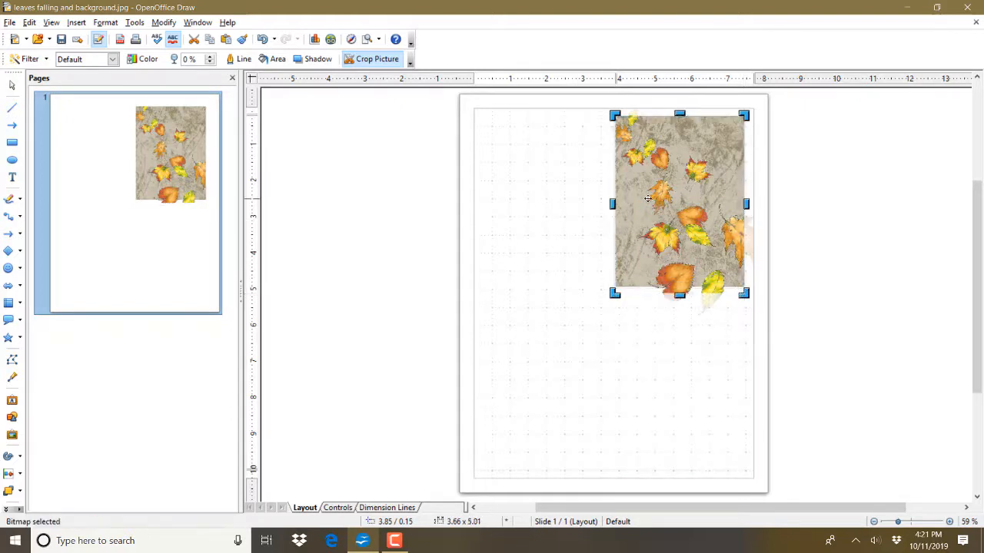
{"action": "left_click", "coordinate": [500, 299]}
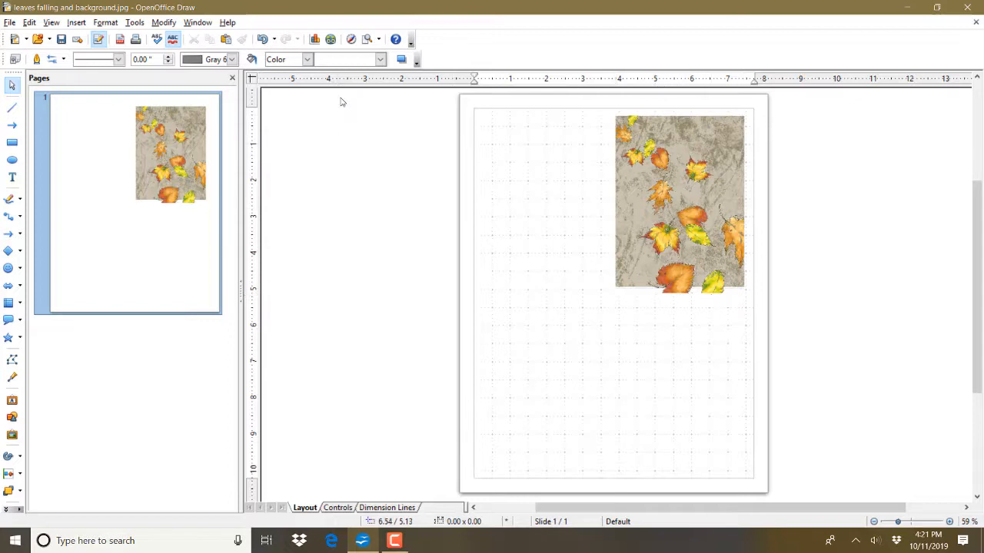
Crop the picture's bottom edge up to the beige panel's edge, leaving a height of about 4.75 inches
{"action": "left_click", "coordinate": [667, 168]}
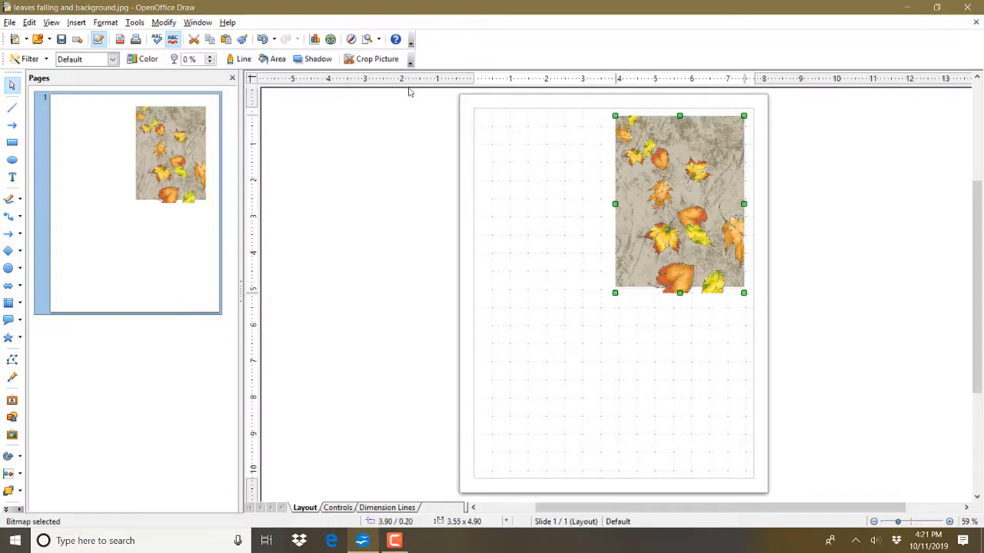
{"action": "left_click", "coordinate": [375, 60]}
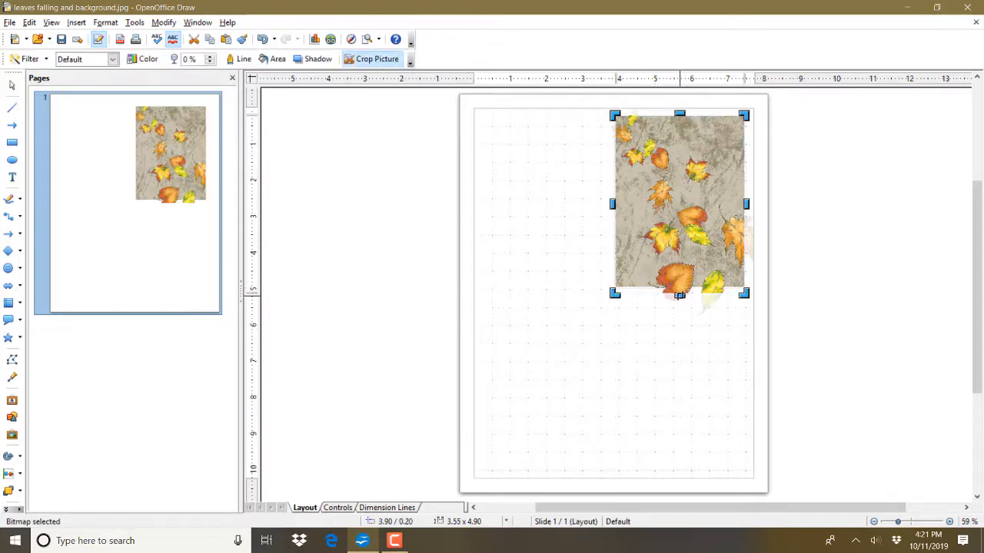
{"action": "left_click_drag", "start_coordinate": [679, 295], "coordinate": [679, 287]}
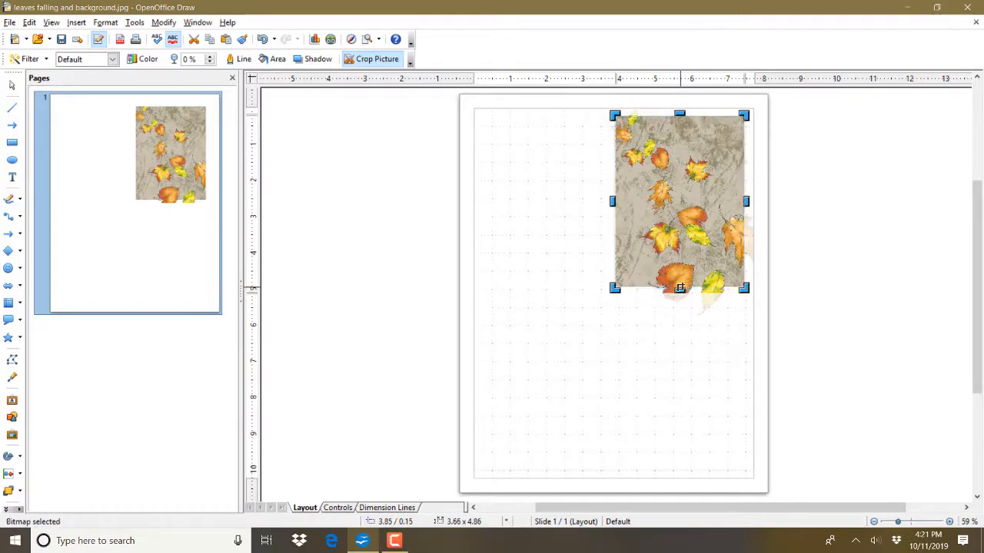
{"action": "left_click", "coordinate": [534, 316]}
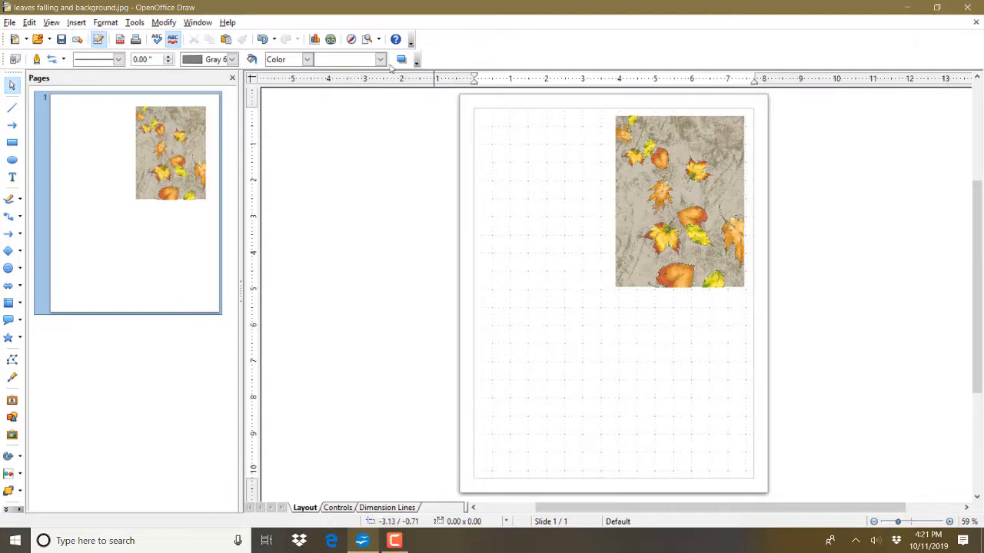
Change the page orientation to Landscape and move the cropped picture to the upper-left corner of the page margins
{"action": "left_click", "coordinate": [105, 23]}
{"action": "left_click", "coordinate": [128, 101]}
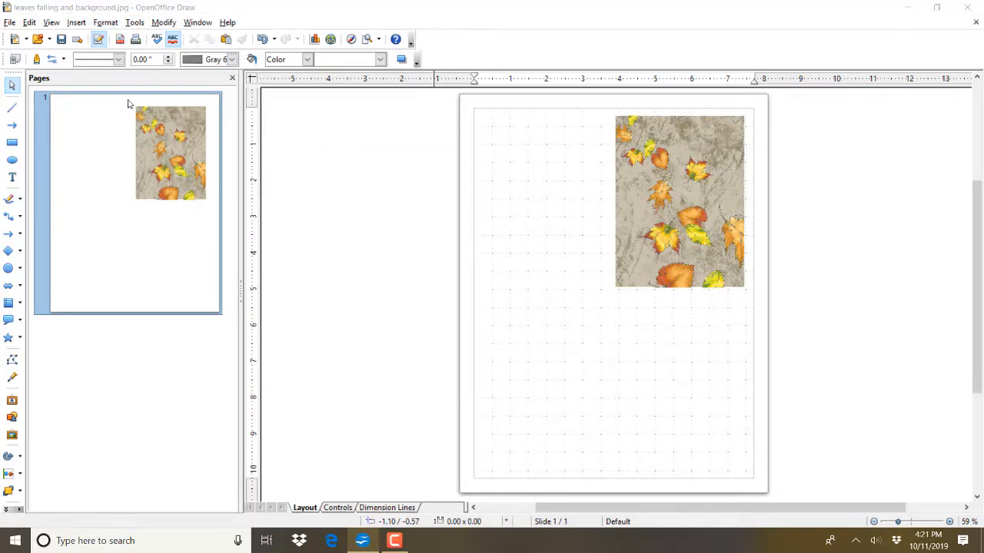
{"action": "left_click", "coordinate": [378, 279]}
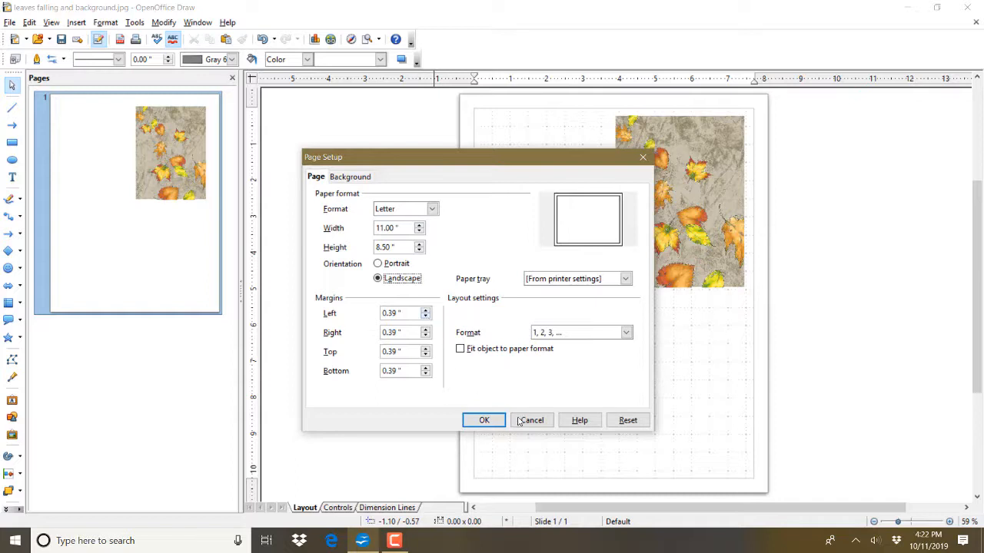
{"action": "left_click", "coordinate": [478, 421]}
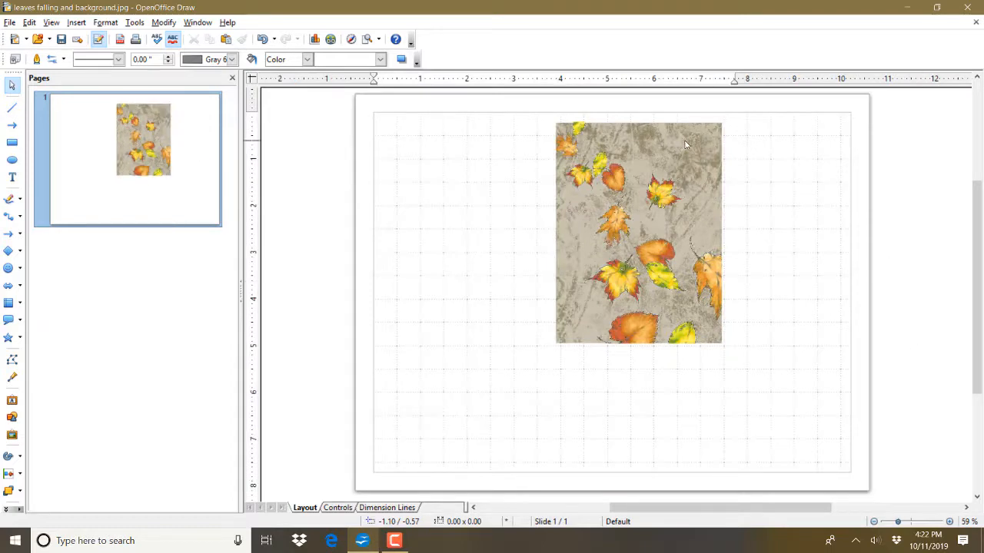
{"action": "left_click_drag", "start_coordinate": [707, 144], "coordinate": [527, 136]}
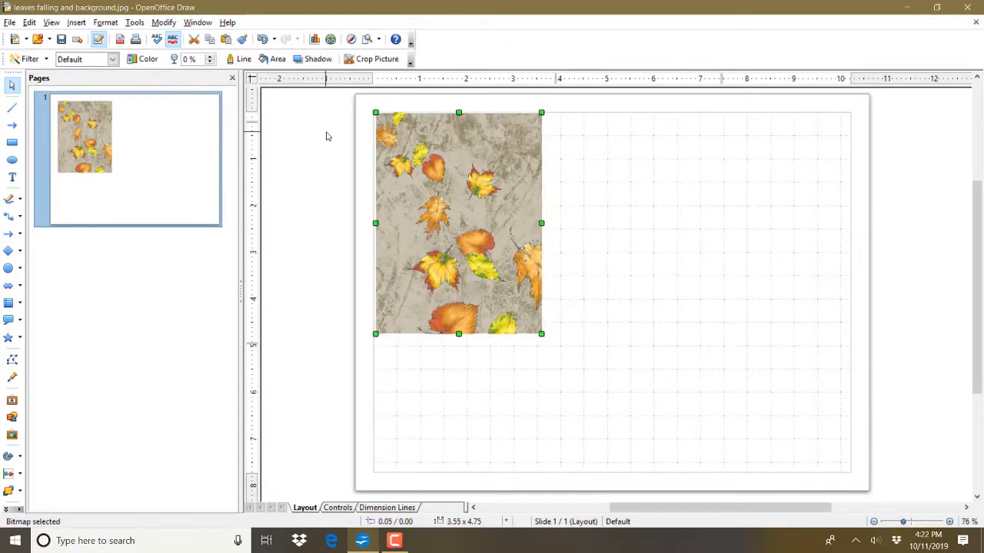
Set the falling-leaves picture's size to 3.75 inches wide by 5.00 inches high
{"action": "right_click", "coordinate": [472, 195]}
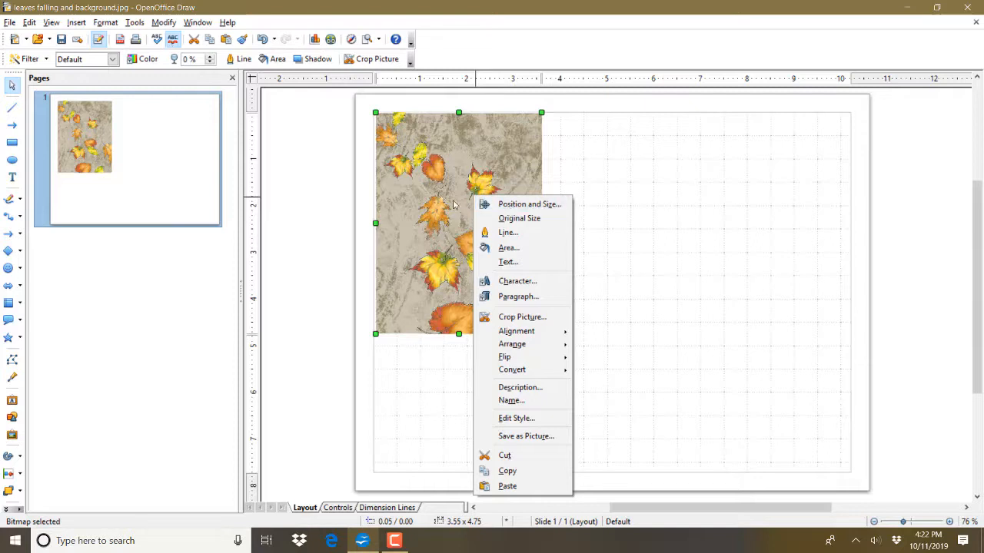
{"action": "left_click", "coordinate": [454, 201]}
{"action": "right_click", "coordinate": [454, 202]}
{"action": "left_click", "coordinate": [469, 211]}
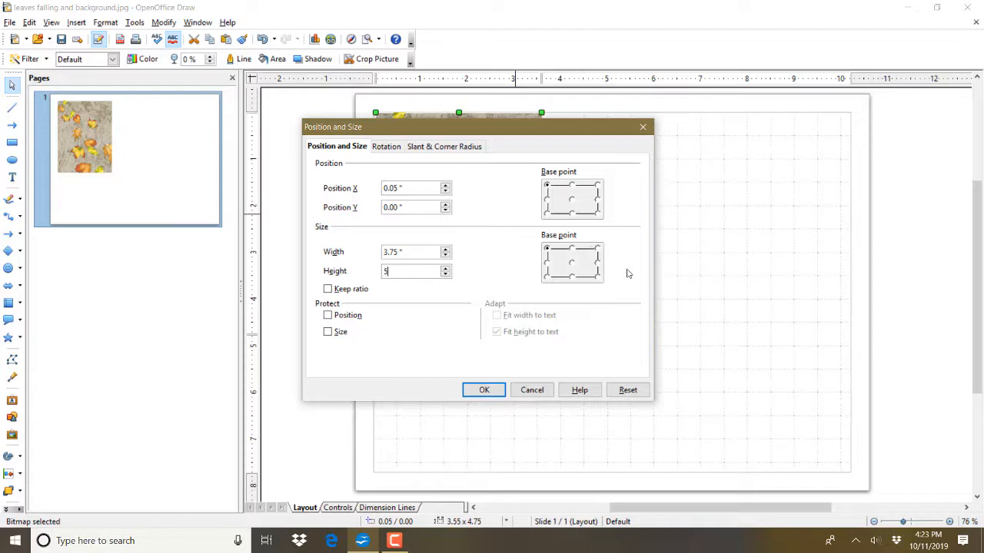
{"action": "type", "text": "00"}
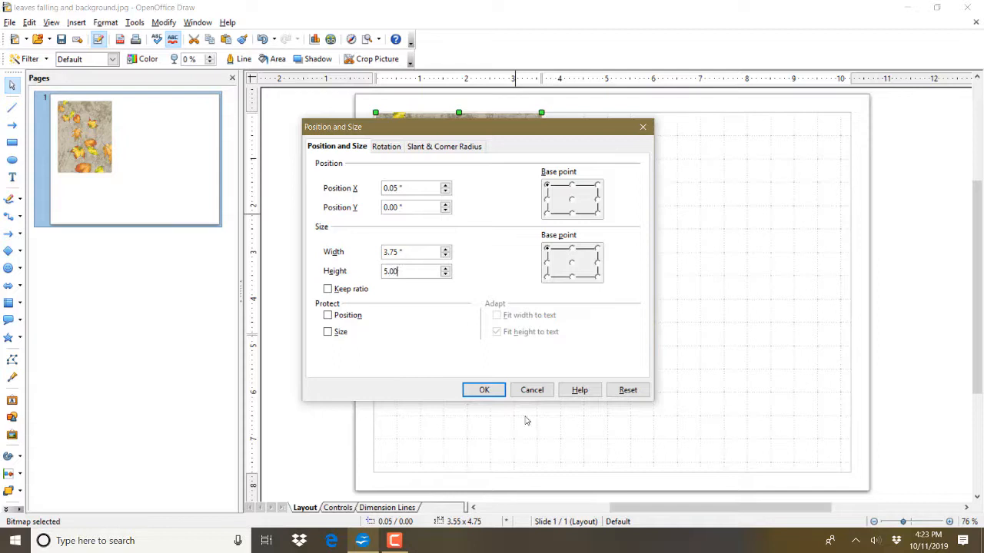
{"action": "left_click", "coordinate": [489, 392]}
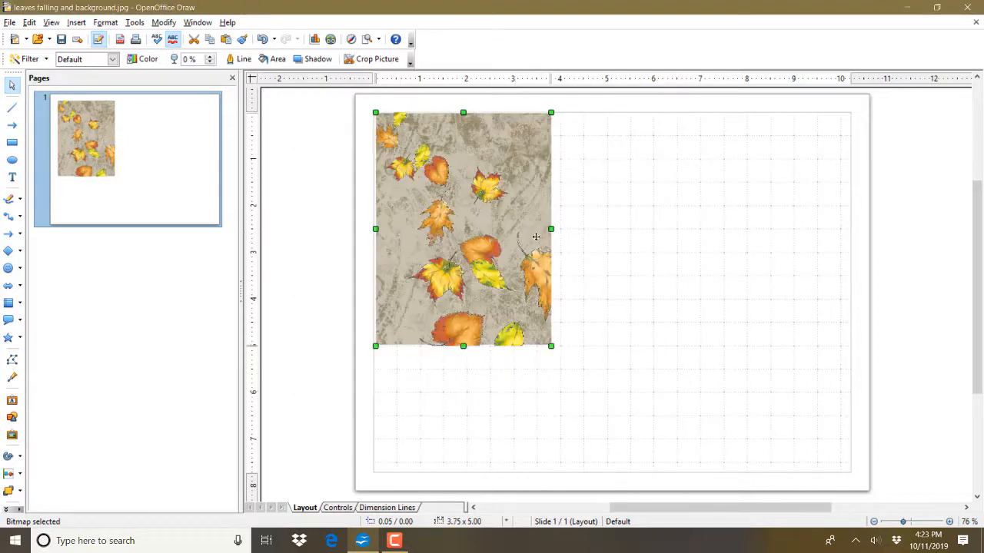
Try to insert the "red leaves" paper while the falling-leaves picture is selected, and undo the insertion
{"action": "left_click", "coordinate": [77, 22]}
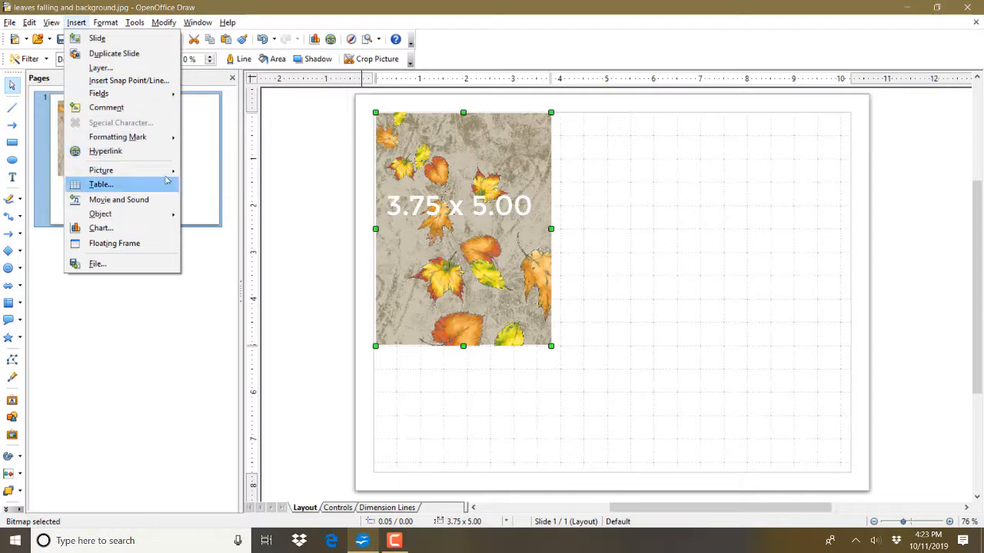
{"action": "left_click", "coordinate": [198, 171]}
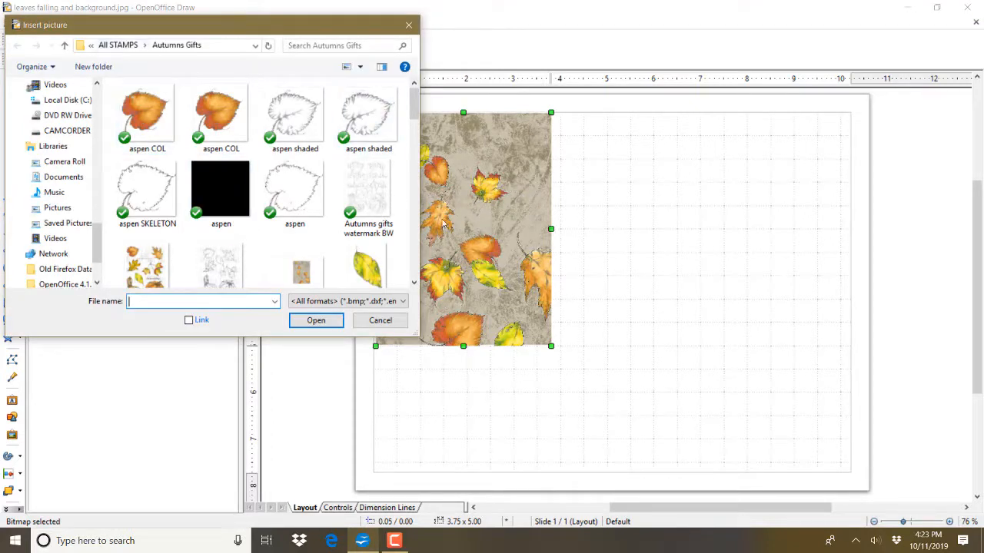
{"action": "double_click", "coordinate": [227, 121]}
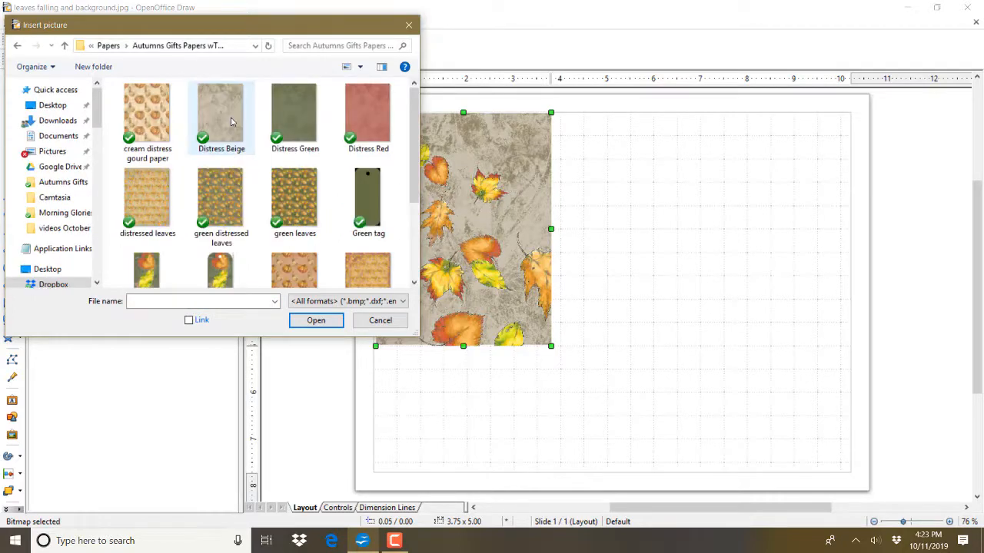
{"action": "scroll", "coordinate": [413, 154], "scroll_direction": "down", "scroll_amount": 3}
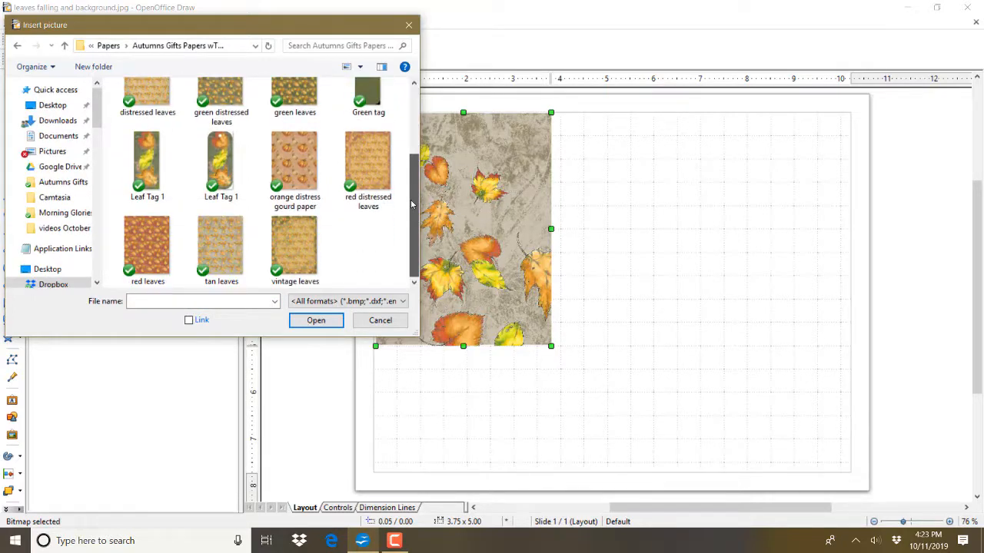
{"action": "double_click", "coordinate": [162, 233]}
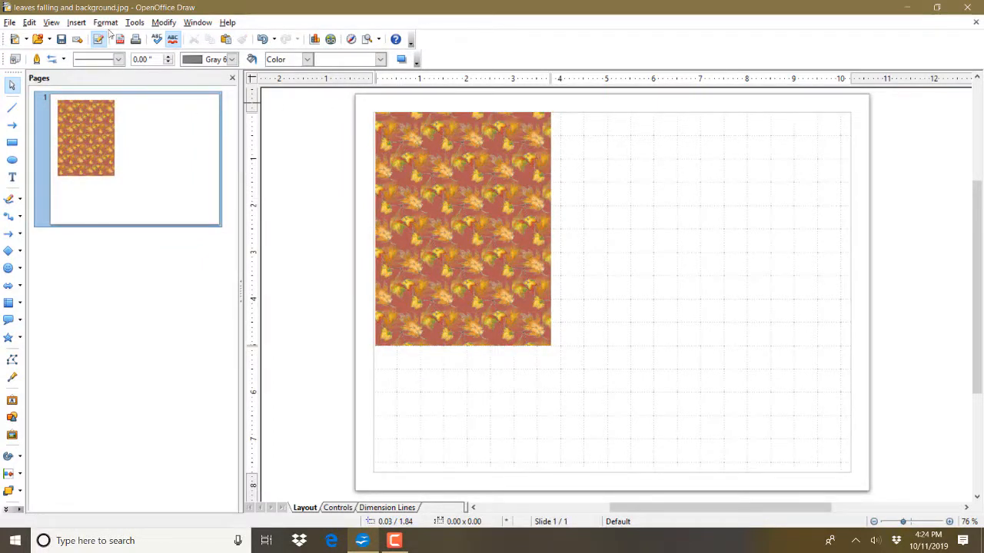
{"action": "left_click", "coordinate": [29, 23]}
{"action": "left_click", "coordinate": [38, 31]}
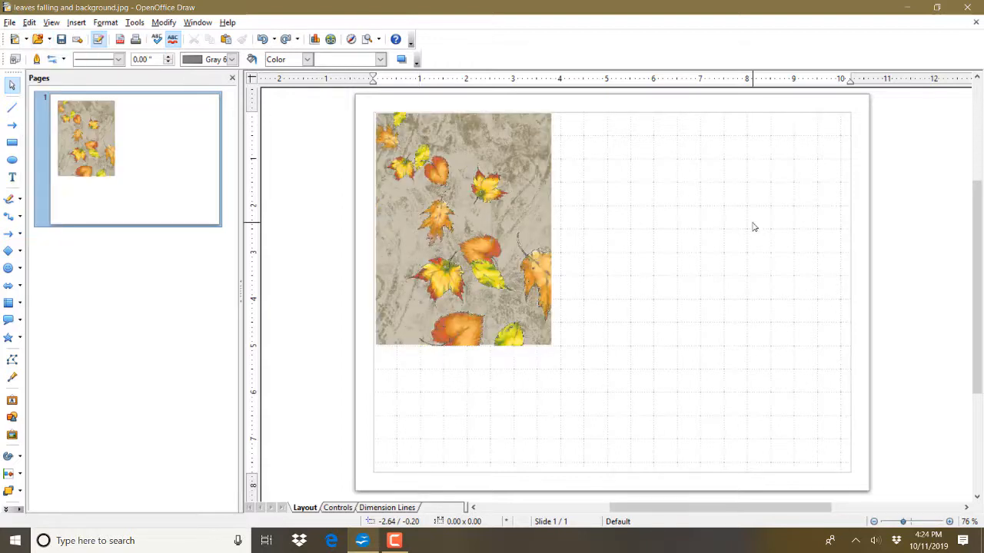
Insert the "red leaves" picture from the Autumns Gifts Papers folder as a separate object on the page
{"action": "left_click", "coordinate": [76, 23]}
{"action": "mouse_move", "coordinate": [100, 169]}
{"action": "left_click", "coordinate": [226, 171]}
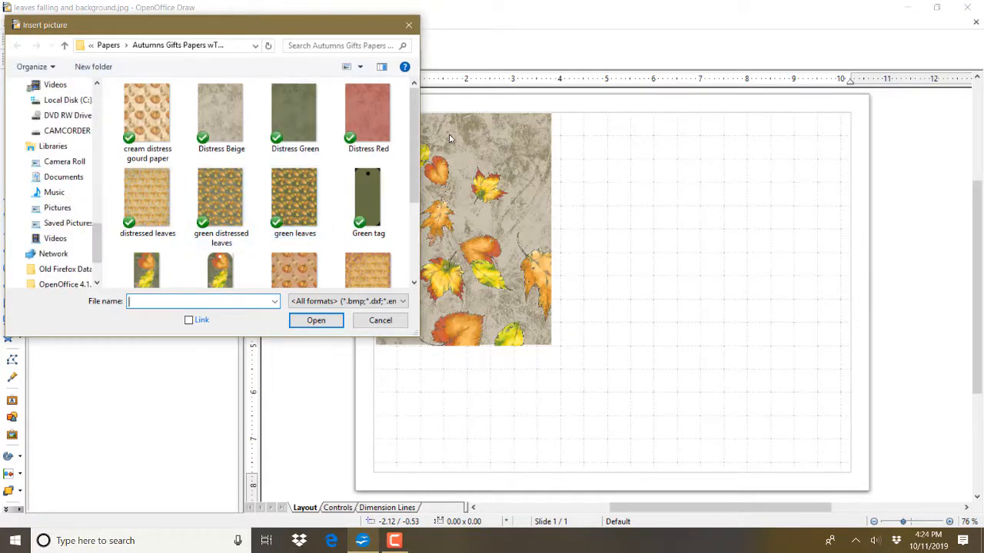
{"action": "left_click_drag", "start_coordinate": [413, 183], "coordinate": [432, 252]}
{"action": "double_click", "coordinate": [164, 250]}
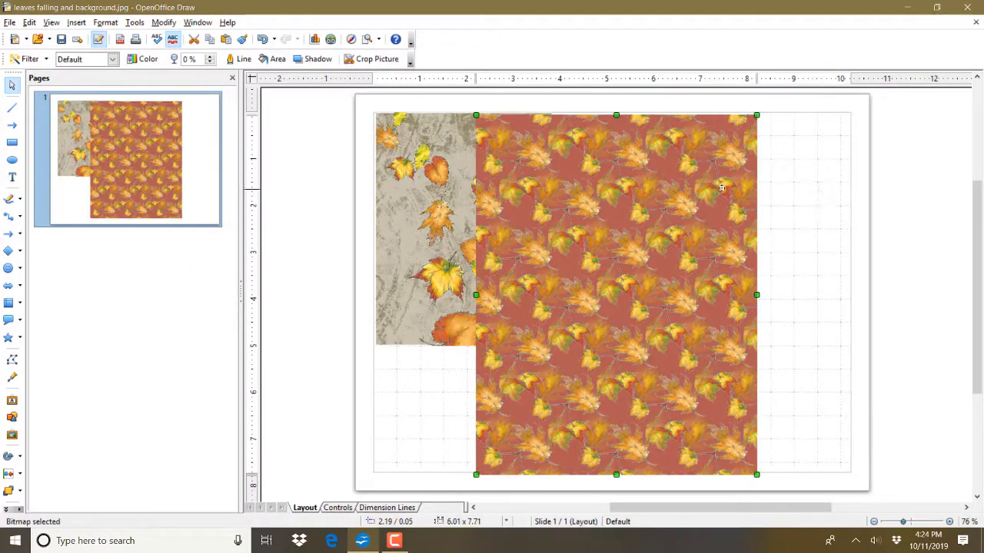
Resize the red leaves paper to 4.25 × 5.50 inches and place it in the right half of the page, clear of the falling-leaves picture
{"action": "left_click", "coordinate": [105, 24]}
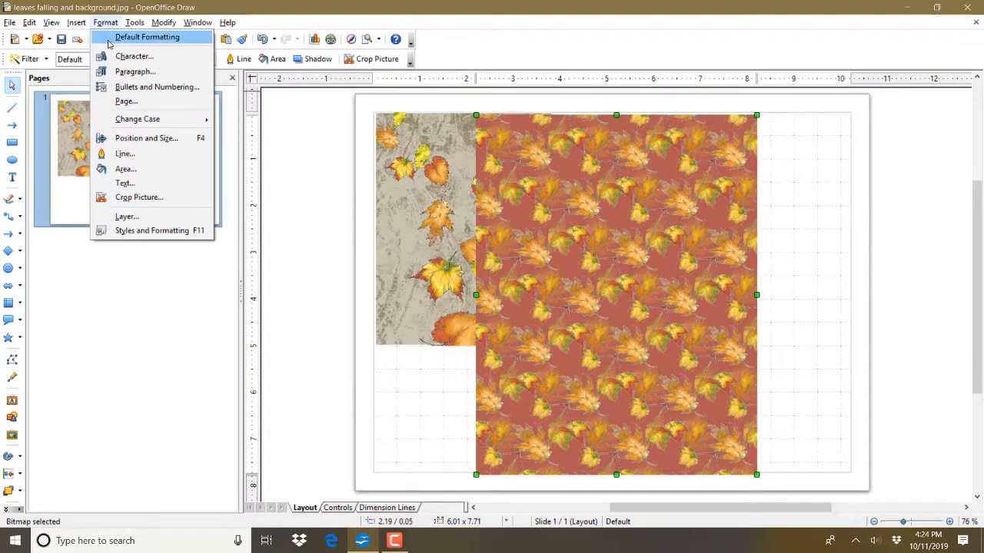
{"action": "left_click", "coordinate": [146, 138]}
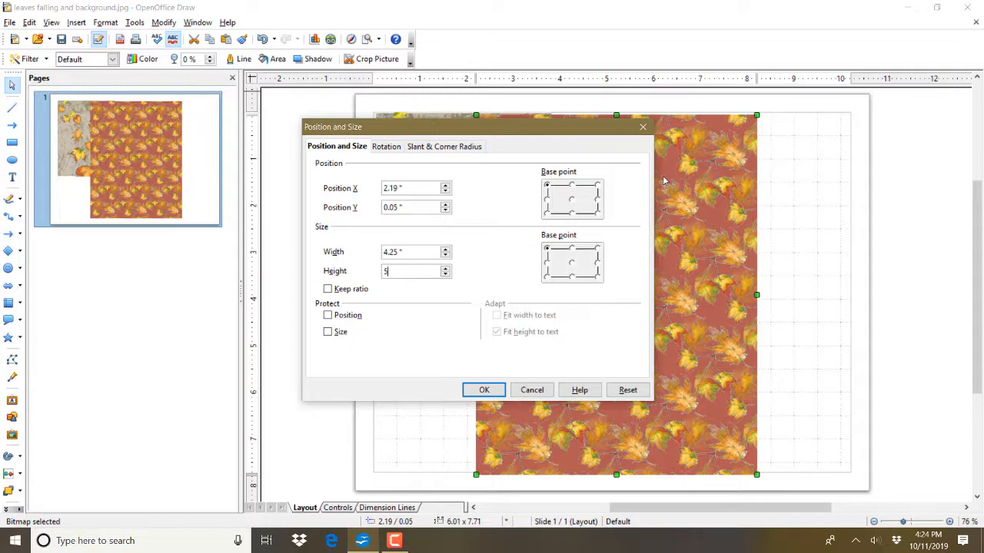
{"action": "left_click", "coordinate": [482, 390]}
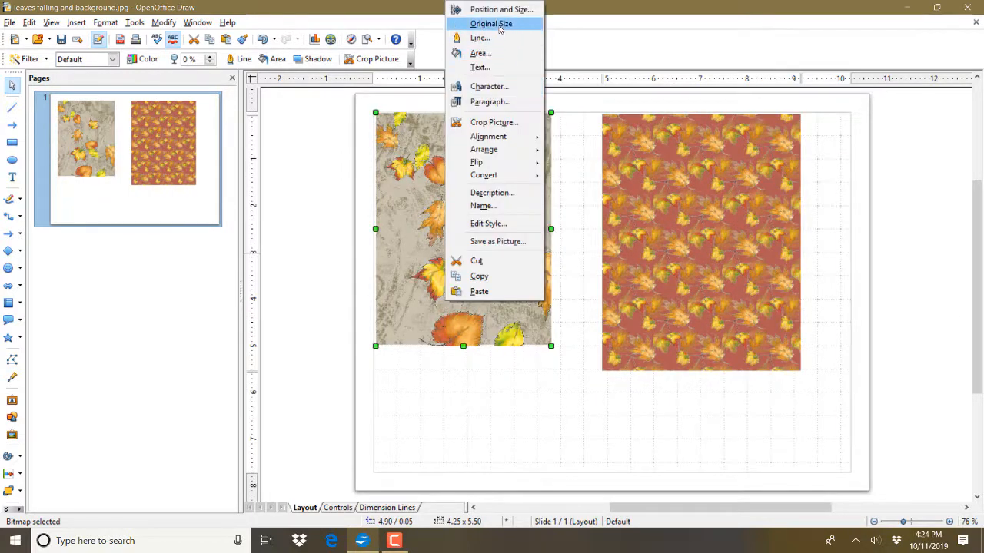
Resize the falling-leaves picture to 3.50 × 4.75 inches and reposition it just inside the page's upper-left margin corner
{"action": "left_click", "coordinate": [461, 8]}
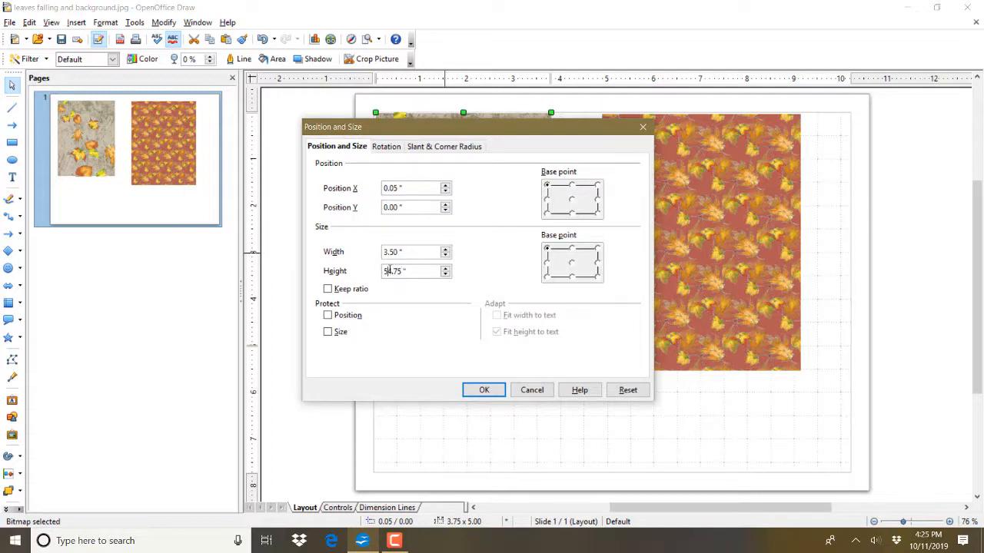
{"action": "left_click", "coordinate": [471, 391]}
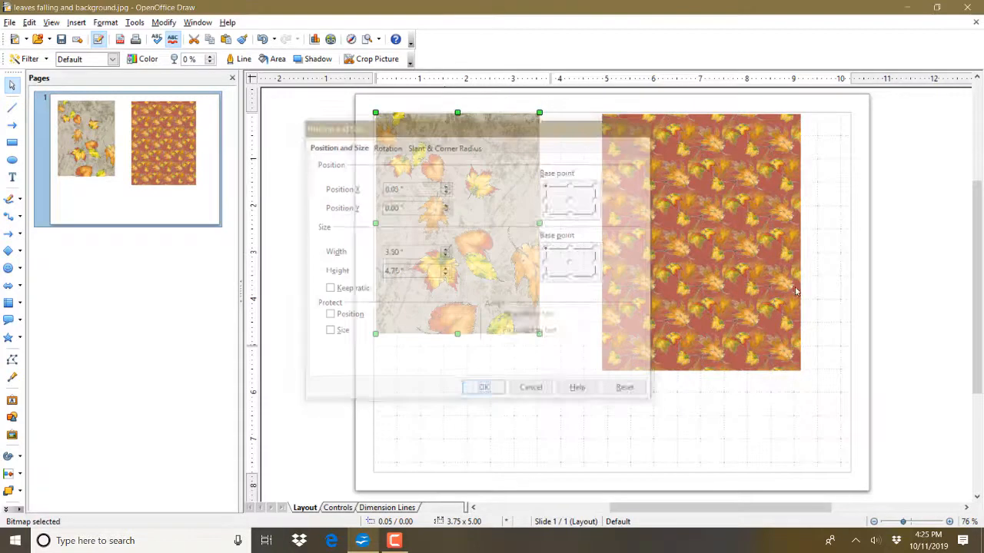
{"action": "left_click_drag", "start_coordinate": [446, 197], "coordinate": [463, 235]}
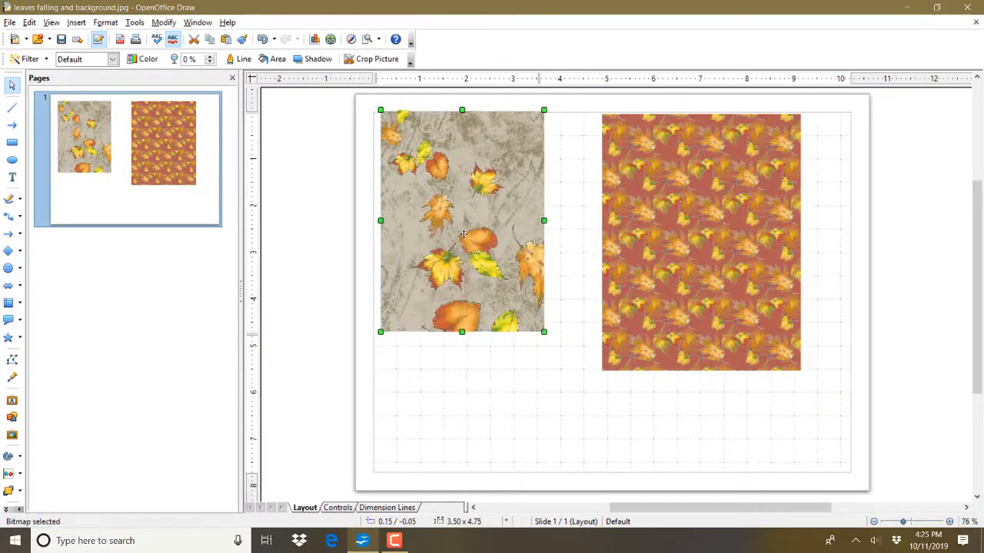
{"action": "left_click", "coordinate": [489, 377]}
{"action": "key", "text": "ctrl+z"}
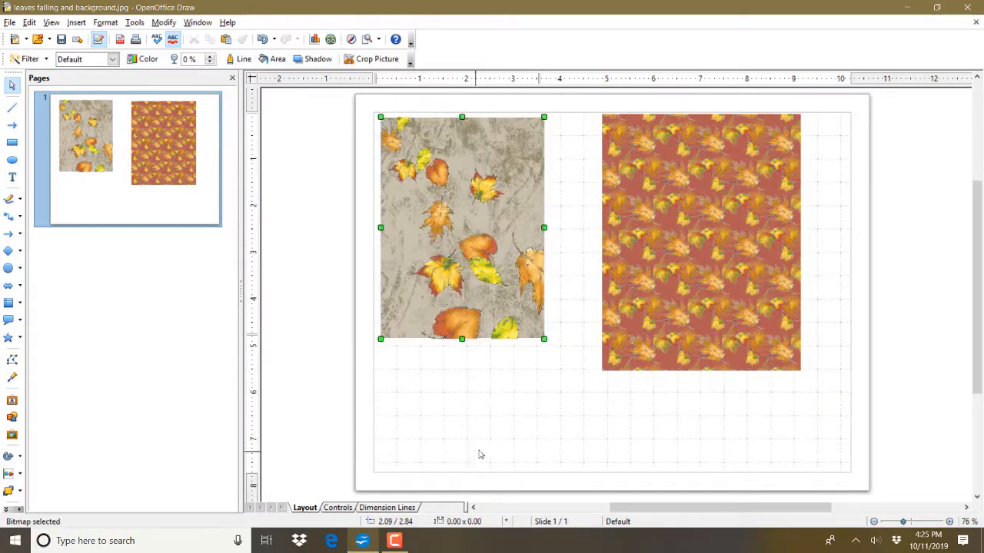
{"action": "left_click", "coordinate": [478, 455]}
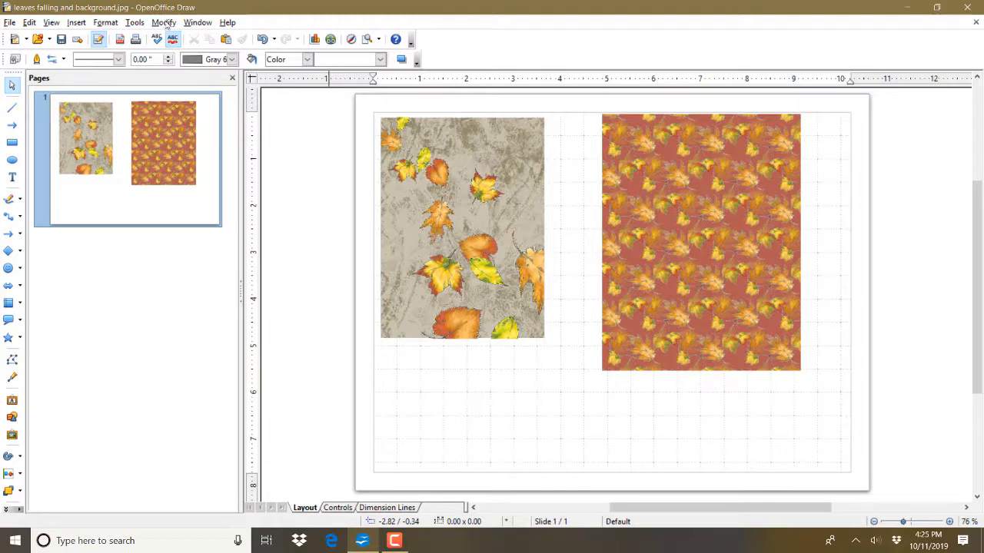
Insert the "I treasure your Friendship" sentiment picture from the Autumns Gifts folder in All STAMPS
{"action": "left_click", "coordinate": [76, 22]}
{"action": "mouse_move", "coordinate": [118, 171]}
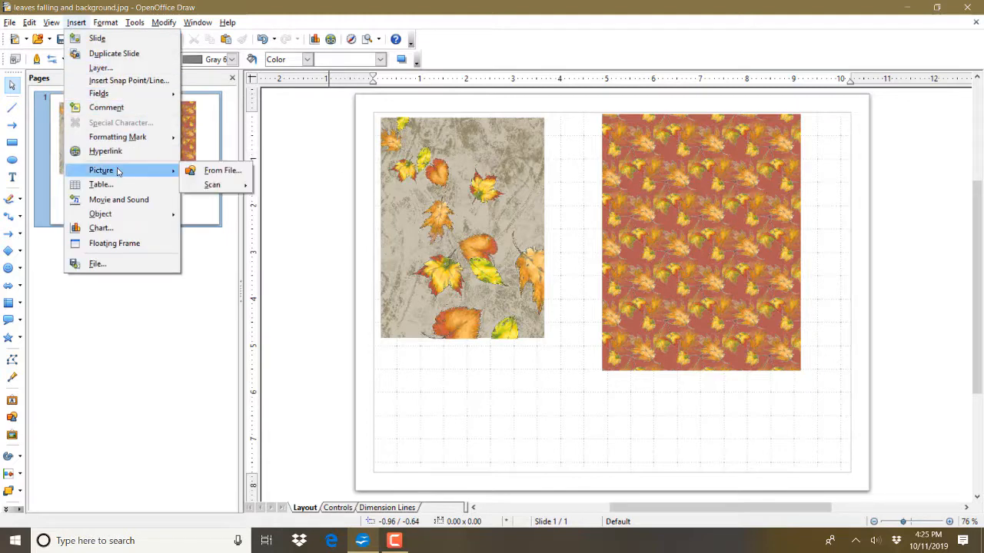
{"action": "left_click", "coordinate": [212, 171]}
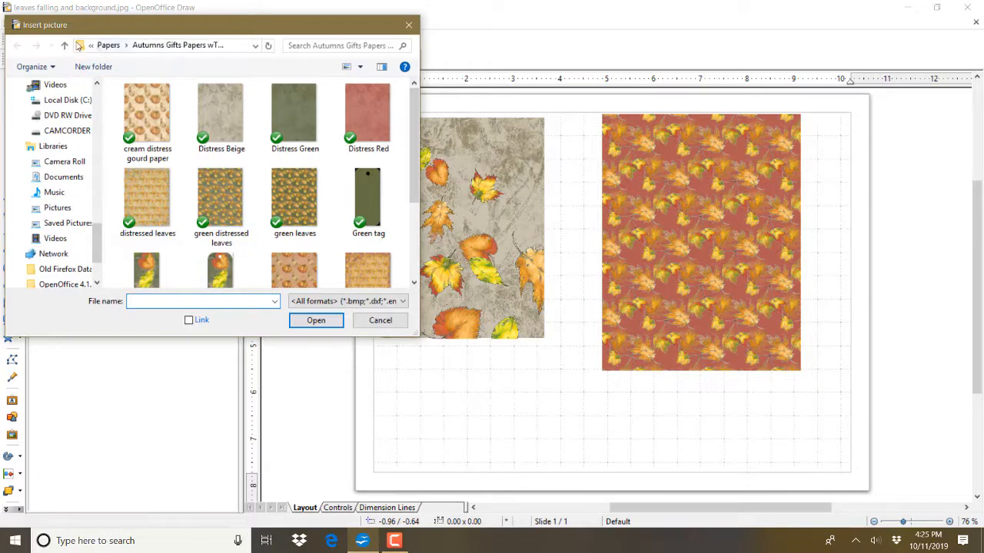
{"action": "left_click", "coordinate": [66, 45]}
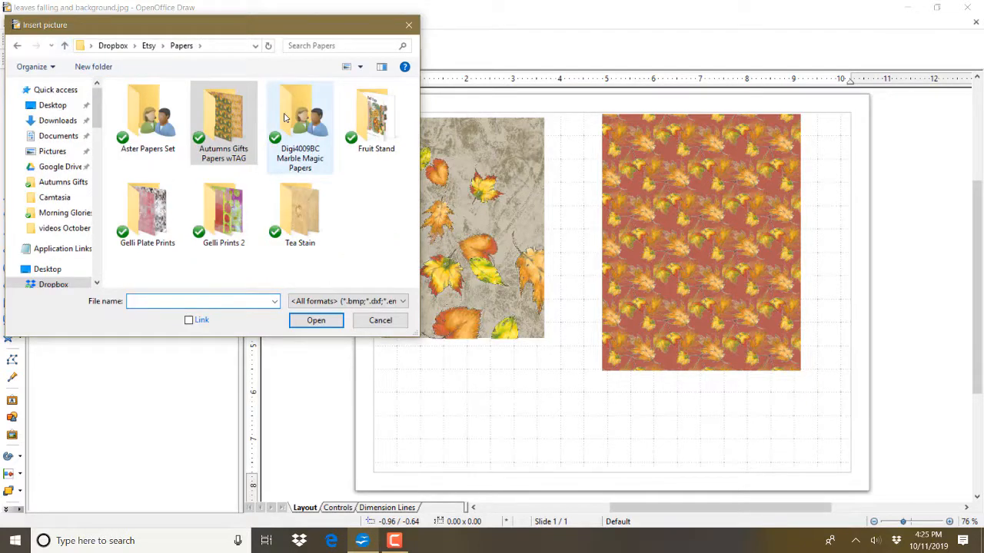
{"action": "left_click", "coordinate": [65, 46]}
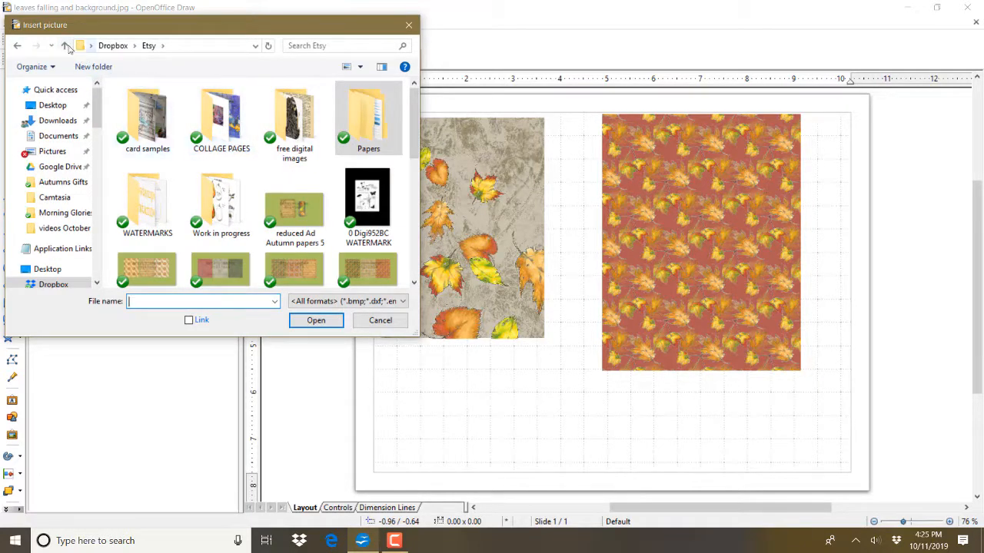
{"action": "left_click", "coordinate": [65, 46]}
{"action": "double_click", "coordinate": [226, 117]}
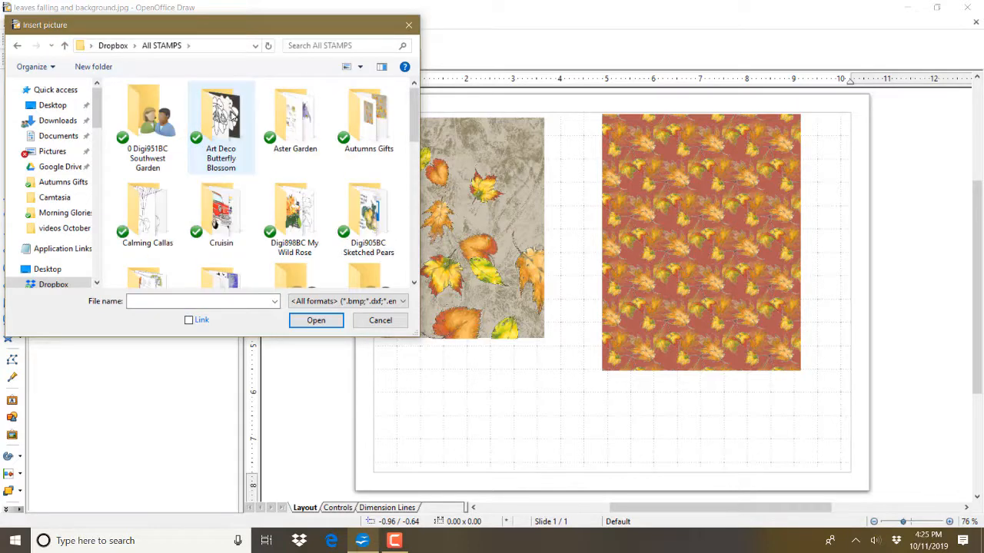
{"action": "double_click", "coordinate": [377, 127]}
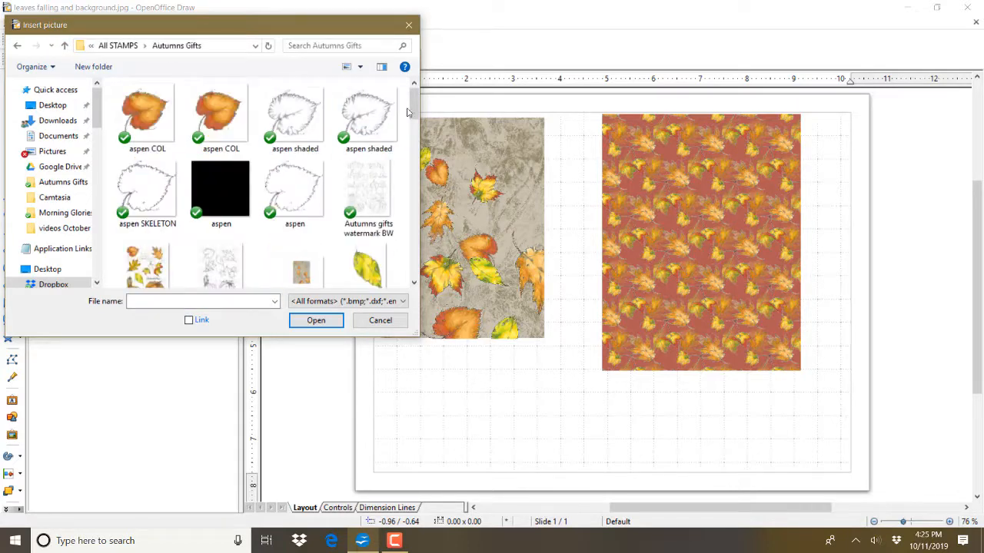
{"action": "left_click_drag", "start_coordinate": [414, 109], "coordinate": [415, 168]}
{"action": "double_click", "coordinate": [216, 190]}
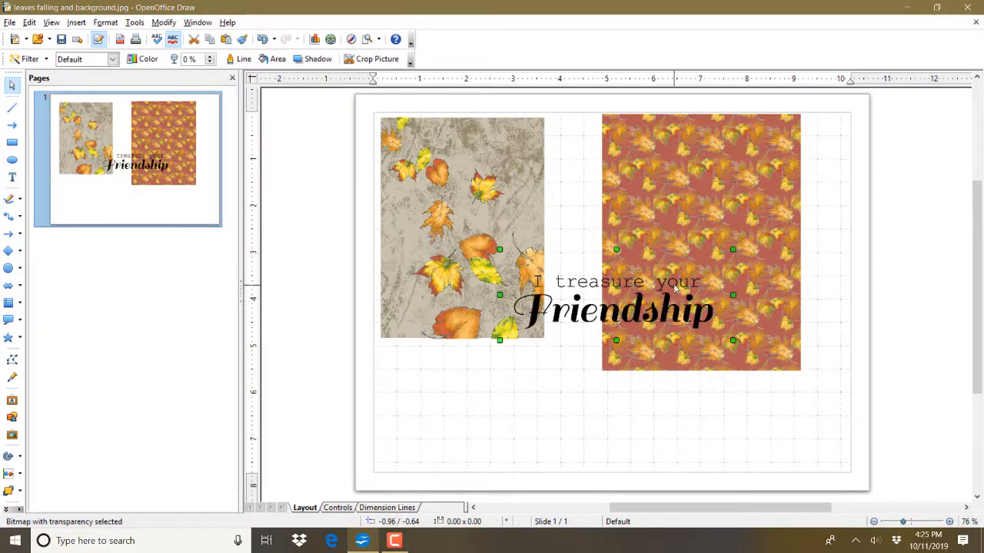
Move the Friendship sentiment to the top of the falling-leaves panel and shrink it to about 2.65 × 1.04 inches
{"action": "mouse_move", "coordinate": [666, 299]}
{"action": "left_mouse_down"}
{"action": "mouse_move", "coordinate": [620, 226]}
{"action": "mouse_move", "coordinate": [537, 157]}
{"action": "mouse_move", "coordinate": [545, 143]}
{"action": "left_mouse_up"}
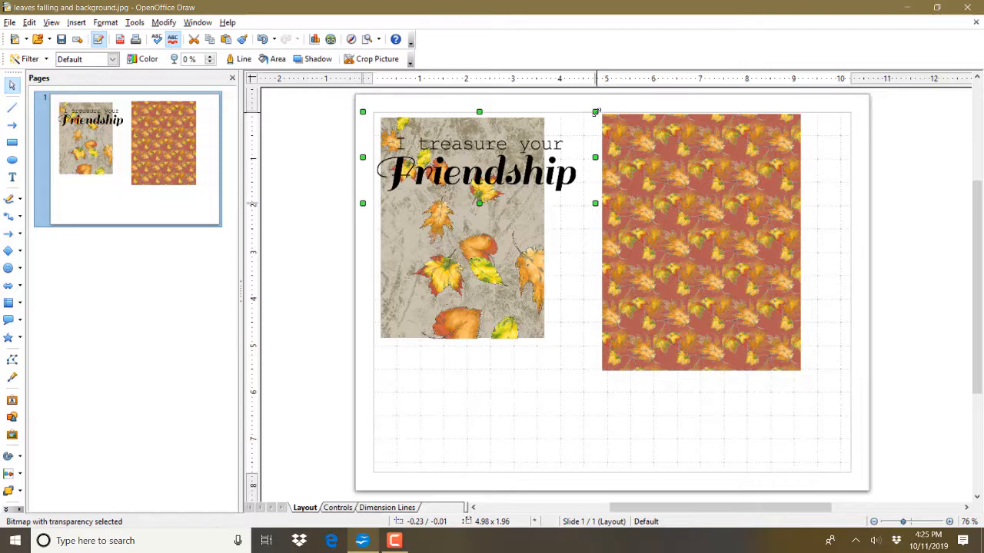
{"action": "left_click_drag", "start_coordinate": [596, 112], "coordinate": [515, 143]}
{"action": "left_click_drag", "start_coordinate": [476, 185], "coordinate": [505, 147]}
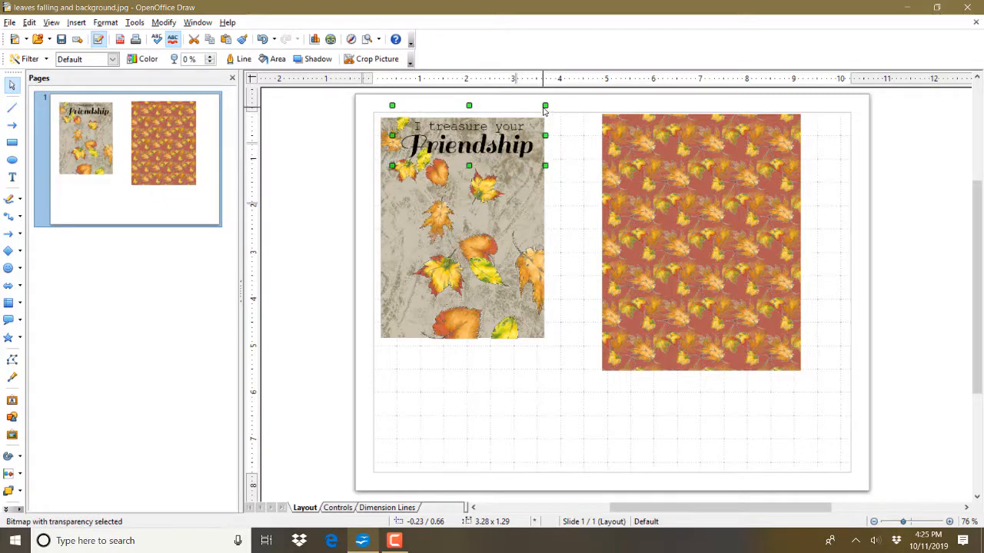
{"action": "left_click_drag", "start_coordinate": [545, 106], "coordinate": [516, 116]}
{"action": "left_click_drag", "start_coordinate": [478, 146], "coordinate": [500, 153]}
{"action": "left_click", "coordinate": [499, 153]}
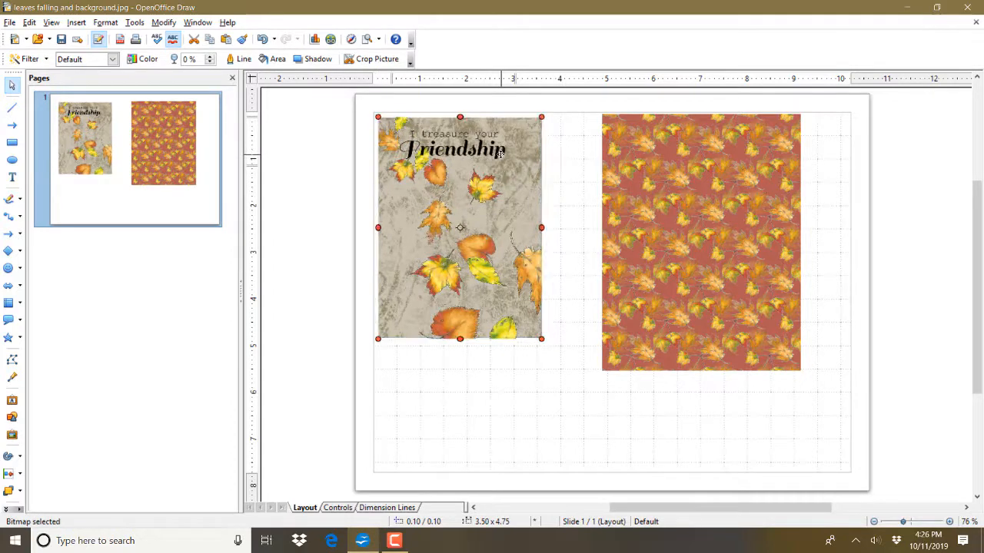
Reposition the Friendship sentiment in the falling-leaves panel's upper-right corner, clear of most of the leaves
{"action": "left_click", "coordinate": [548, 157]}
{"action": "left_click", "coordinate": [495, 149]}
{"action": "left_click", "coordinate": [577, 151]}
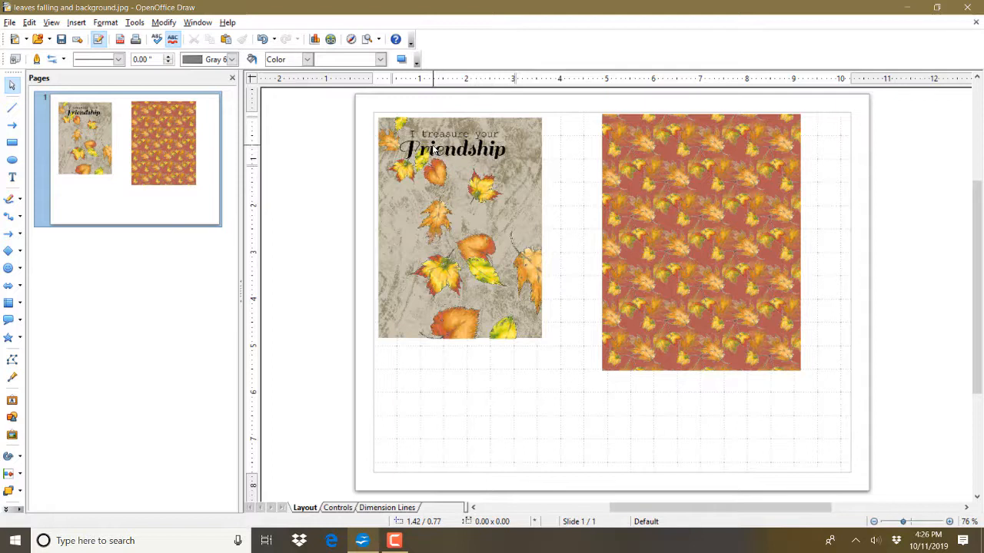
{"action": "left_click", "coordinate": [434, 153]}
{"action": "left_click", "coordinate": [560, 158]}
{"action": "left_click", "coordinate": [498, 155]}
{"action": "key", "text": "Right"}
{"action": "key", "text": "Right"}
{"action": "key", "text": "Right"}
{"action": "key", "text": "Right"}
{"action": "key", "text": "Right"}
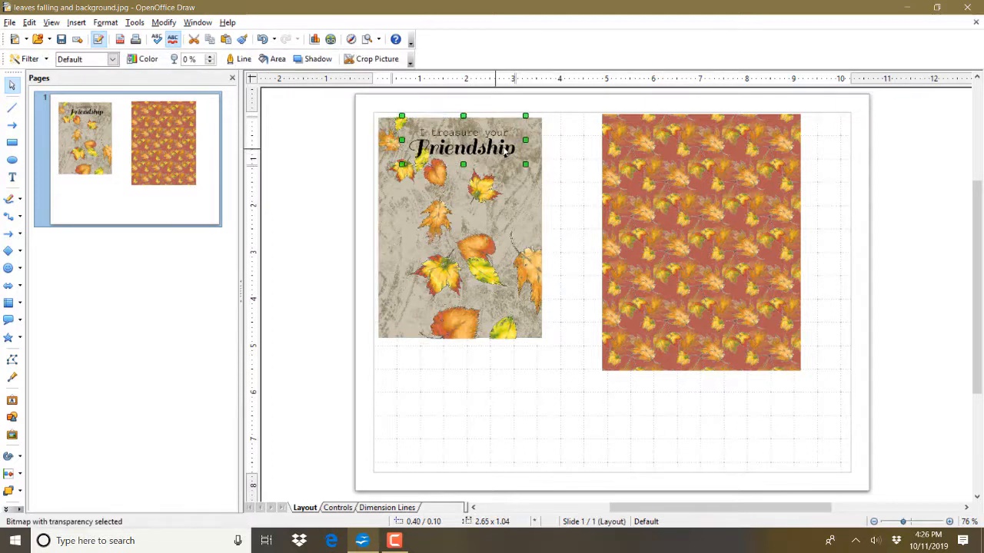
{"action": "left_click_drag", "start_coordinate": [501, 146], "coordinate": [526, 145]}
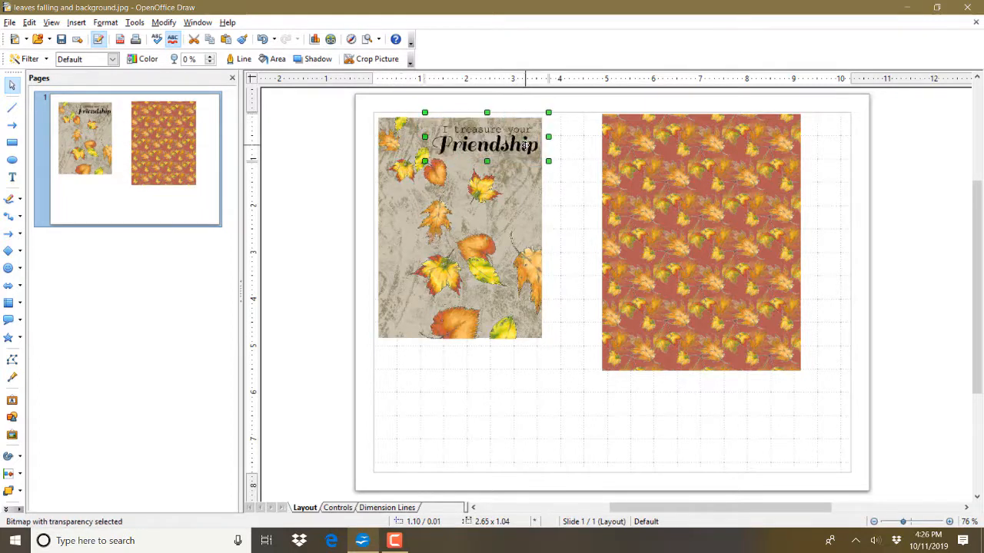
Shift the falling-leaves picture slightly left and down behind the sentiment, bringing it close to the page's left margin
{"action": "left_click", "coordinate": [586, 274]}
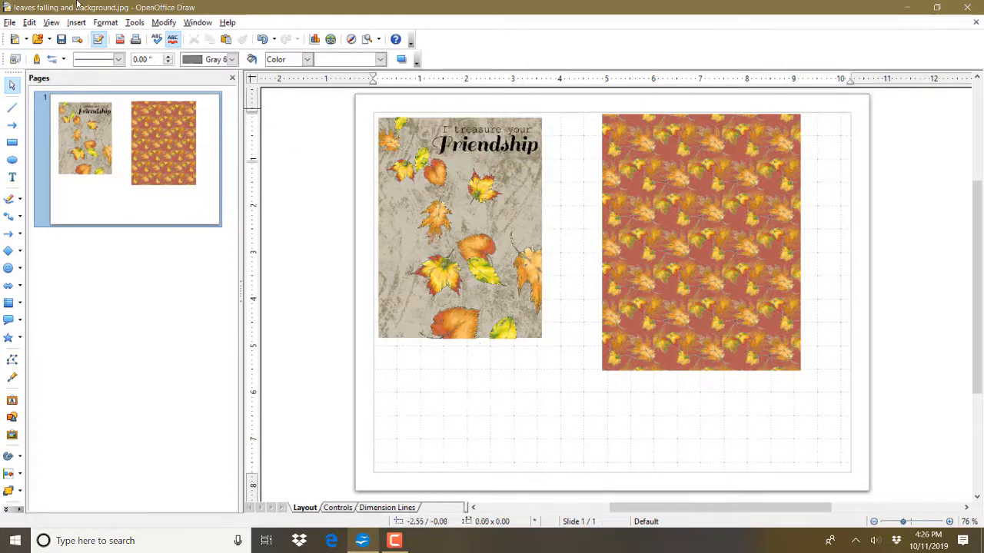
{"action": "left_click_drag", "start_coordinate": [427, 135], "coordinate": [424, 137]}
{"action": "left_click", "coordinate": [494, 351]}
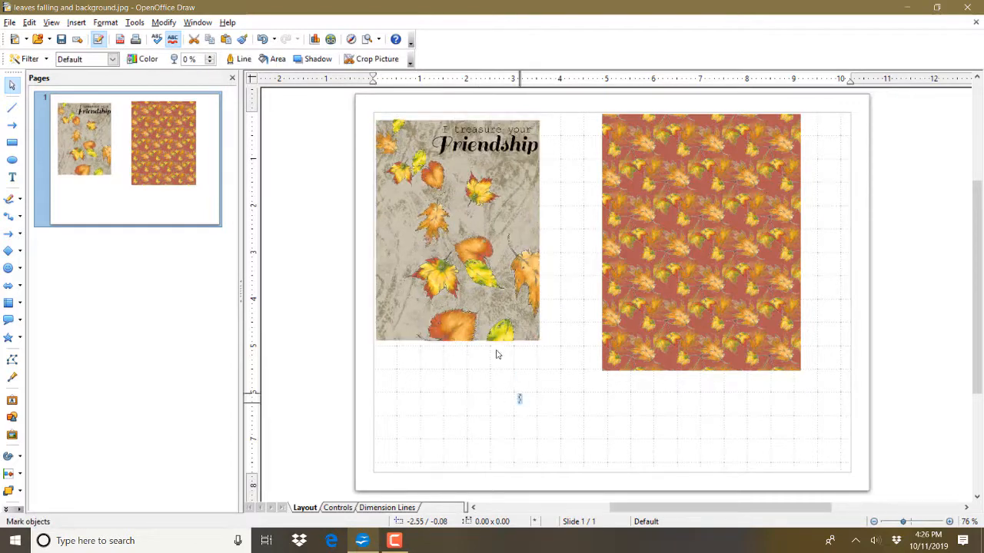
Align the falling-leaves picture with the page margins' upper-left corner, at position 0.00 / -0.01, behind the Friendship sentiment
{"action": "left_click_drag", "start_coordinate": [509, 210], "coordinate": [511, 205]}
{"action": "left_click", "coordinate": [559, 277]}
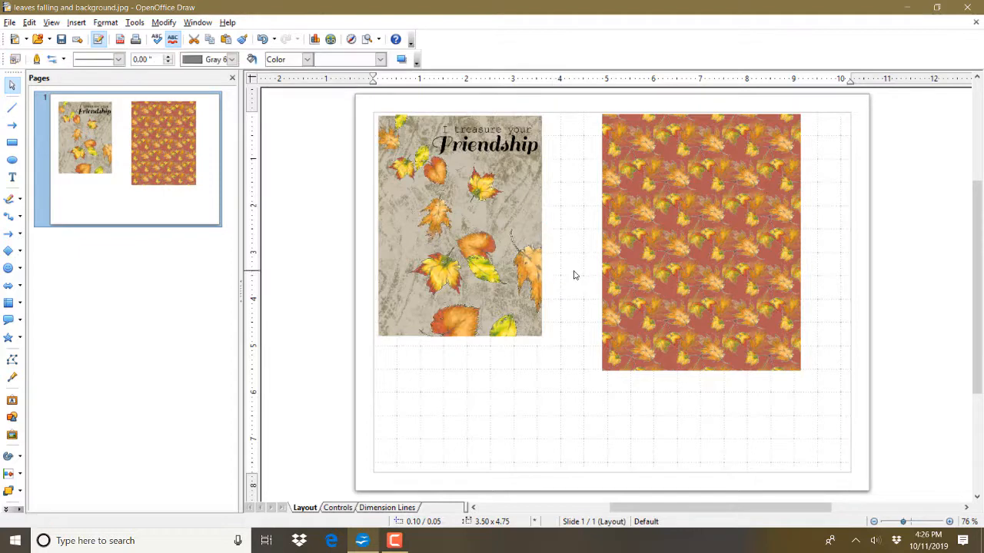
{"action": "left_click_drag", "start_coordinate": [528, 256], "coordinate": [531, 246]}
{"action": "key", "text": "Left"}
{"action": "key", "text": "Left"}
{"action": "key", "text": "Left"}
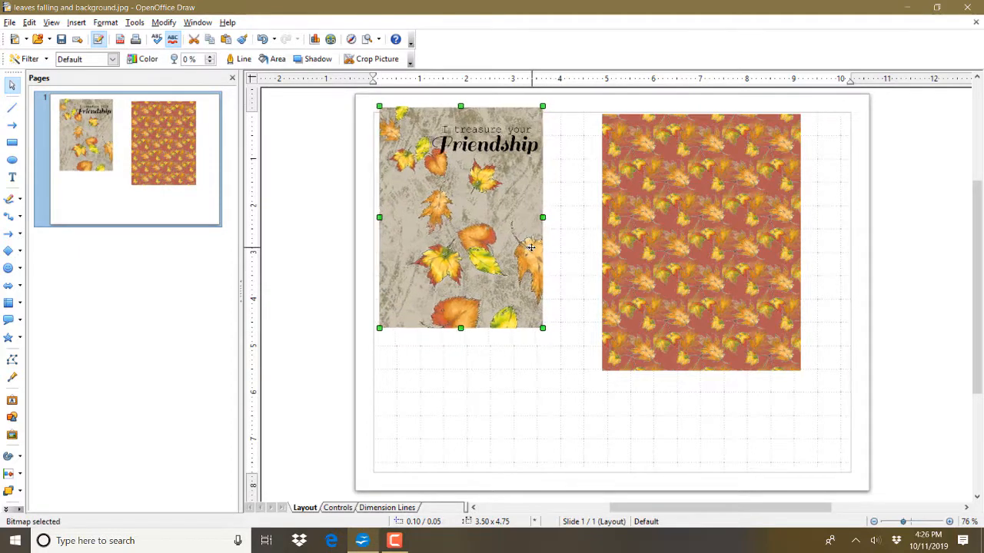
{"action": "key", "text": "Down"}
{"action": "key", "text": "Left"}
{"action": "key", "text": "Left"}
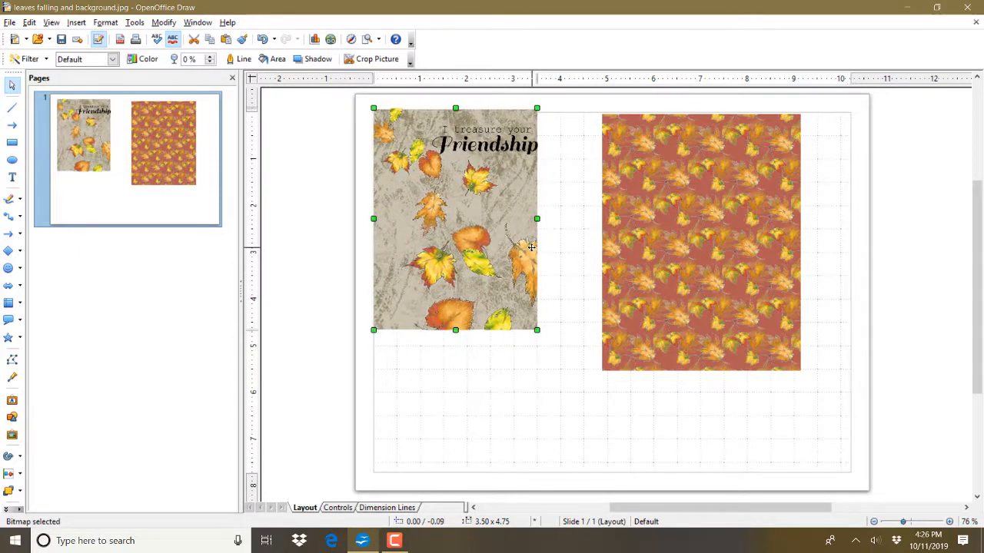
{"action": "key", "text": "Down"}
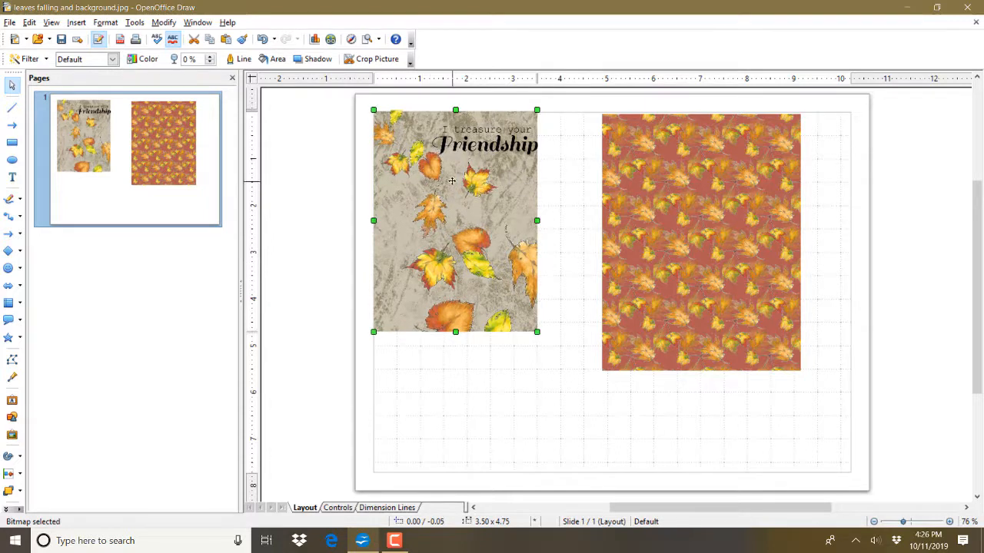
{"action": "key", "text": "Down"}
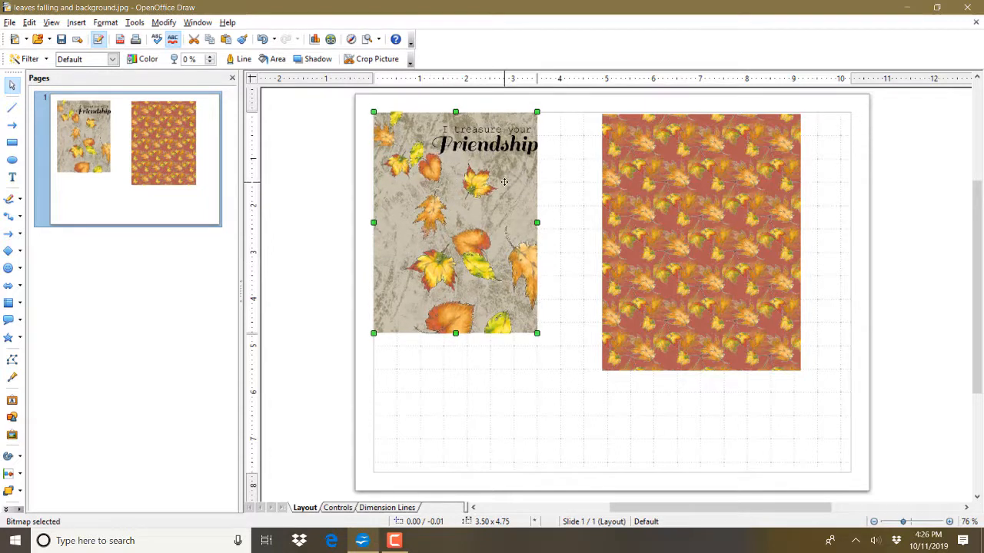
Try to insert the coloured pumpkin picture from the Autumns Gifts folder with the falling-leaves picture still selected, and undo it
{"action": "left_click", "coordinate": [76, 22]}
{"action": "mouse_move", "coordinate": [92, 171]}
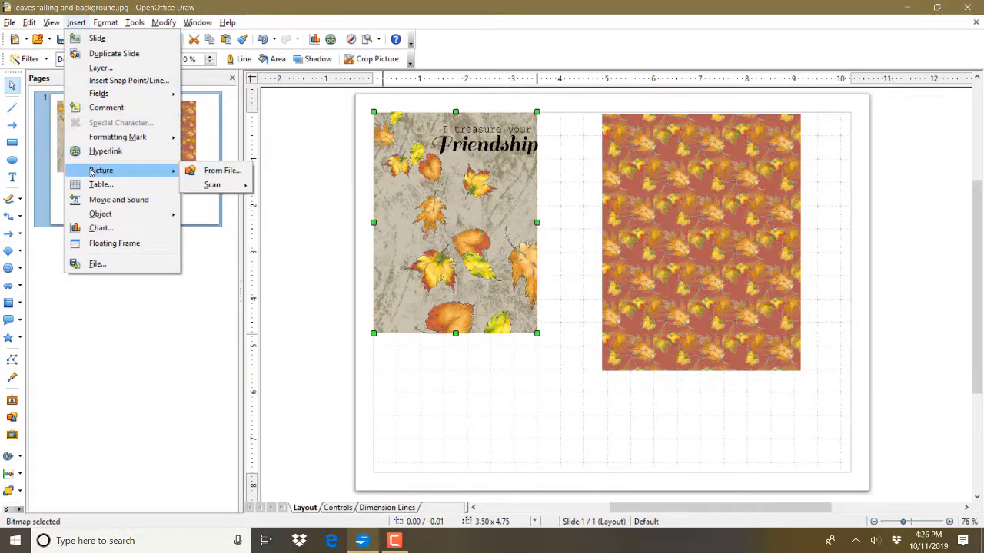
{"action": "left_click", "coordinate": [200, 172]}
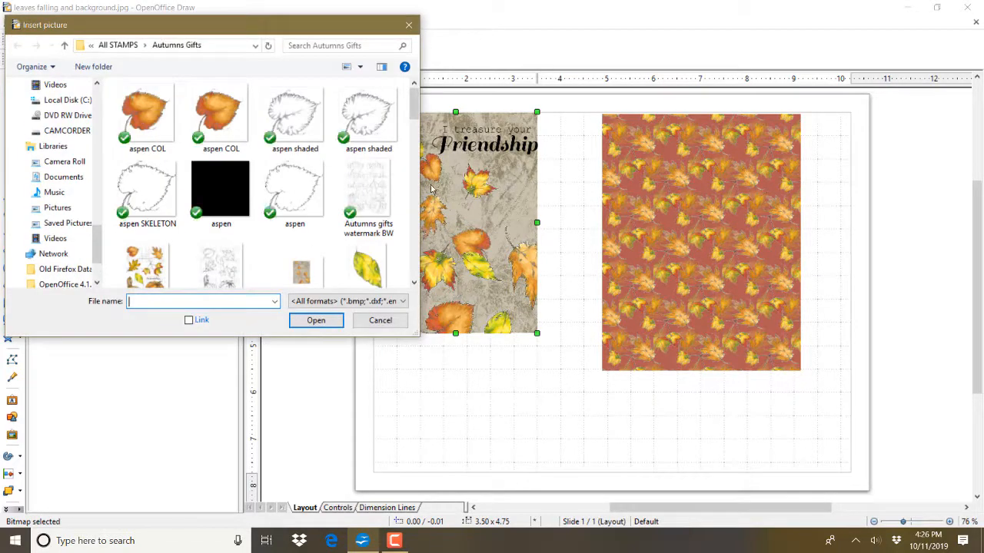
{"action": "left_click_drag", "start_coordinate": [413, 106], "coordinate": [410, 259]}
{"action": "double_click", "coordinate": [142, 253]}
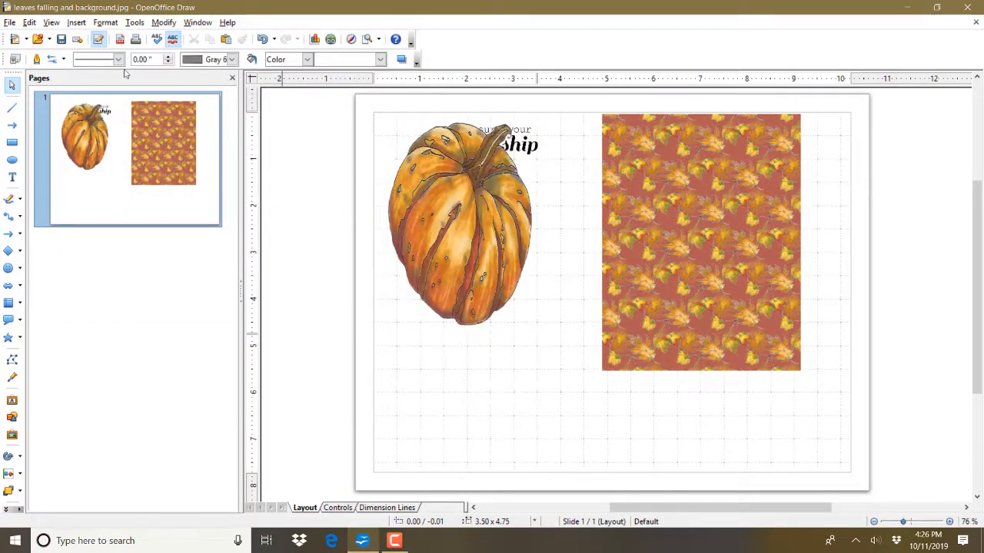
{"action": "left_click", "coordinate": [29, 22]}
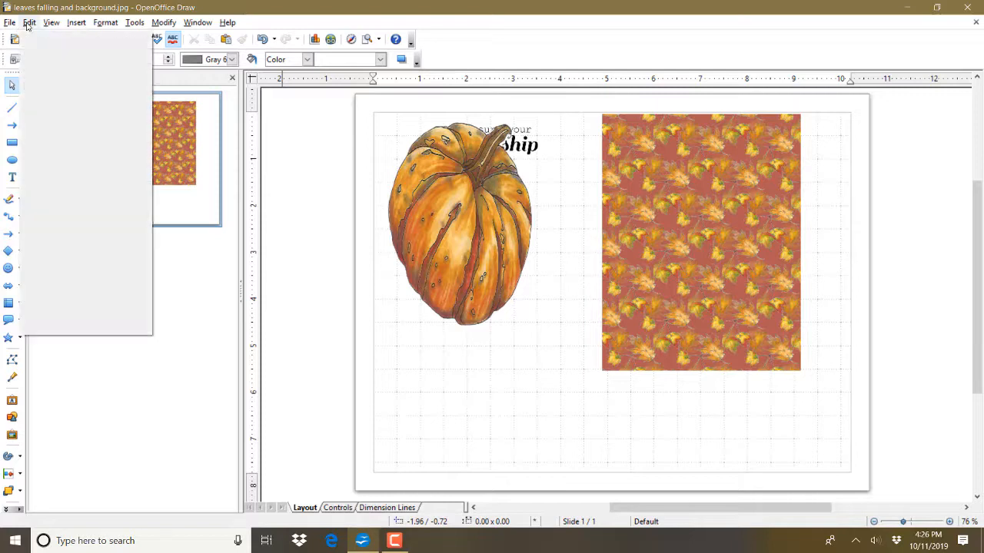
{"action": "left_click", "coordinate": [35, 35]}
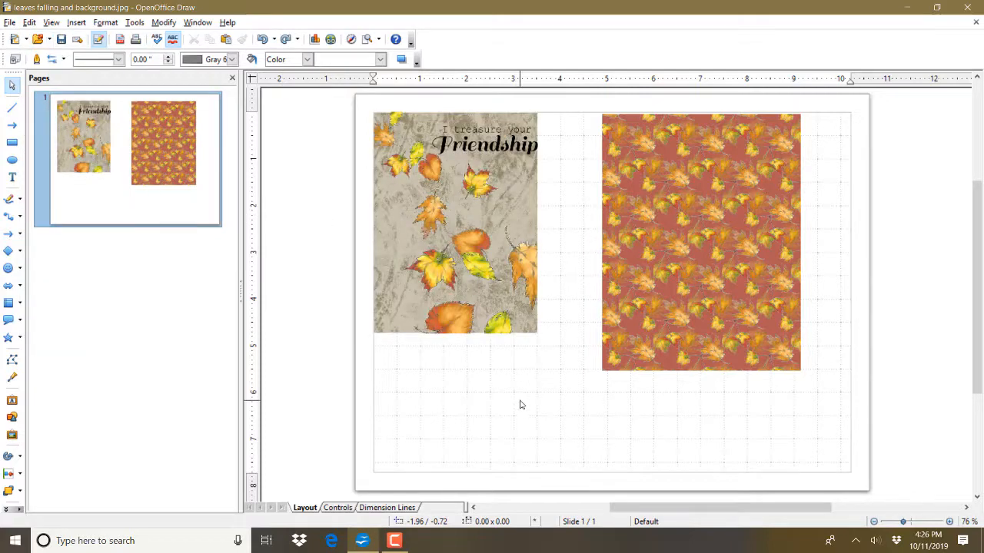
Deselect the falling-leaves picture and insert the pumpkinCOL picture from the Autumns Gifts folder
{"action": "left_click", "coordinate": [529, 151]}
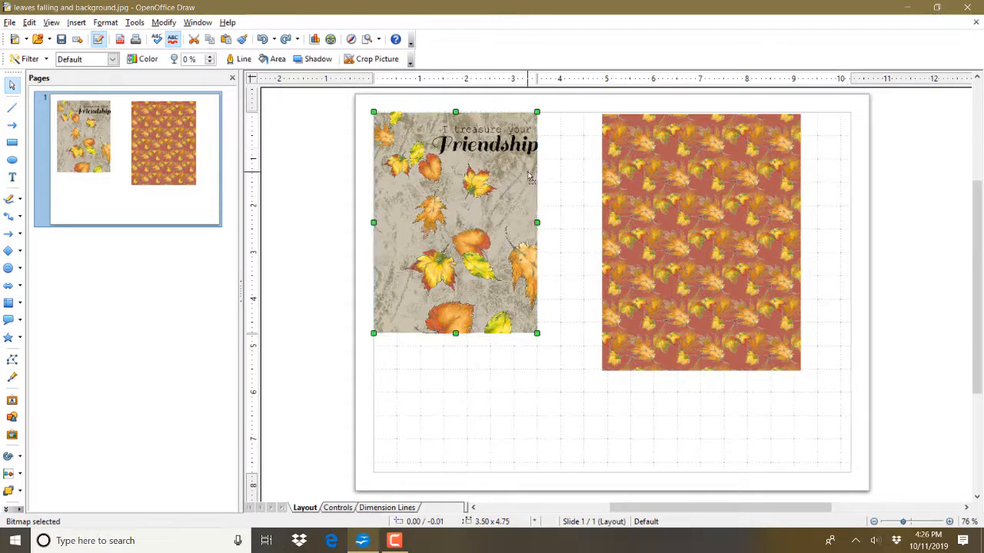
{"action": "left_click", "coordinate": [572, 176]}
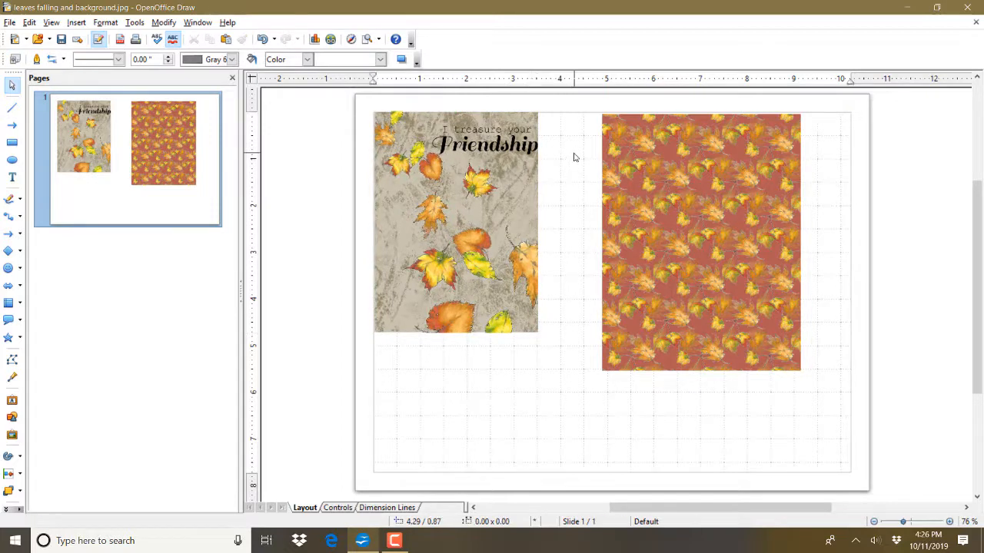
{"action": "left_click", "coordinate": [77, 23]}
{"action": "mouse_move", "coordinate": [96, 163]}
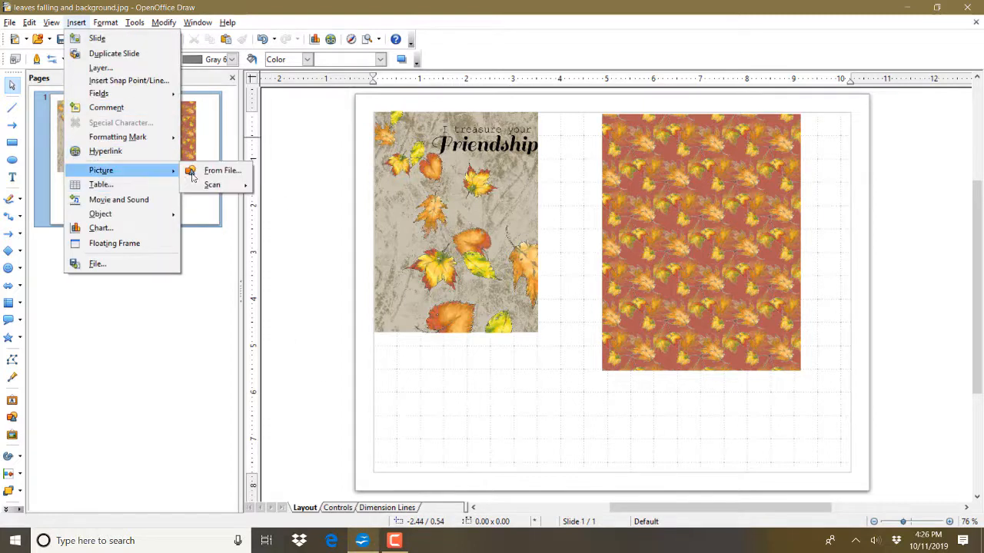
{"action": "left_click", "coordinate": [238, 175]}
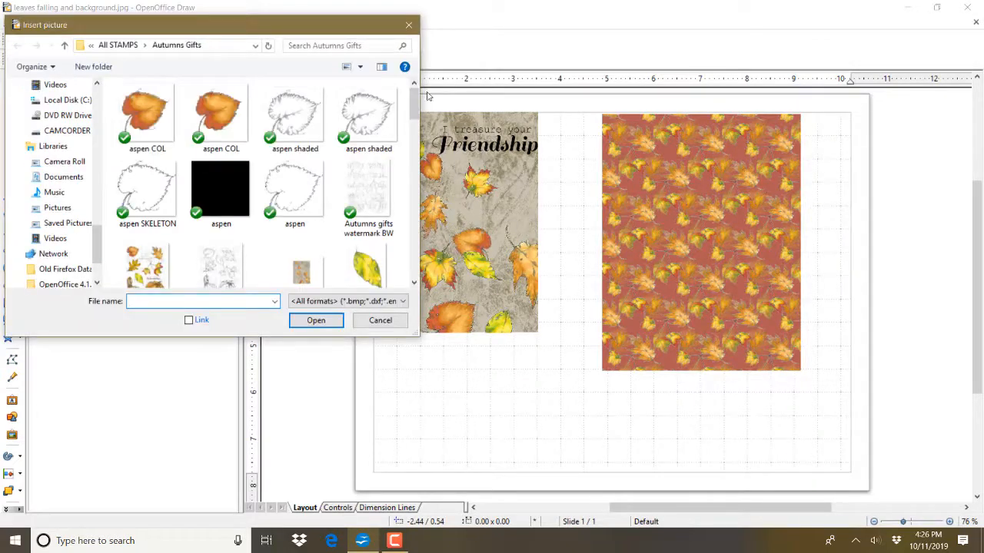
{"action": "left_click_drag", "start_coordinate": [414, 107], "coordinate": [437, 266]}
{"action": "left_click", "coordinate": [172, 263]}
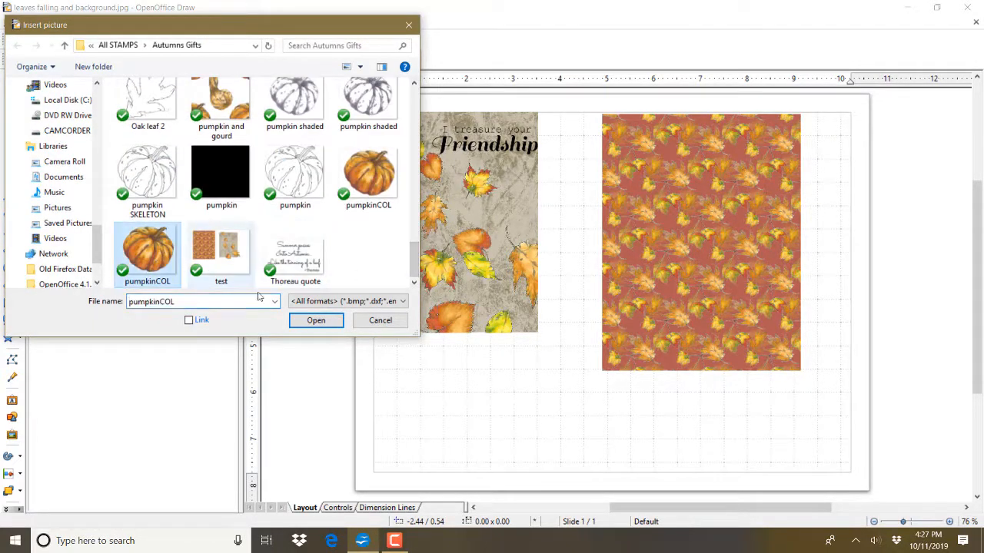
{"action": "left_click", "coordinate": [317, 322]}
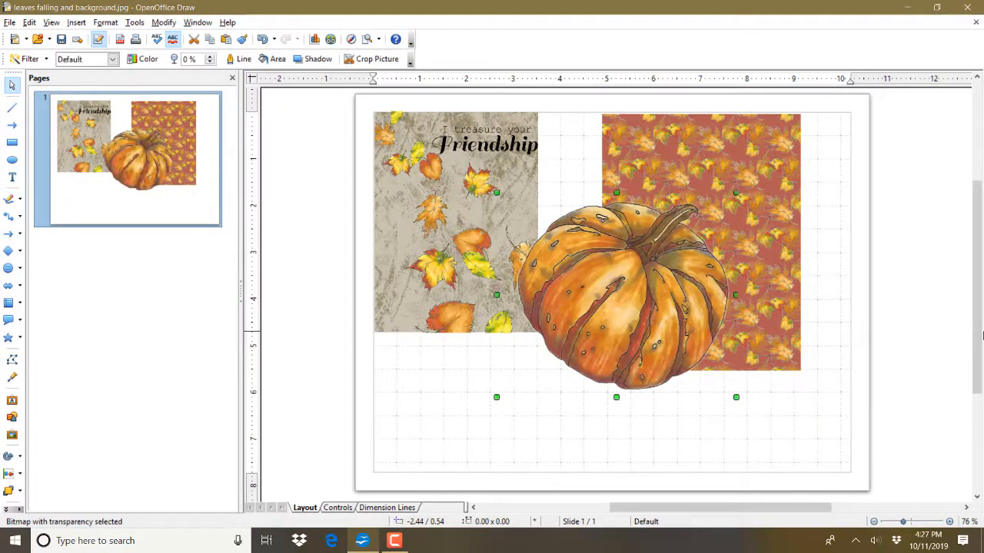
Shrink the pumpkin to about 3.21 × 2.75 inches and move it over the falling-leaves panel's lower-left part
{"action": "left_click_drag", "start_coordinate": [597, 274], "coordinate": [468, 364]}
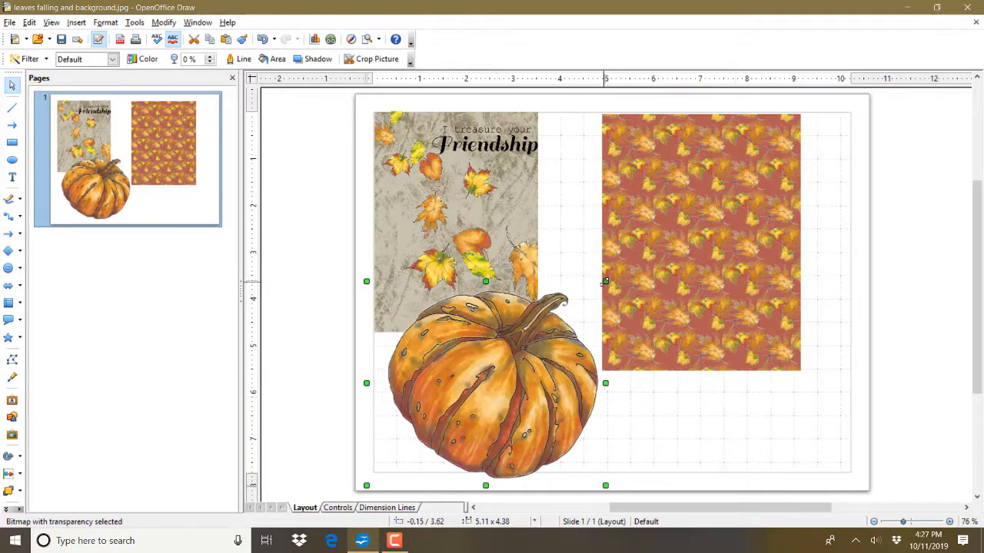
{"action": "left_click_drag", "start_coordinate": [605, 282], "coordinate": [517, 358]}
{"action": "left_click_drag", "start_coordinate": [457, 399], "coordinate": [436, 260]}
Flip the pumpkin horizontally and place it below the falling-leaves panel, inside the page's lower-left margins
{"action": "right_click", "coordinate": [435, 260]}
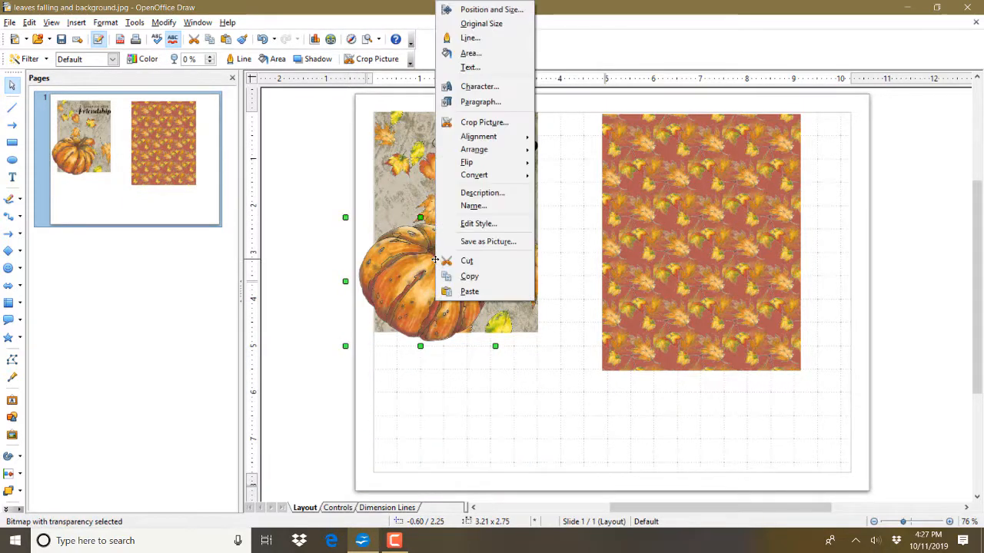
{"action": "mouse_move", "coordinate": [515, 162]}
{"action": "left_click", "coordinate": [574, 174]}
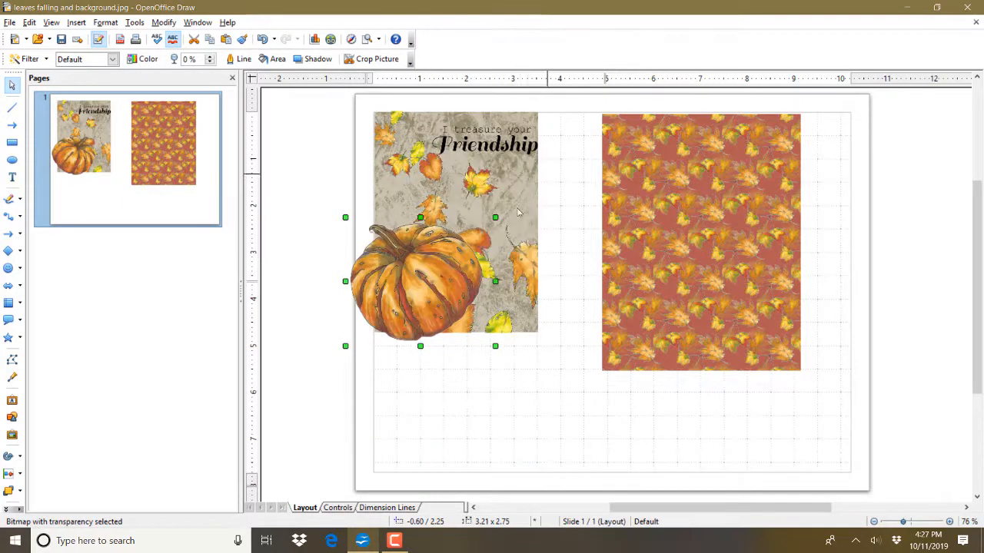
{"action": "left_click_drag", "start_coordinate": [438, 274], "coordinate": [467, 405]}
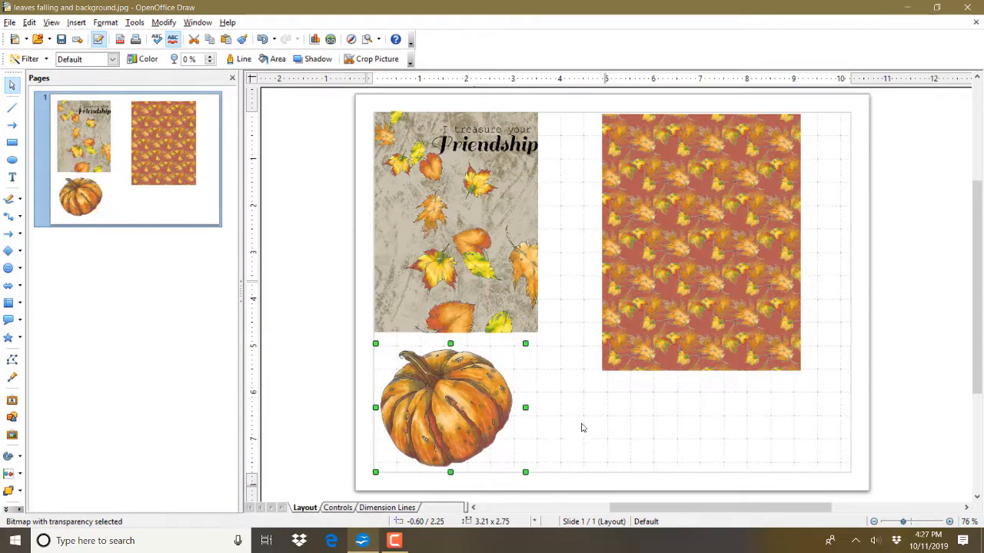
{"action": "left_click", "coordinate": [582, 423]}
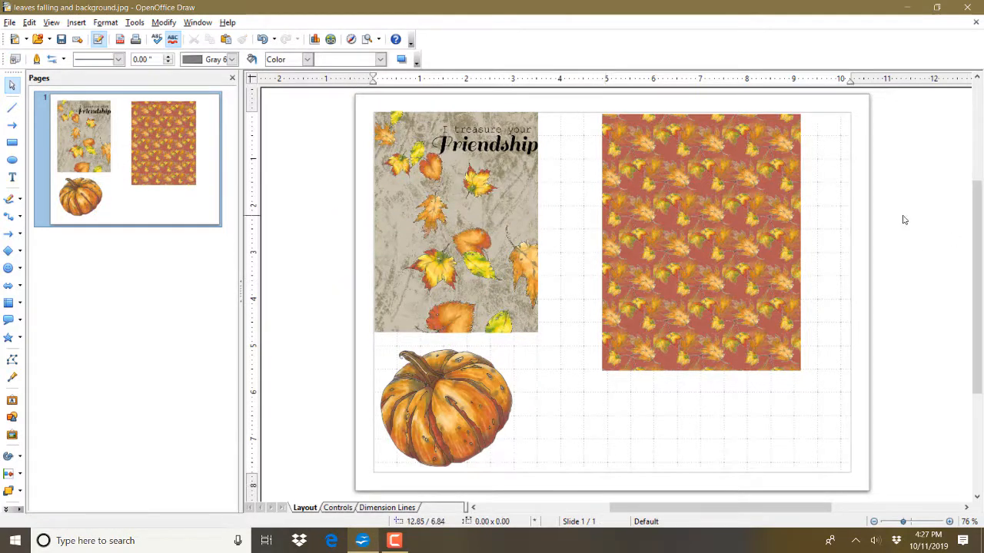